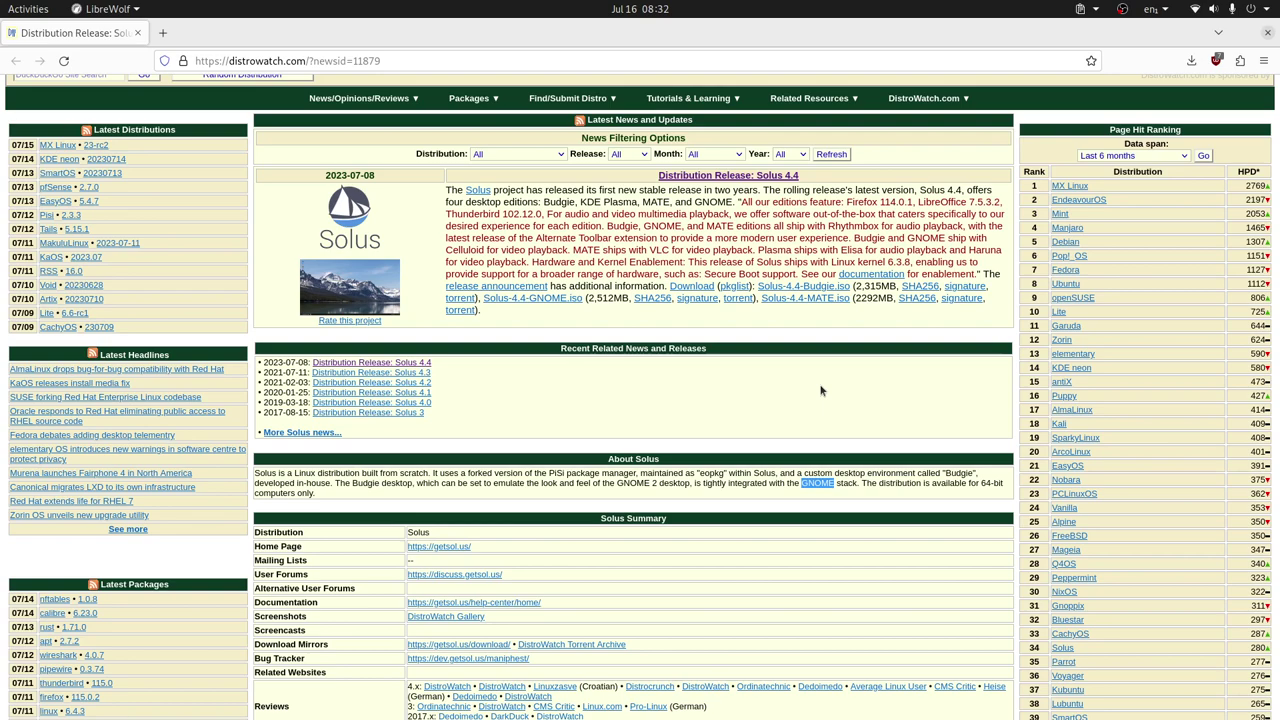
Switch to Boxes and create the Solus-4 virtual machine from the Solus image
{"action": "key", "text": "alt+Tab"}
{"action": "key", "text": "alt+Tab"}
{"action": "key", "text": "alt+Tab"}
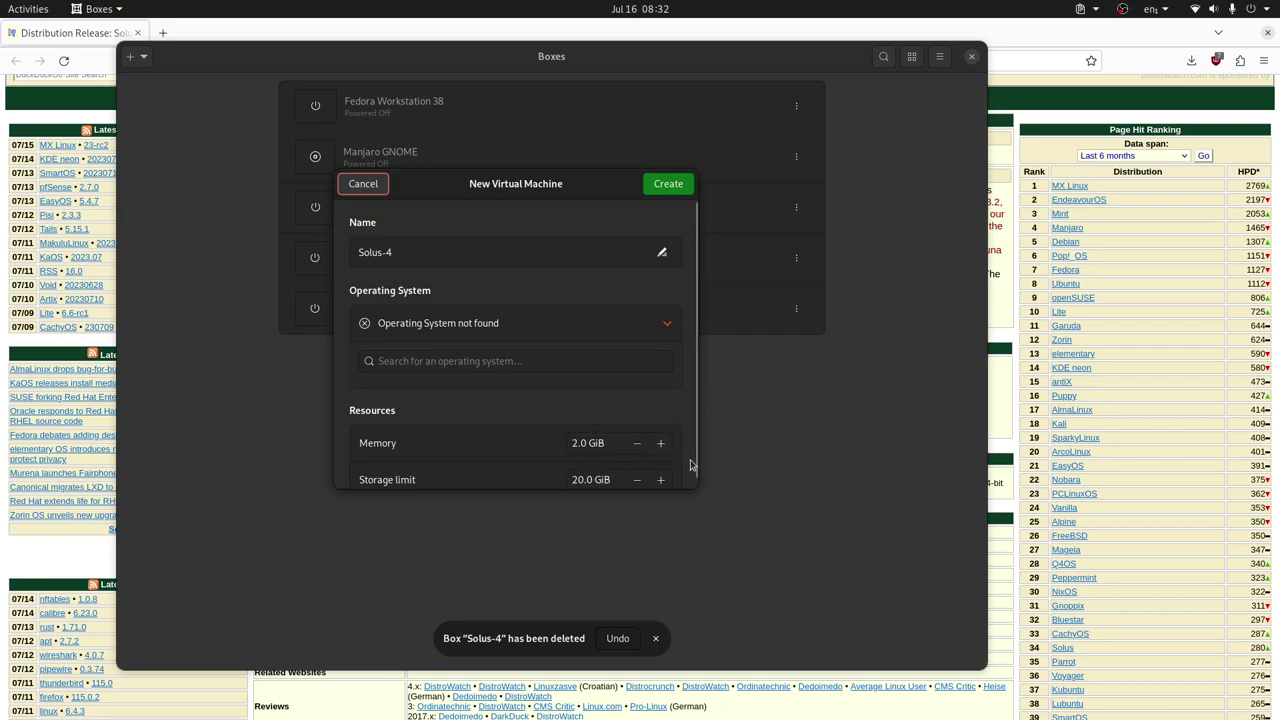
{"action": "scroll", "coordinate": [693, 465], "scroll_direction": "down", "scroll_amount": 1}
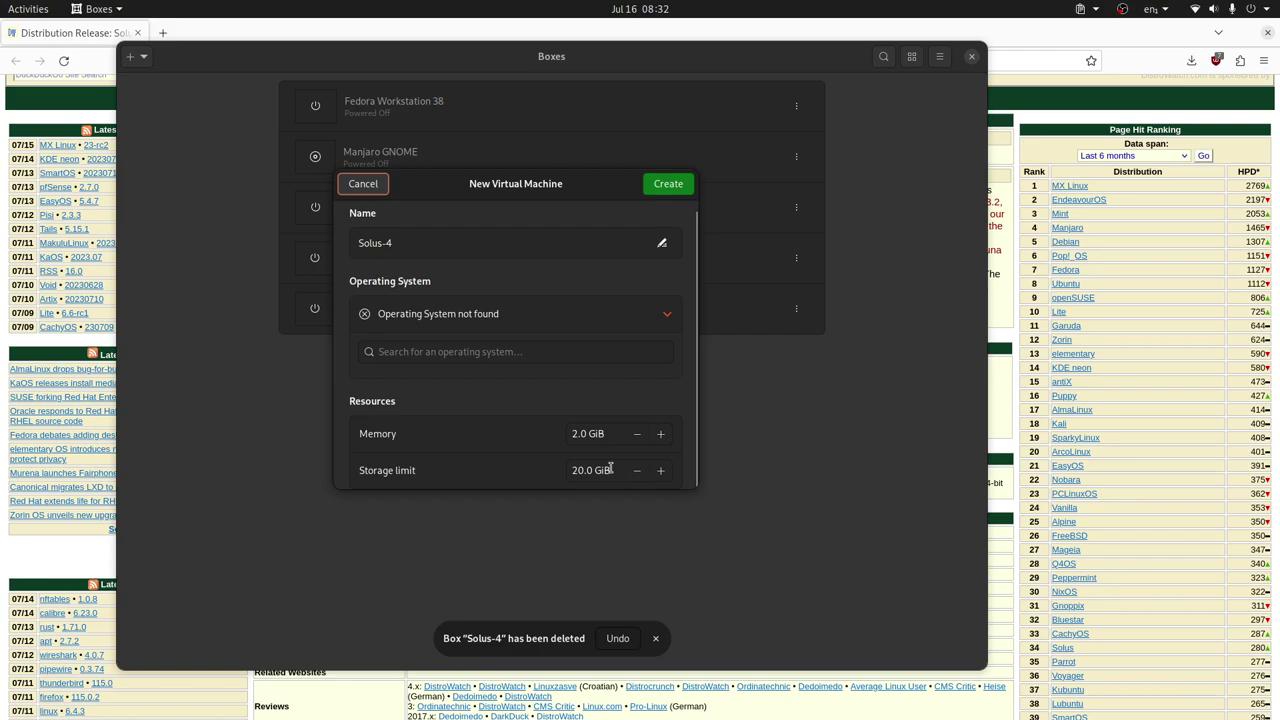
{"action": "left_click", "coordinate": [677, 190]}
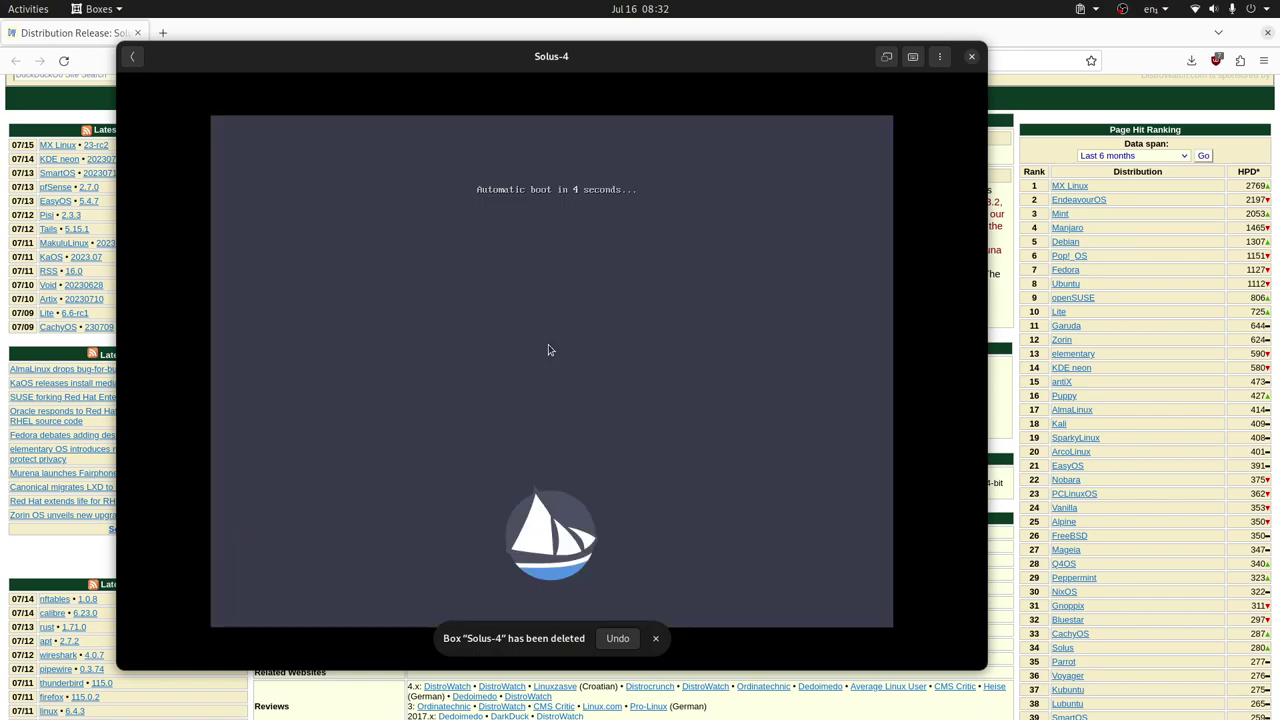
Dismiss the box-deleted notice, focus the Solus-4 display, and show the live desktop full screen
{"action": "left_click", "coordinate": [656, 640]}
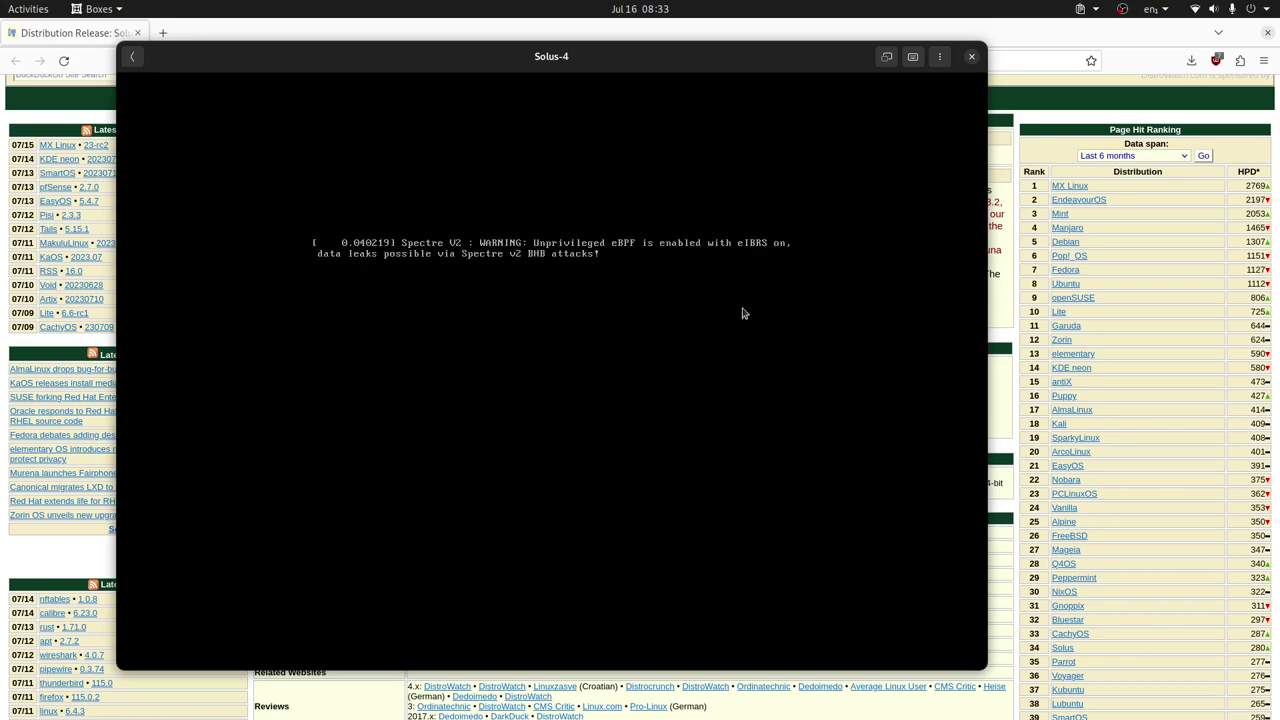
{"action": "left_click", "coordinate": [742, 313]}
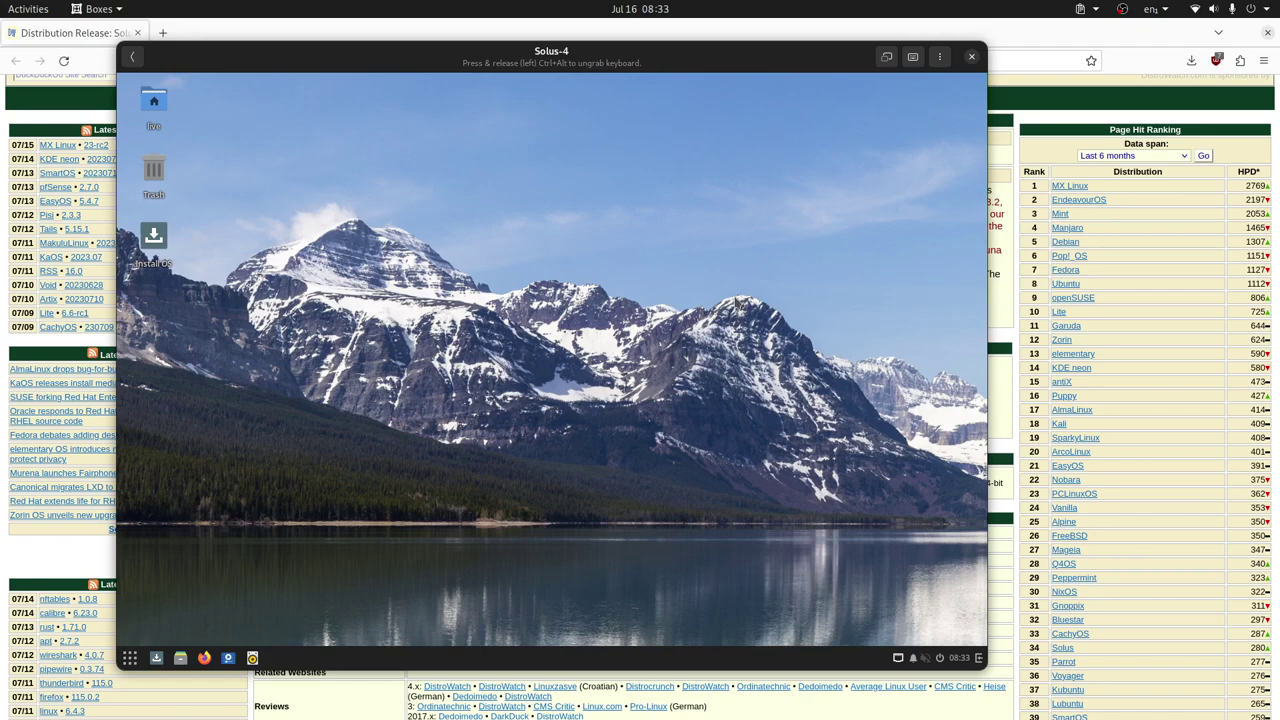
{"action": "left_click", "coordinate": [886, 56]}
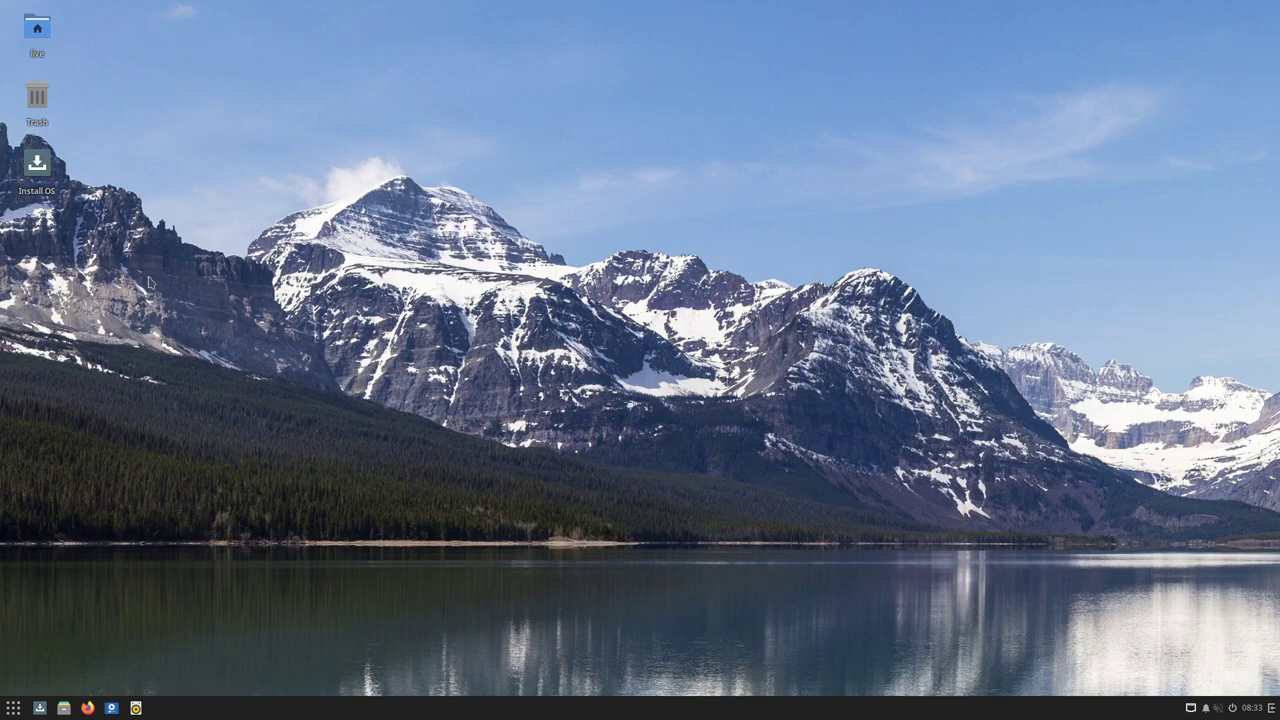
Launch the Solus installer with English (United States) language and English (US) keyboard
{"action": "double_click", "coordinate": [40, 172]}
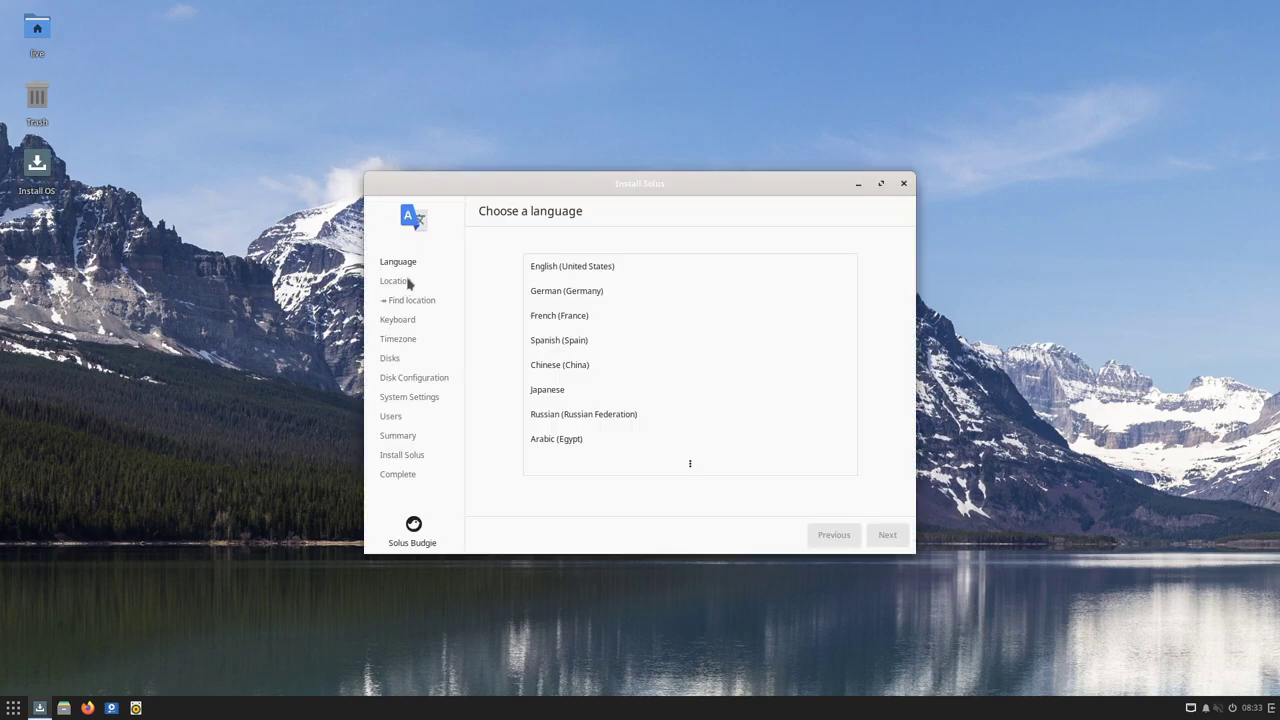
{"action": "left_click", "coordinate": [597, 270]}
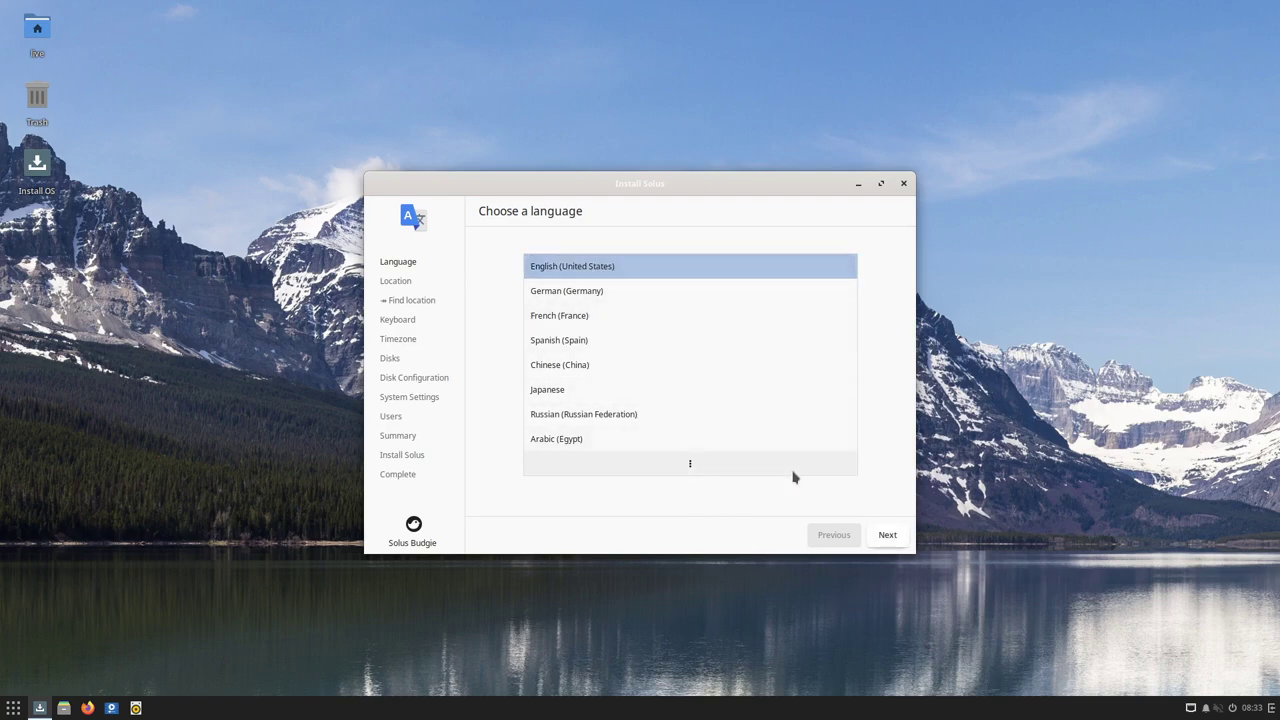
{"action": "left_click", "coordinate": [888, 535]}
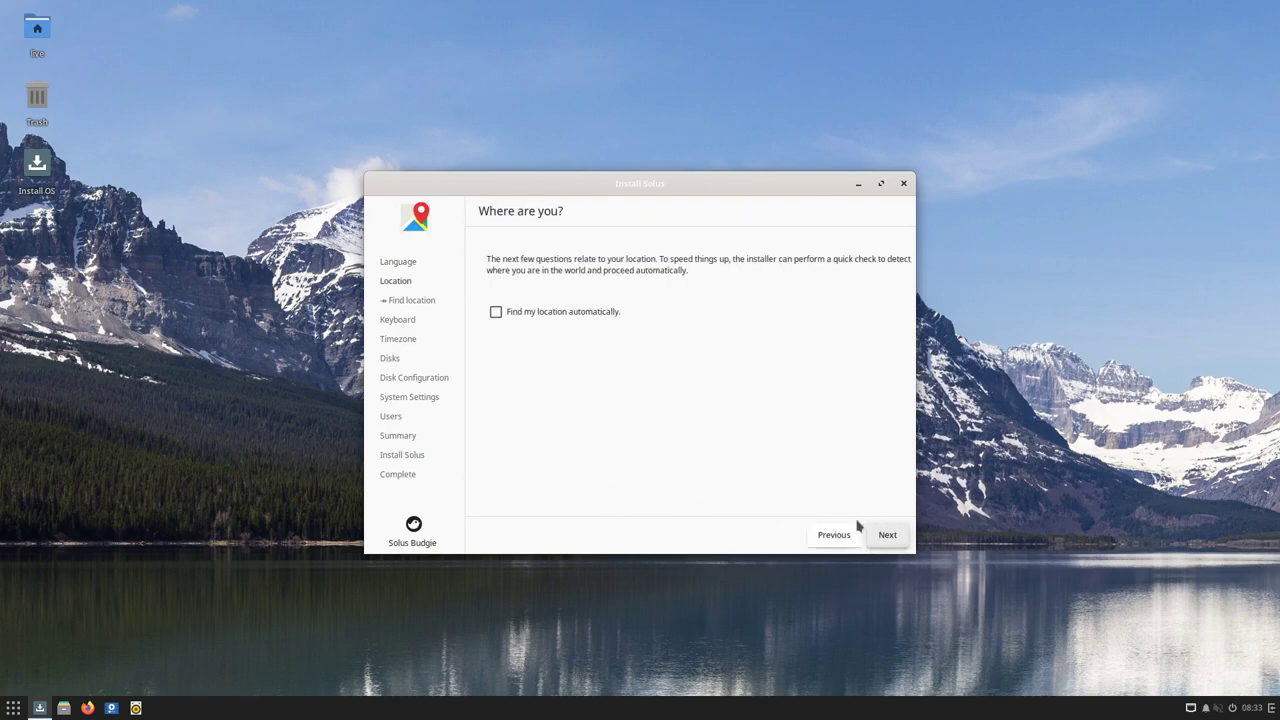
{"action": "left_click", "coordinate": [888, 535]}
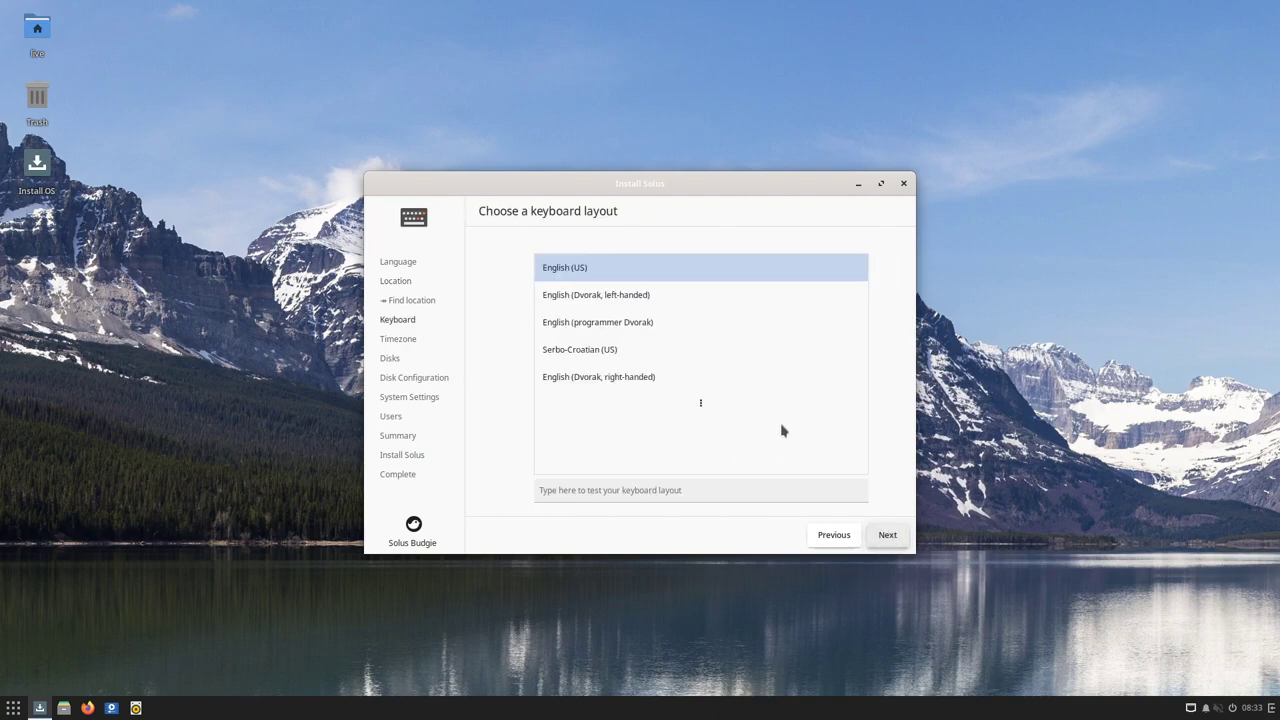
{"action": "left_click", "coordinate": [887, 533]}
Set the timezone to Guayaquil and accept automatic partitioning of the empty disk
{"action": "left_click", "coordinate": [580, 389]}
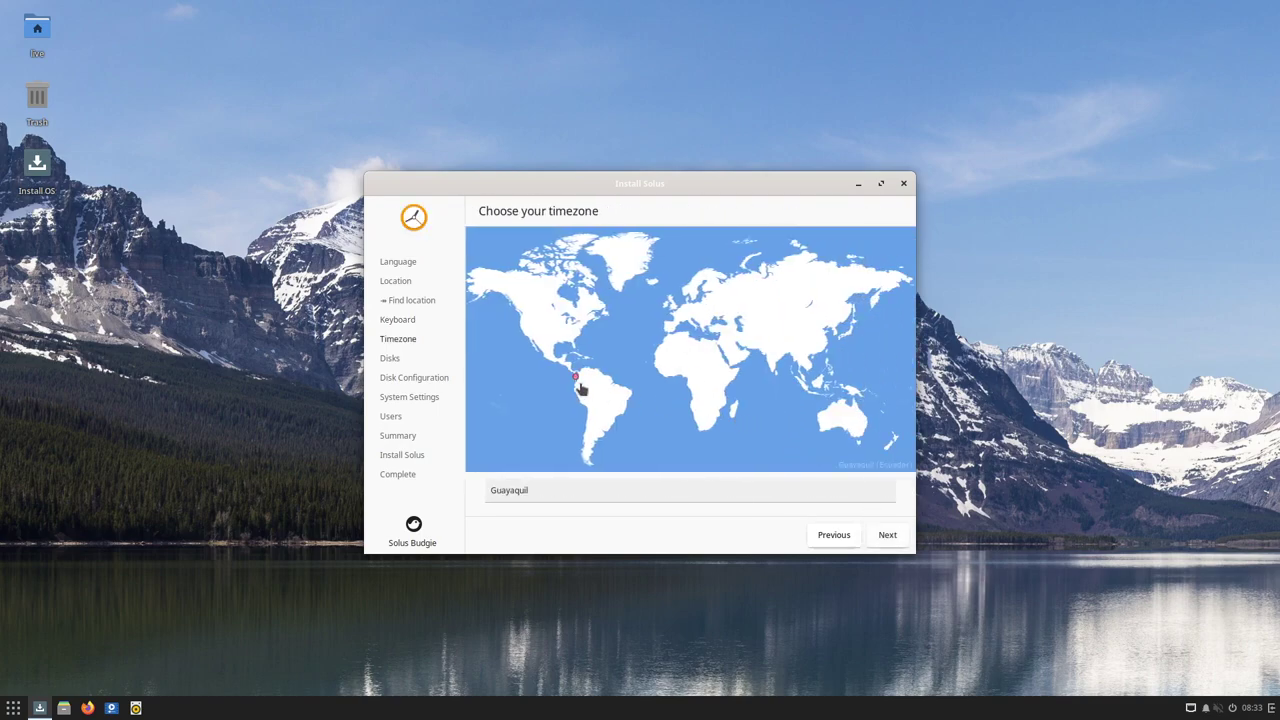
{"action": "left_click", "coordinate": [885, 545]}
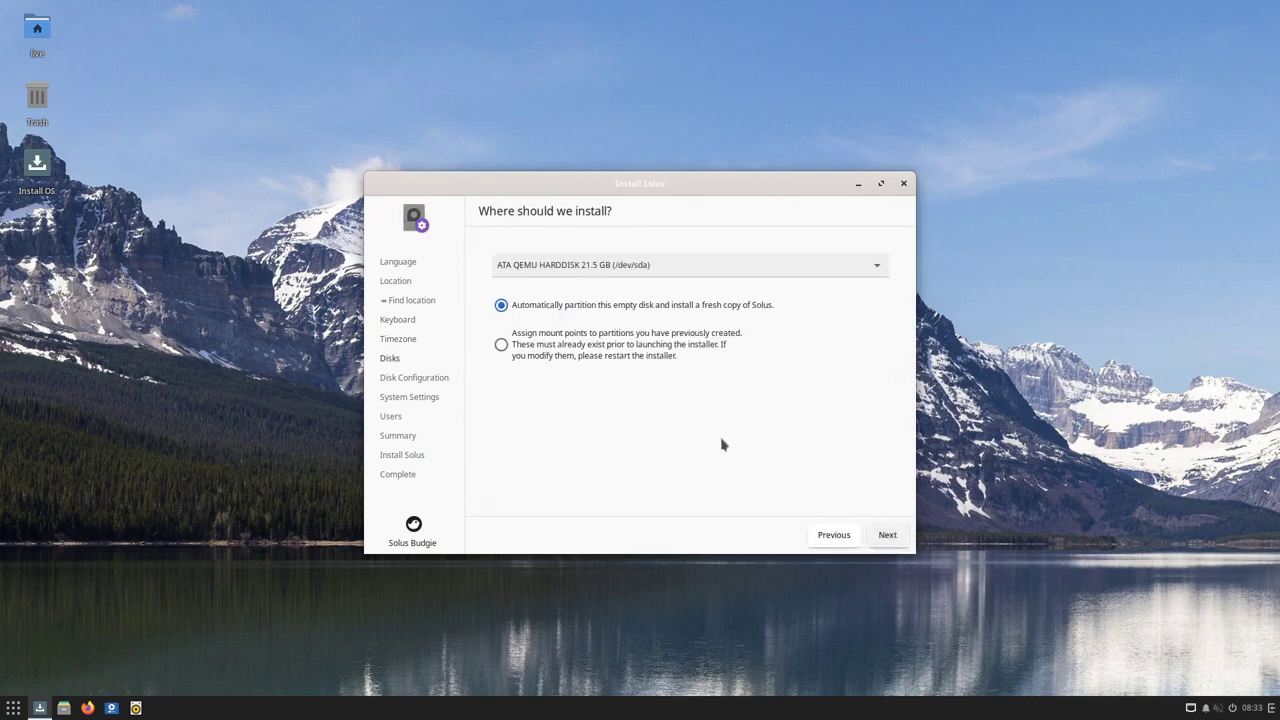
{"action": "left_click", "coordinate": [889, 541]}
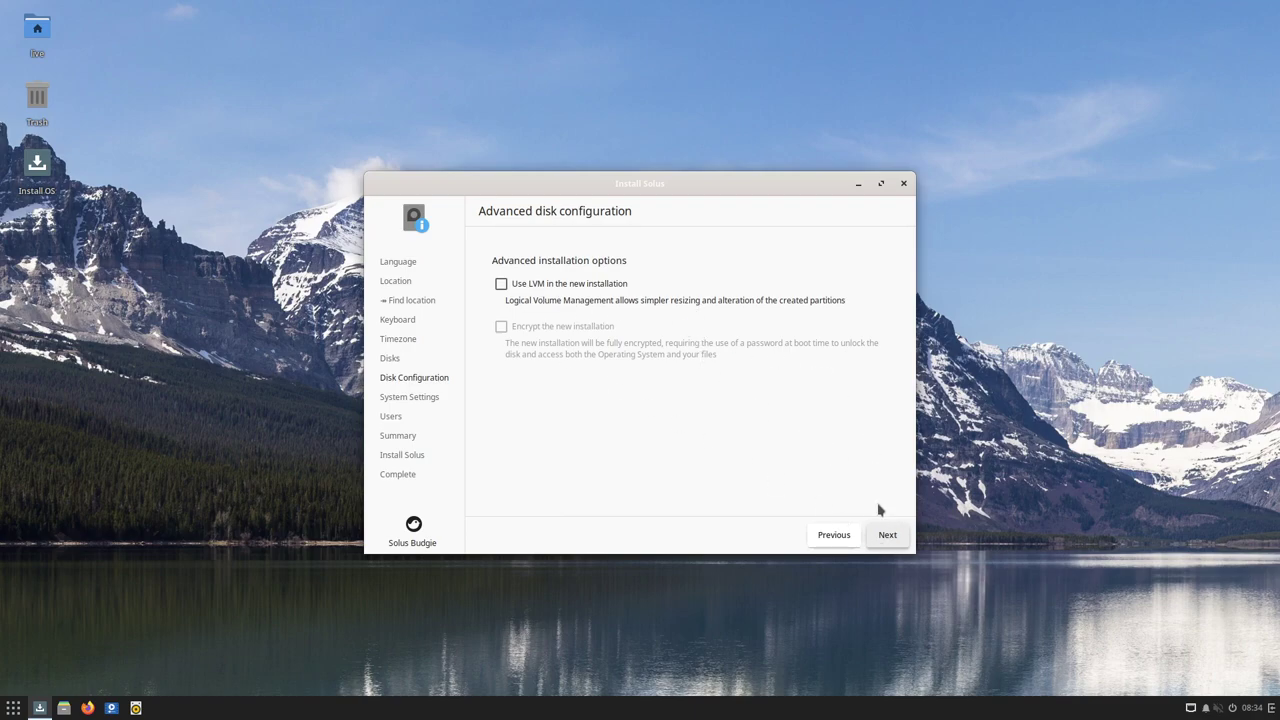
Continue without LVM or encryption and set the hostname to 'solus'
{"action": "left_click", "coordinate": [887, 535]}
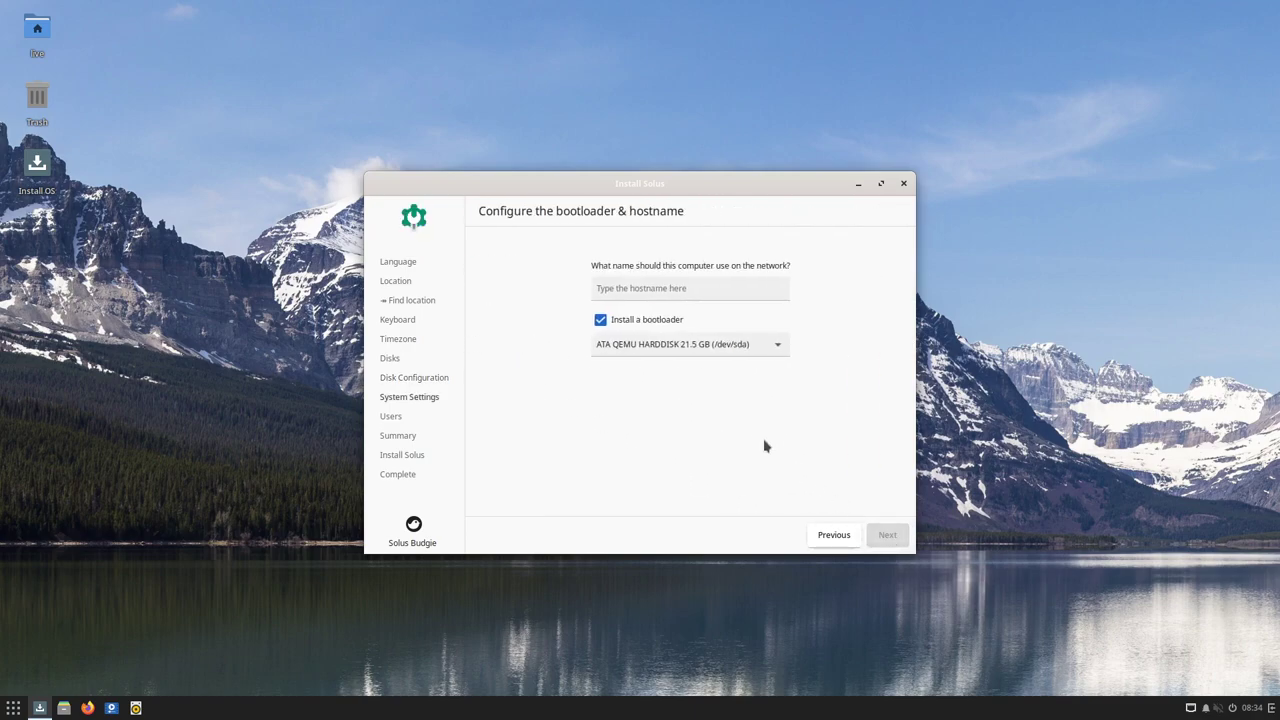
{"action": "left_click", "coordinate": [665, 296]}
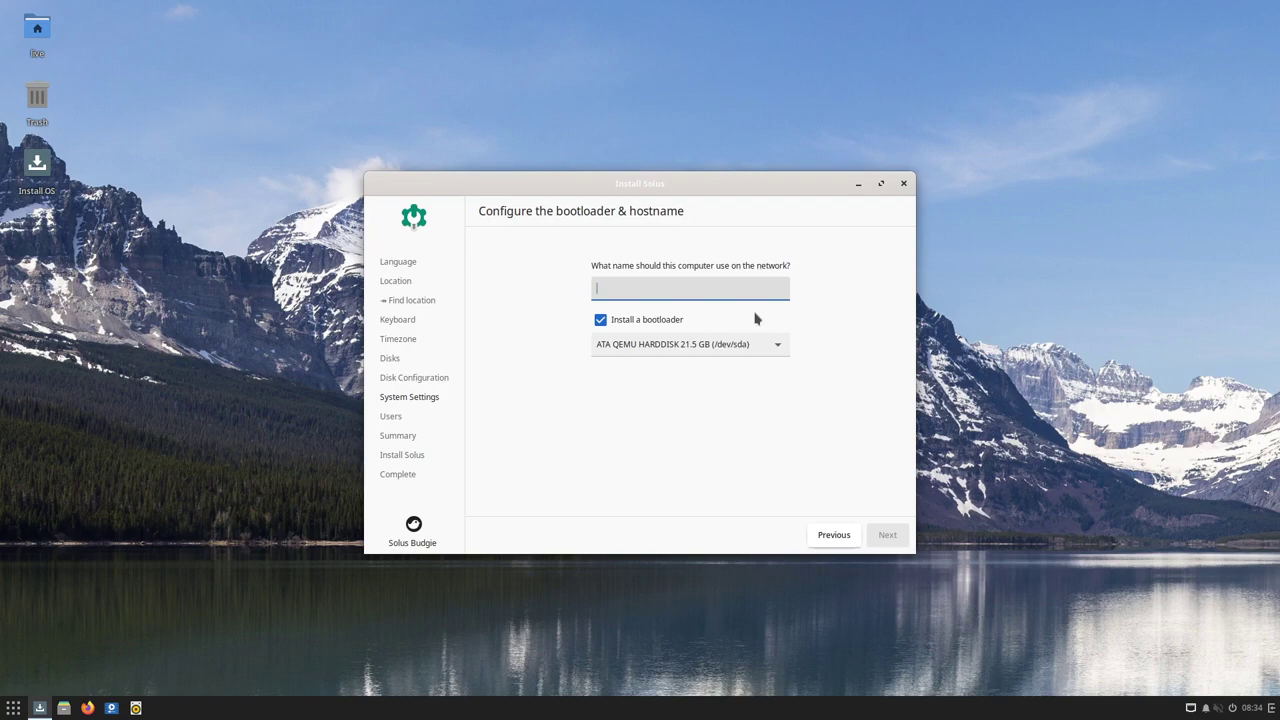
{"action": "type", "text": "solus"}
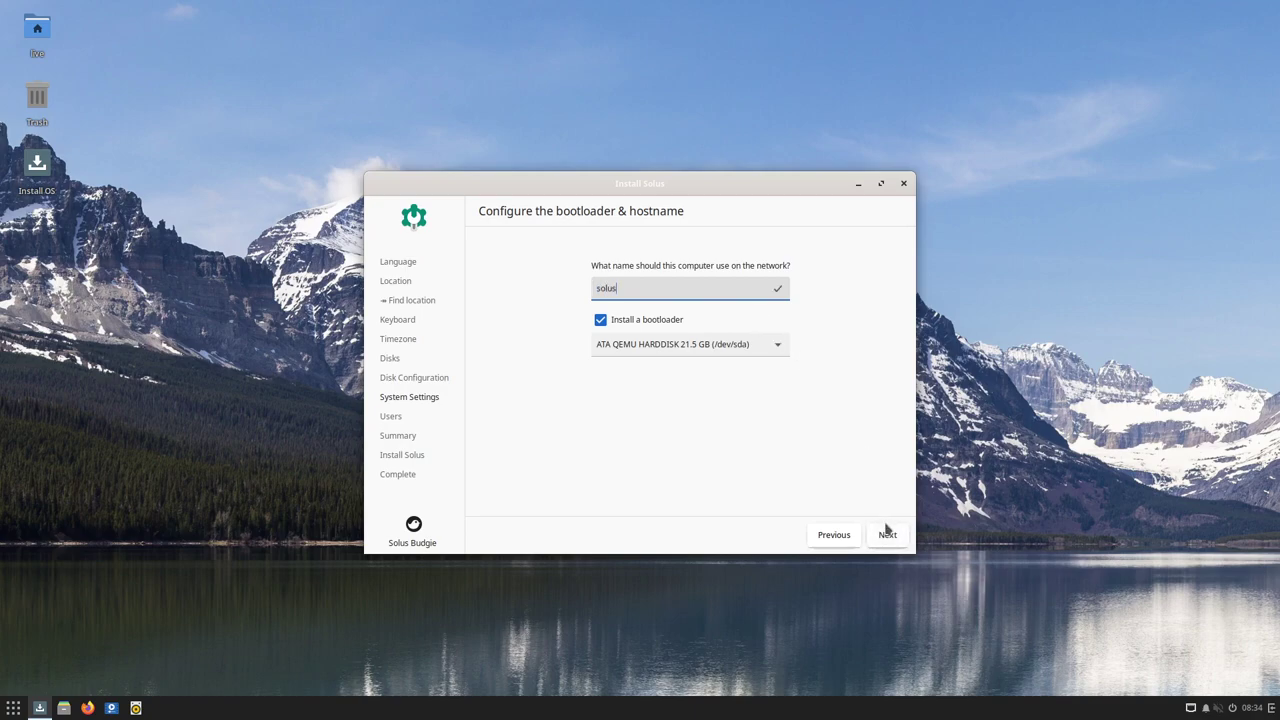
{"action": "left_click", "coordinate": [887, 530]}
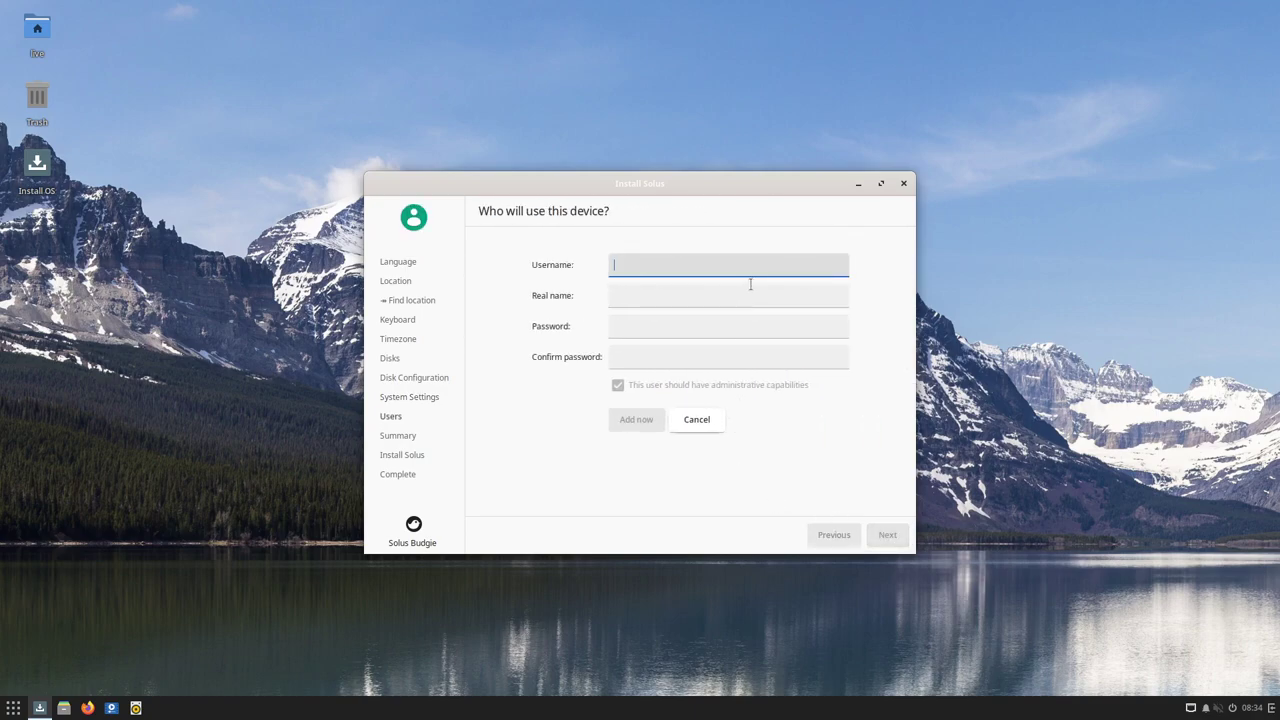
Enter the username and the user's real name for the new account
{"action": "type", "text": "librebyte"}
{"action": "left_click", "coordinate": [688, 293]}
{"action": "left_click", "coordinate": [658, 328]}
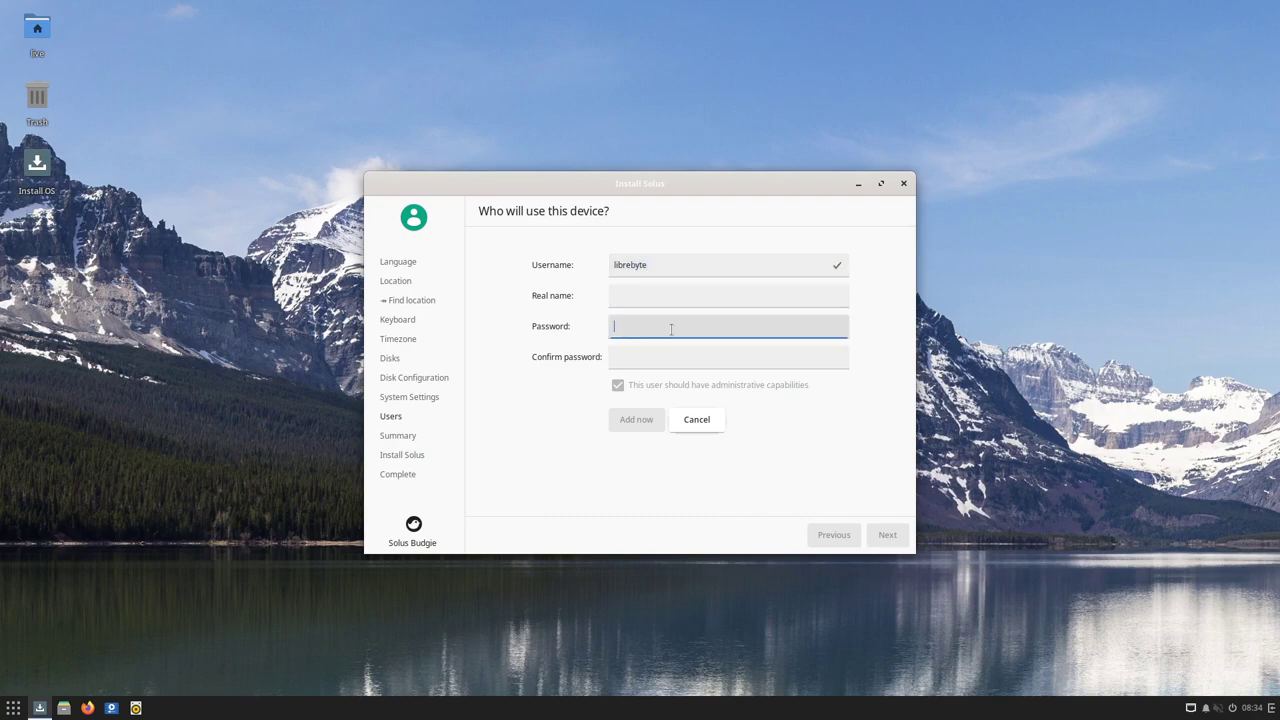
{"action": "left_click", "coordinate": [716, 309]}
{"action": "type", "text": "LibreByte"}
{"action": "key", "text": "BackSpace"}
{"action": "key", "text": "BackSpace"}
{"action": "type", "text": "r"}
{"action": "key", "text": "BackSpace"}
{"action": "type", "text": "te"}
Set and confirm the account password, add the administrative user, and continue to the summary
{"action": "left_click", "coordinate": [668, 328]}
{"action": "left_click", "coordinate": [670, 358]}
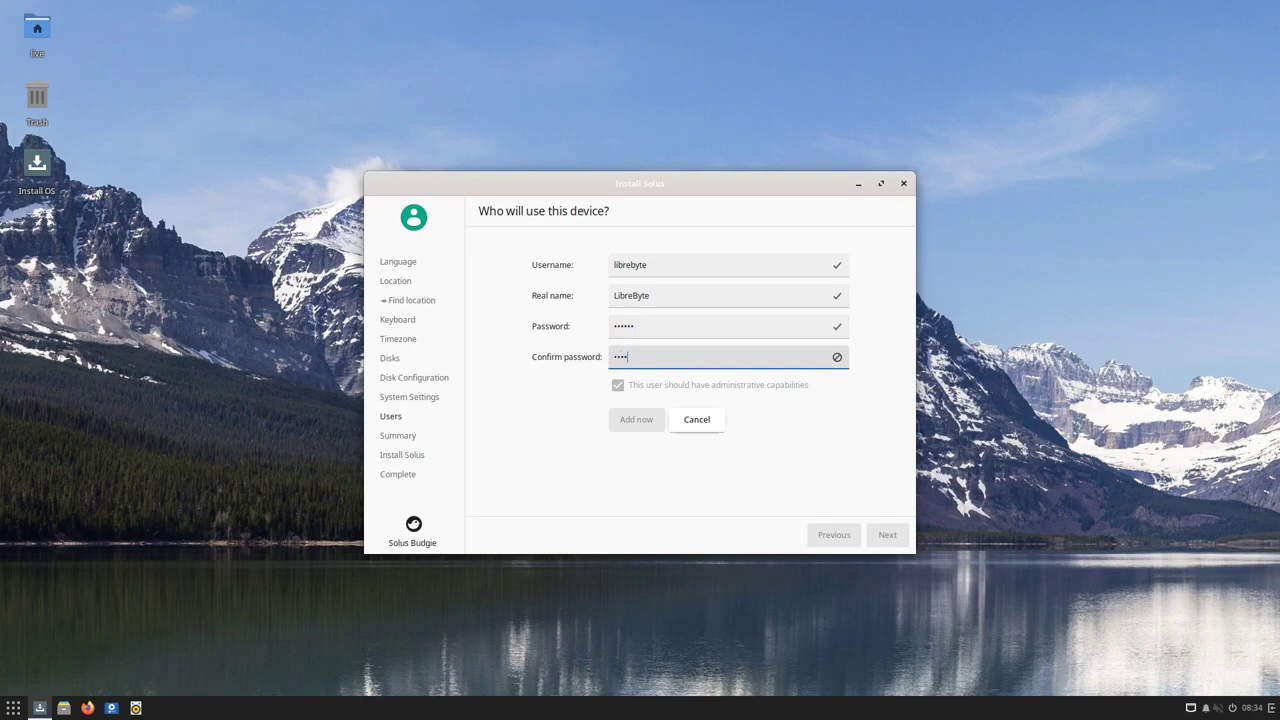
{"action": "left_click", "coordinate": [640, 420]}
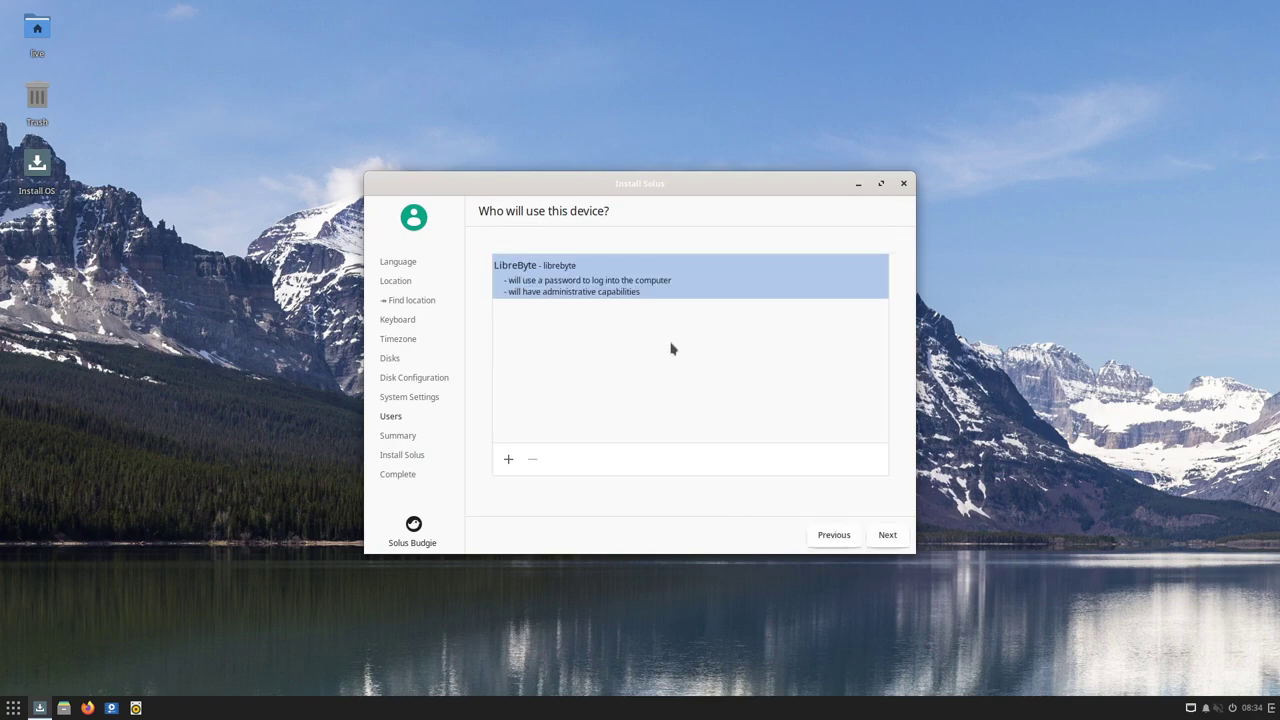
{"action": "left_click", "coordinate": [884, 534]}
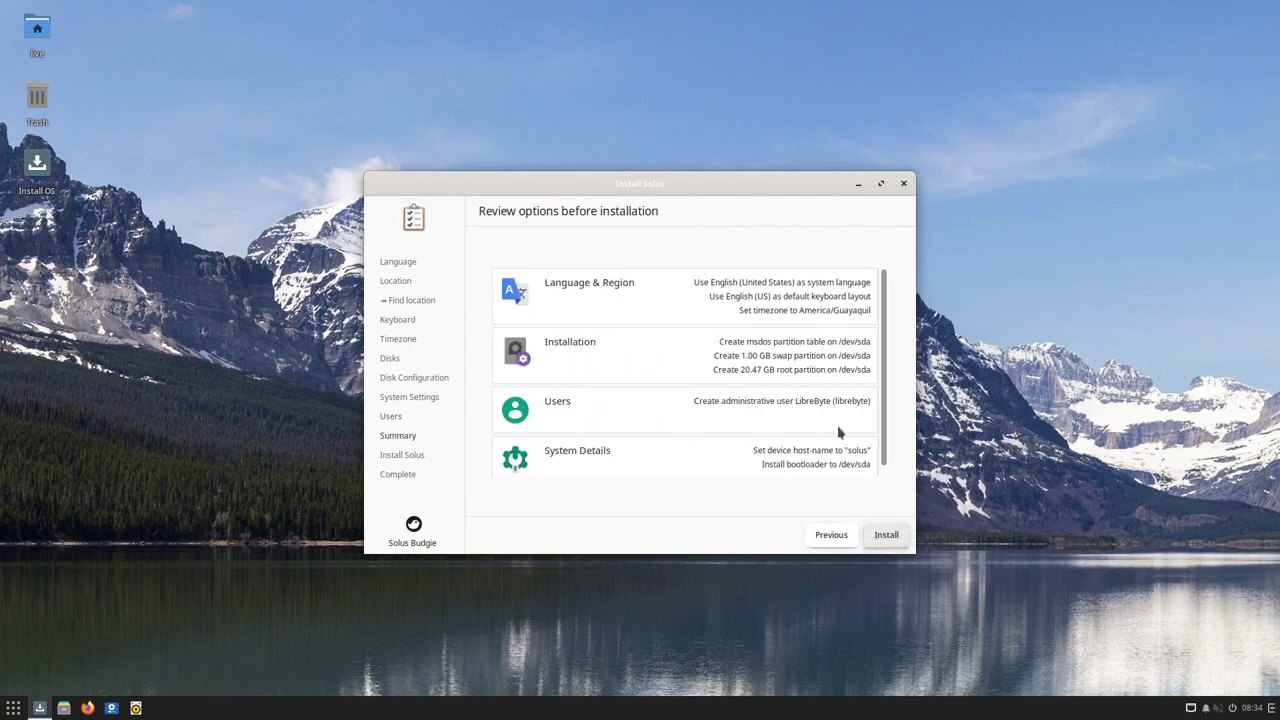
Review the installation summary and request the Solus install
{"action": "scroll", "coordinate": [840, 400], "scroll_direction": "down", "scroll_amount": 1}
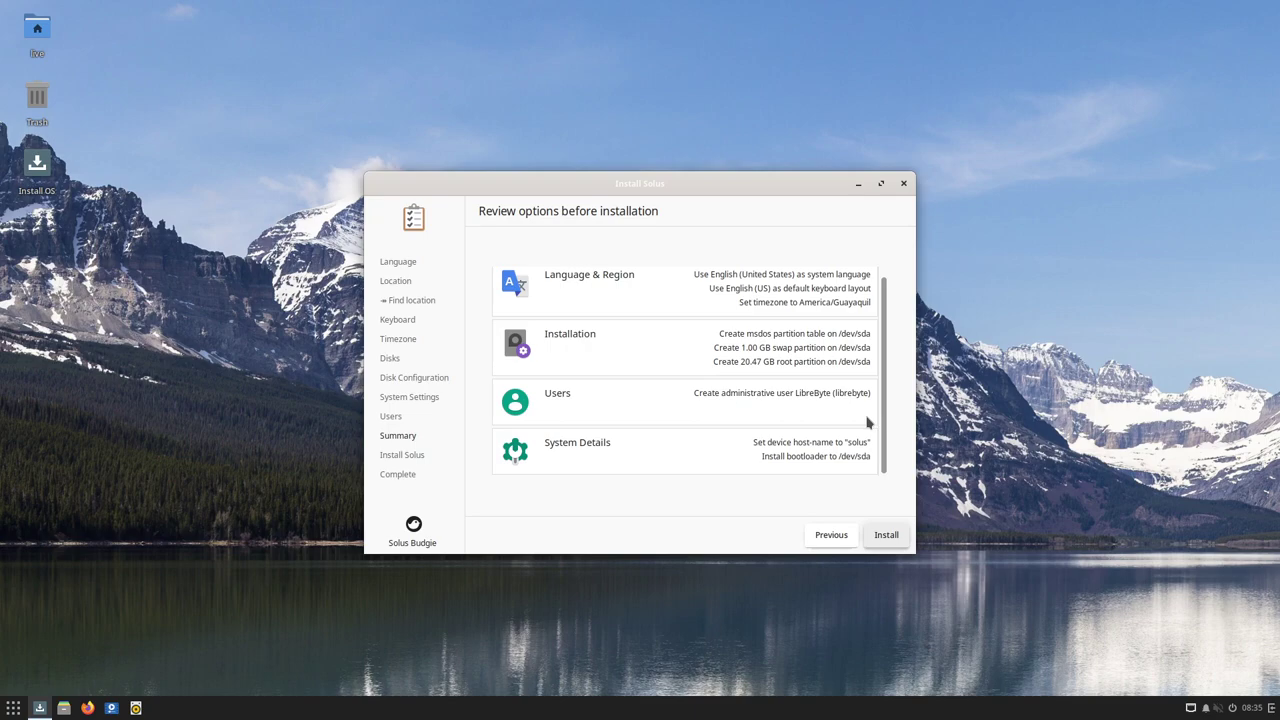
{"action": "left_click", "coordinate": [885, 537]}
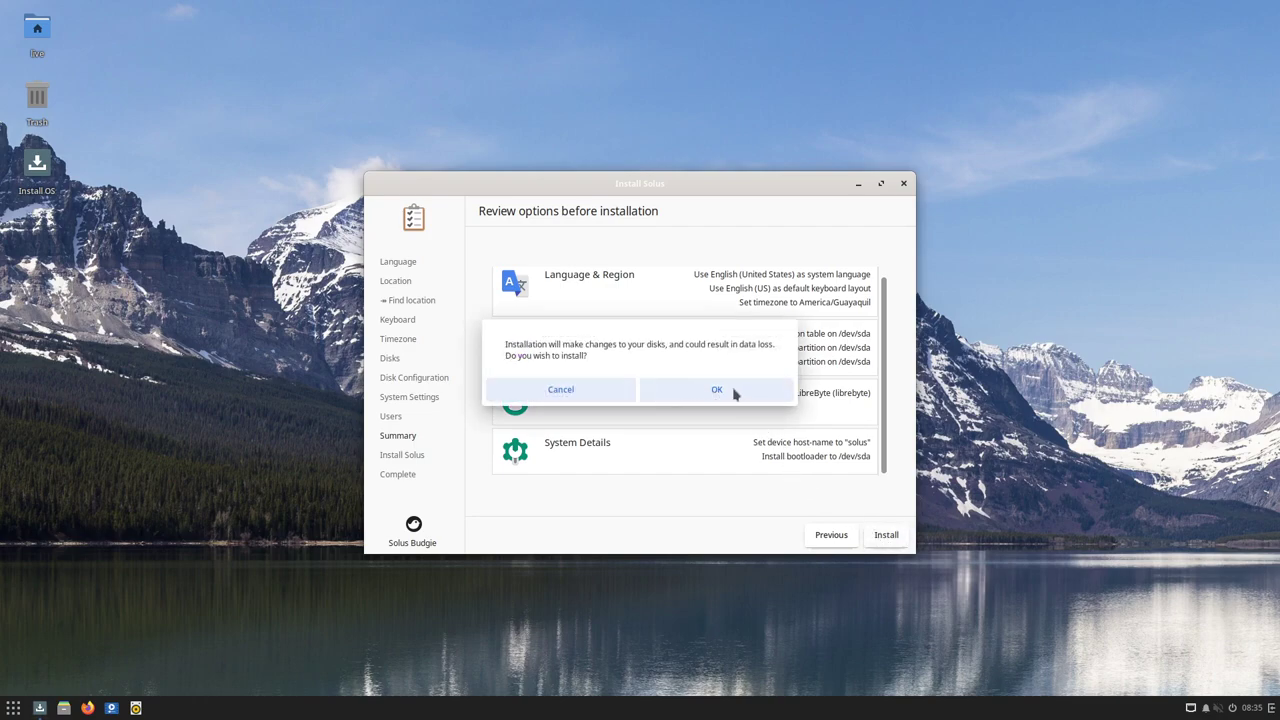
Confirm the disk-change warning so Solus installs through to completion
{"action": "left_click", "coordinate": [712, 390]}
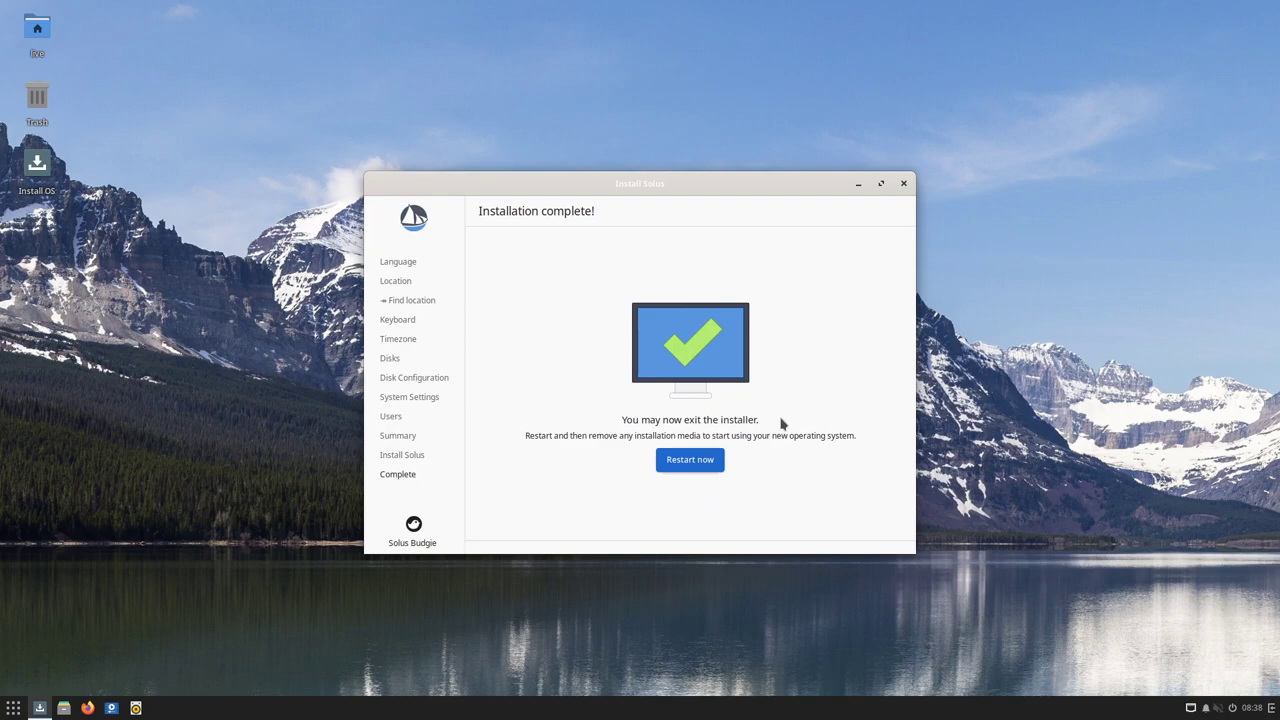
Restart, reopen Solus-4, boot Solus 4.4 Harmony full screen, and enter the login password
{"action": "left_click", "coordinate": [694, 463]}
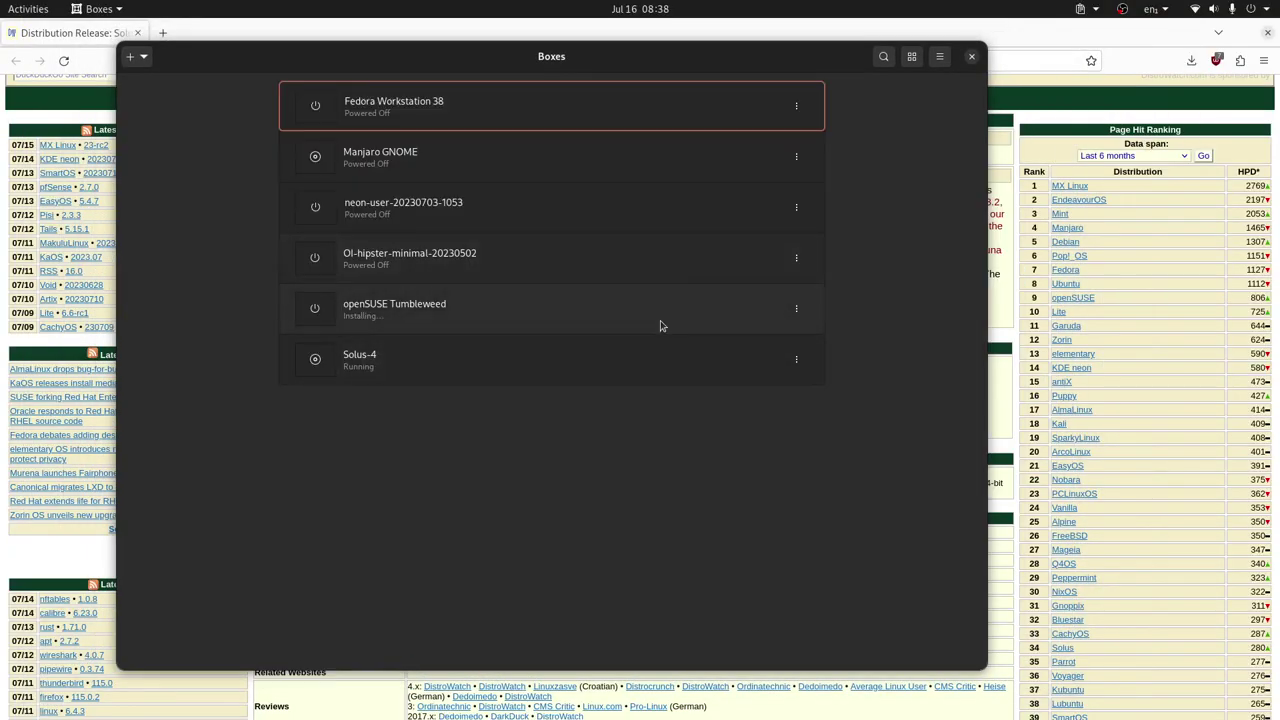
{"action": "left_click", "coordinate": [591, 357]}
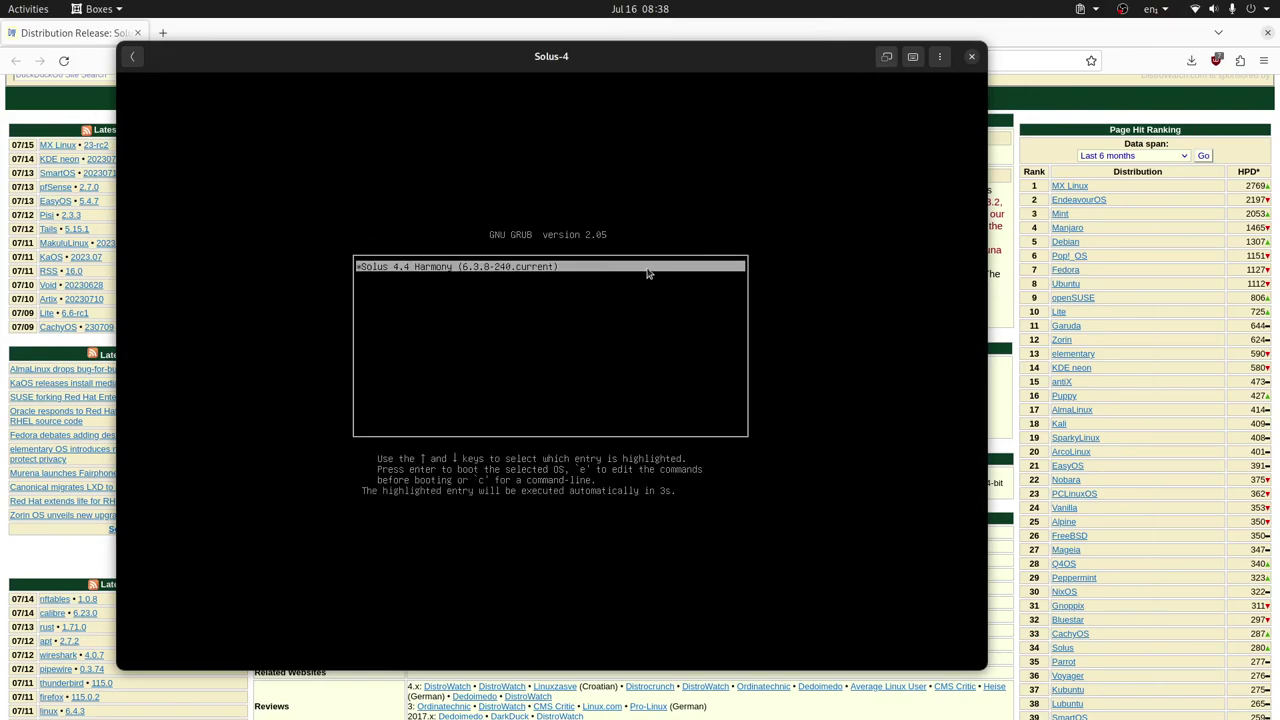
{"action": "key", "text": "Return"}
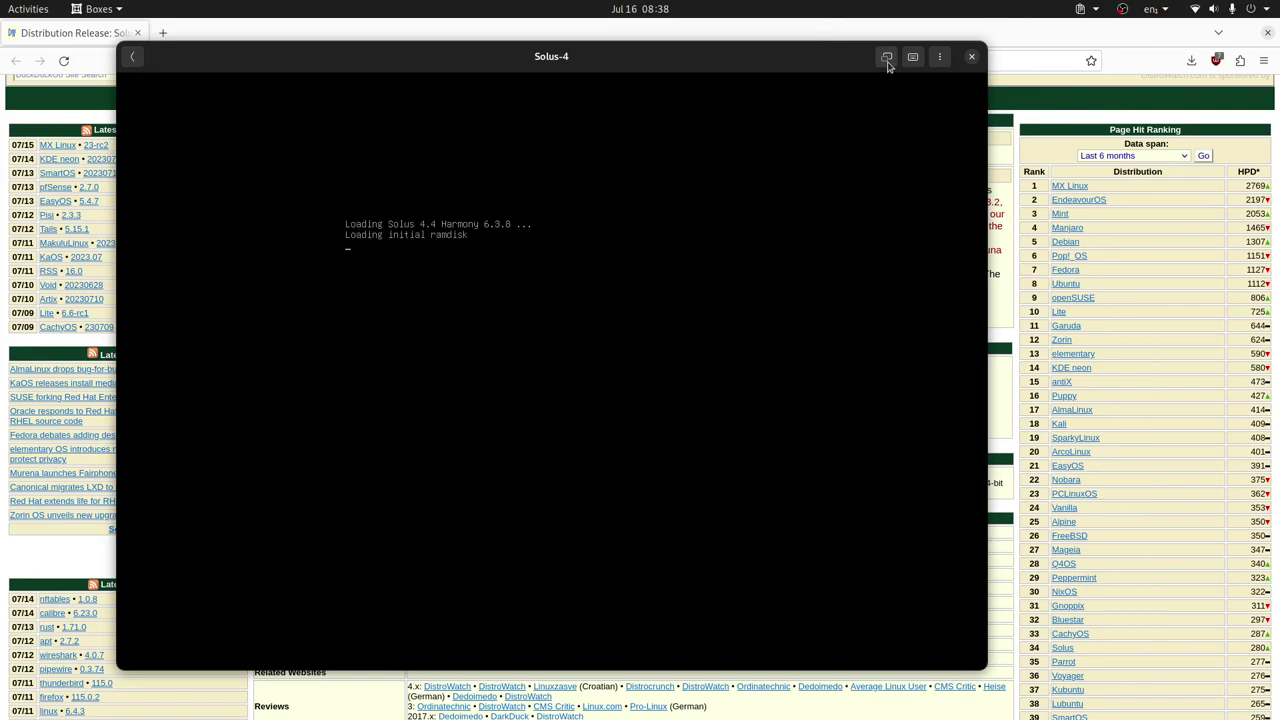
{"action": "left_click", "coordinate": [886, 57]}
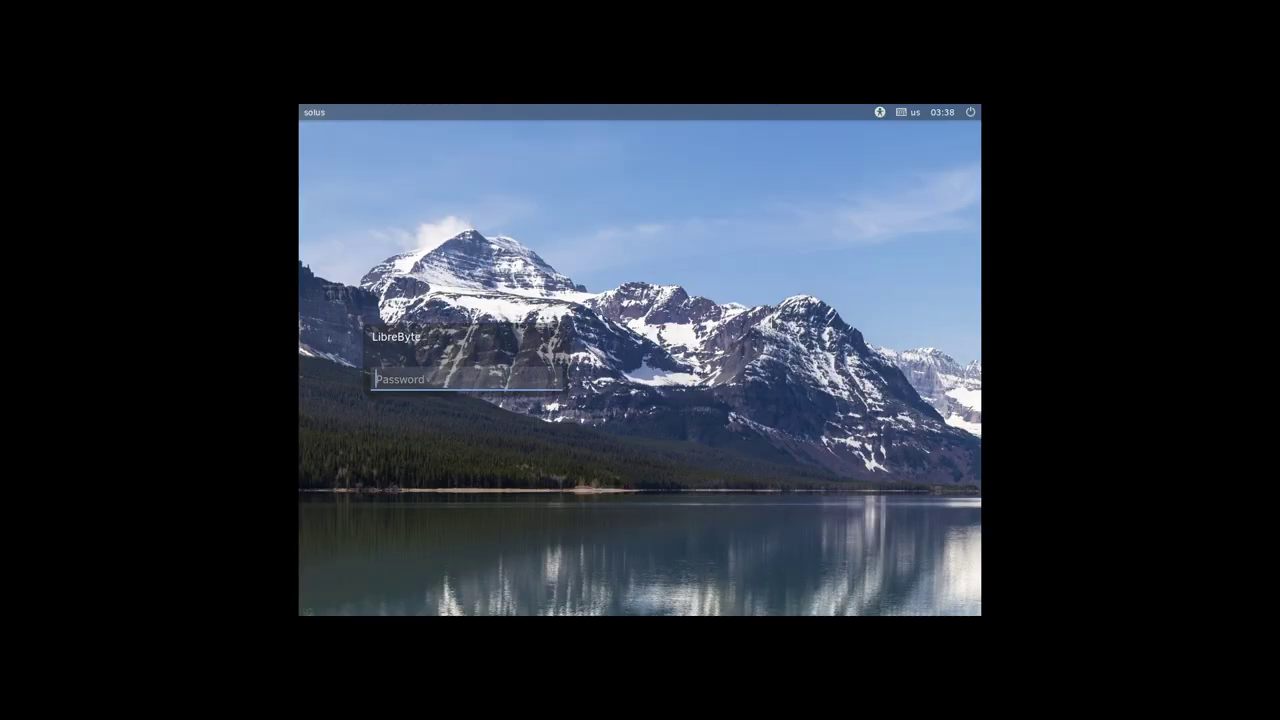
{"action": "type", "text": "•••••"}
Re-enter the account password and submit it to log in to Solus
{"action": "key", "text": "Return"}
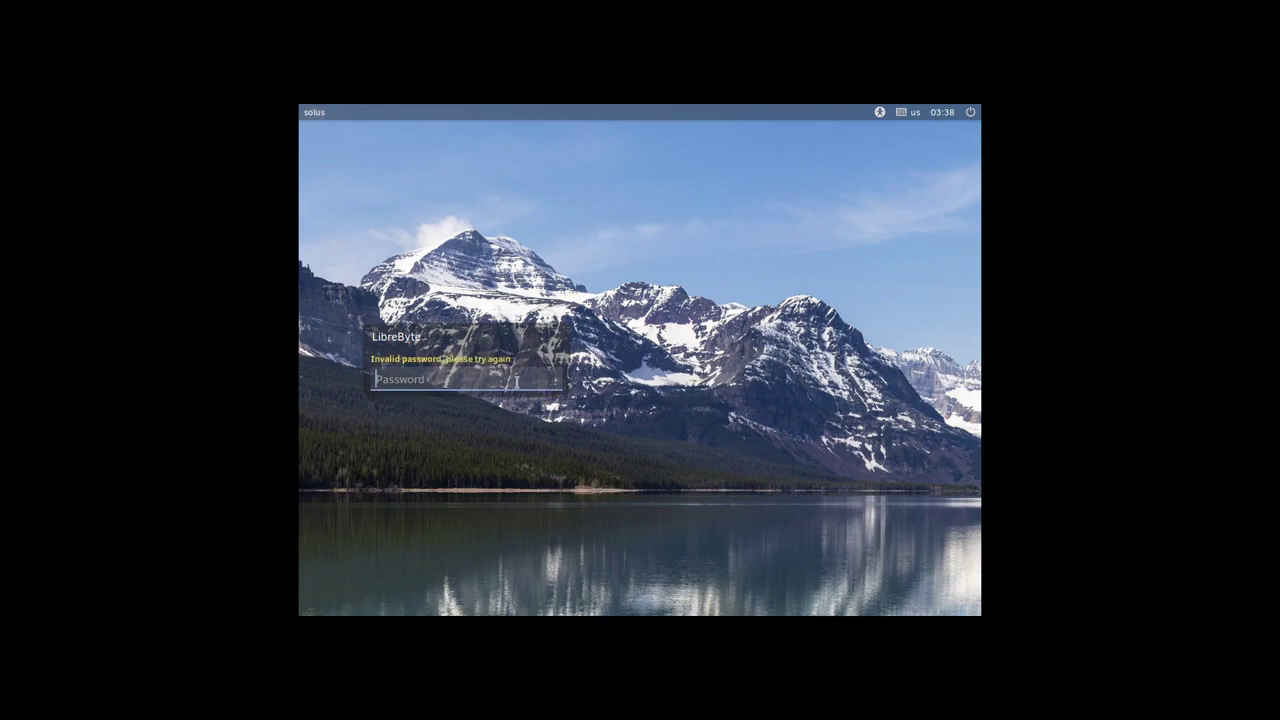
{"action": "type", "text": "******"}
{"action": "left_click", "coordinate": [553, 381]}
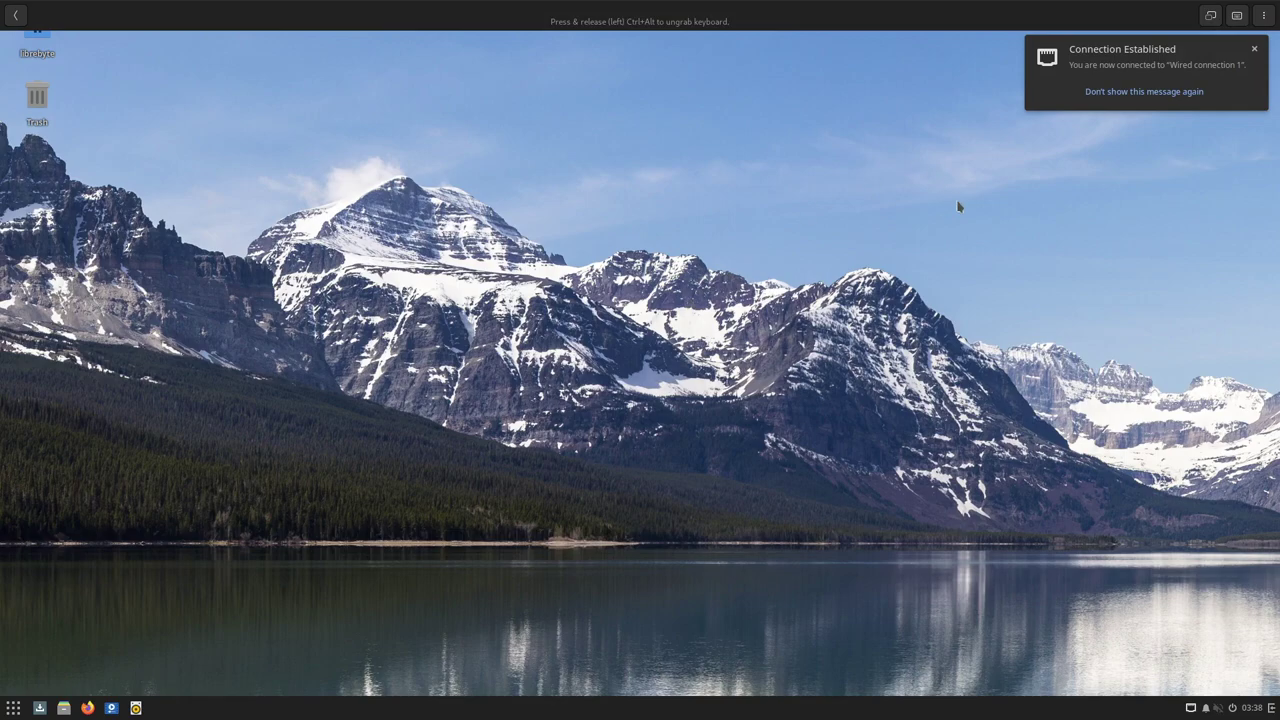
Dismiss the Connection Established notice and open the Budgie applications menu
{"action": "left_click", "coordinate": [1255, 48]}
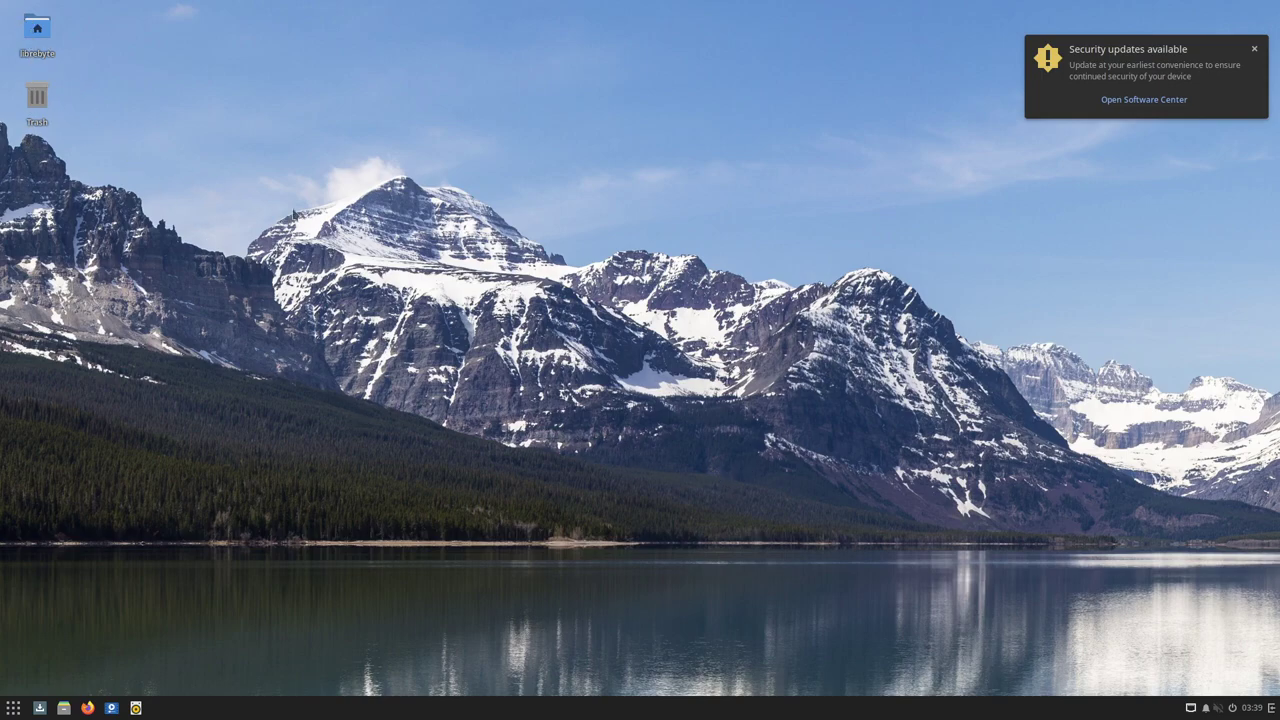
{"action": "left_click", "coordinate": [13, 710]}
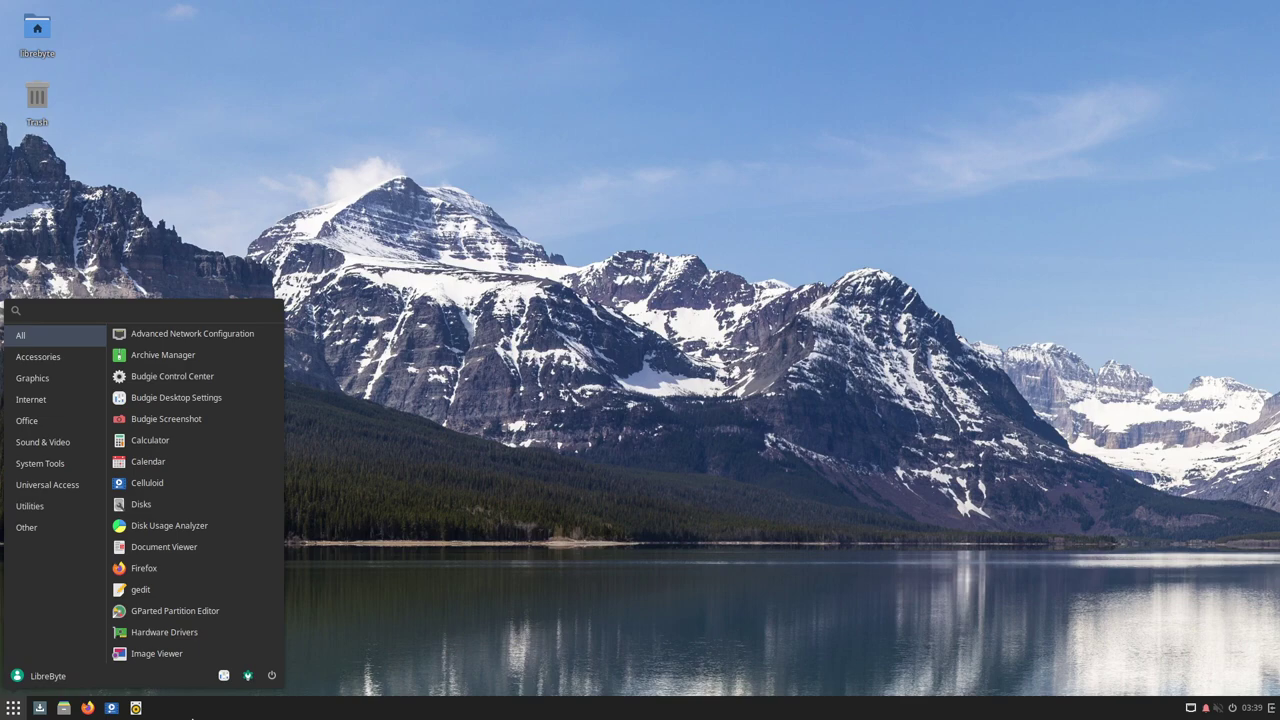
Close the applications menu, view then close the wired network options, and open the volume control
{"action": "left_click", "coordinate": [170, 717]}
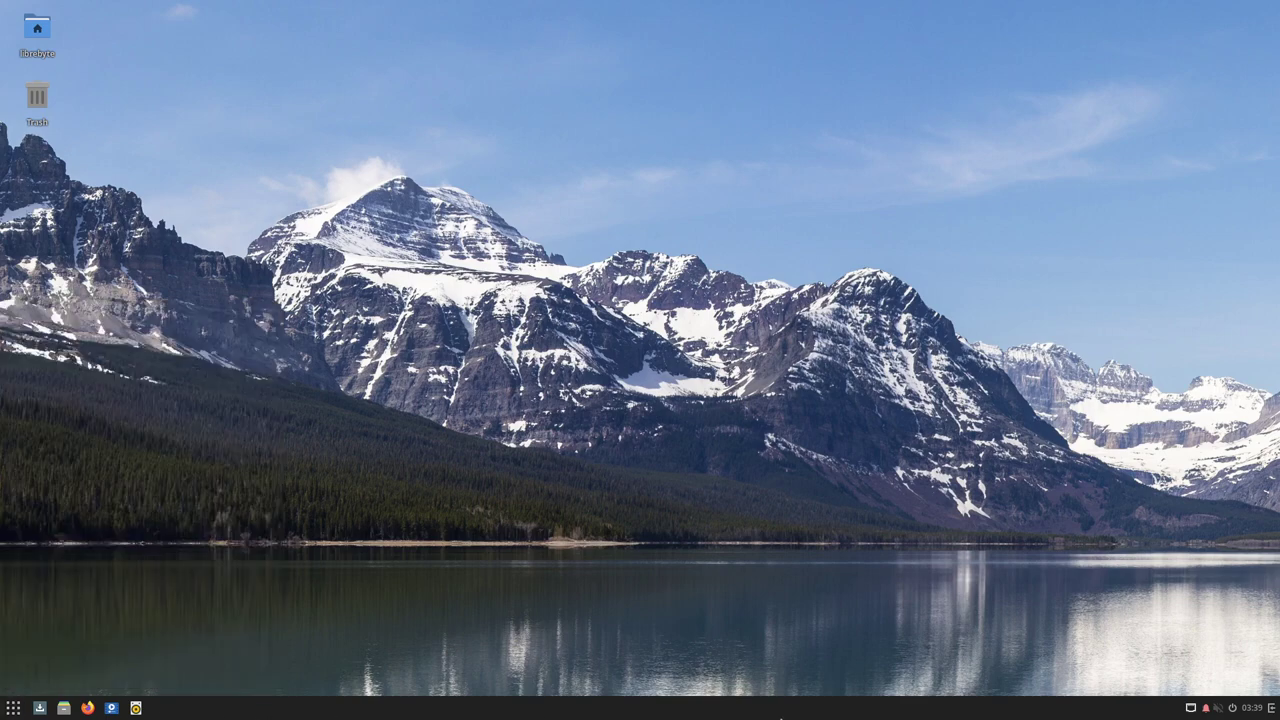
{"action": "left_click", "coordinate": [1195, 709]}
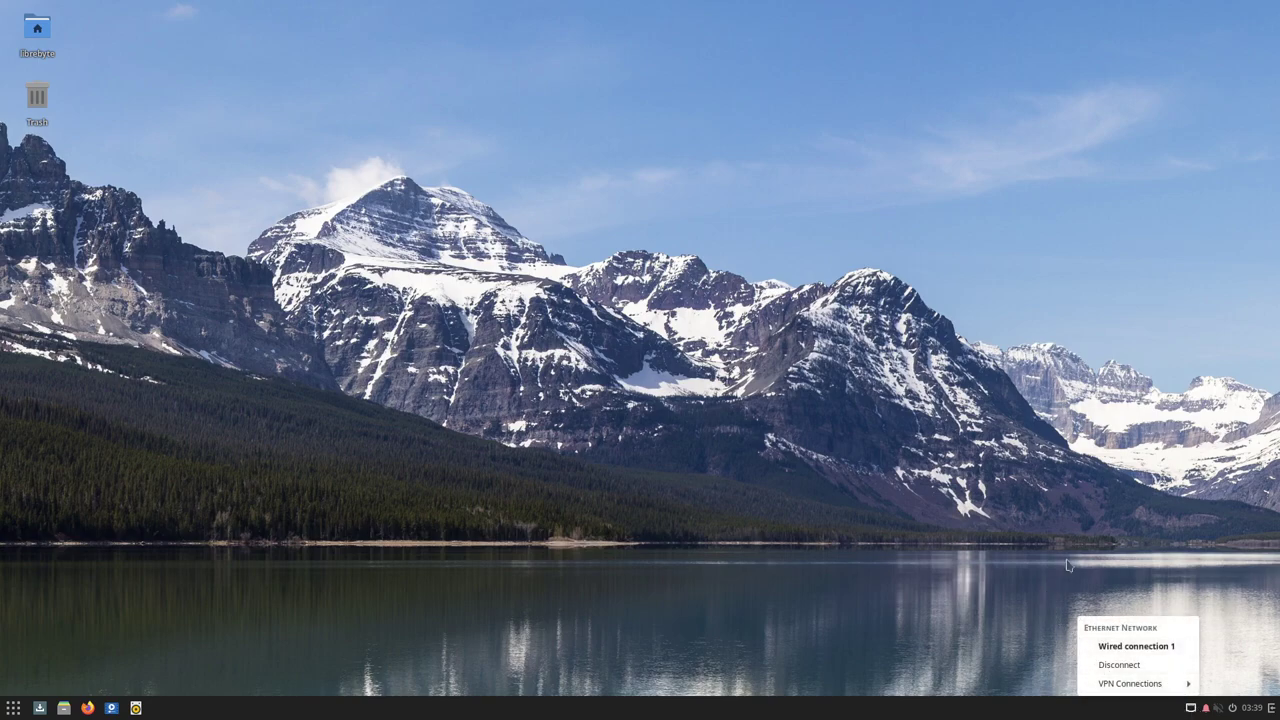
{"action": "left_click", "coordinate": [1211, 715]}
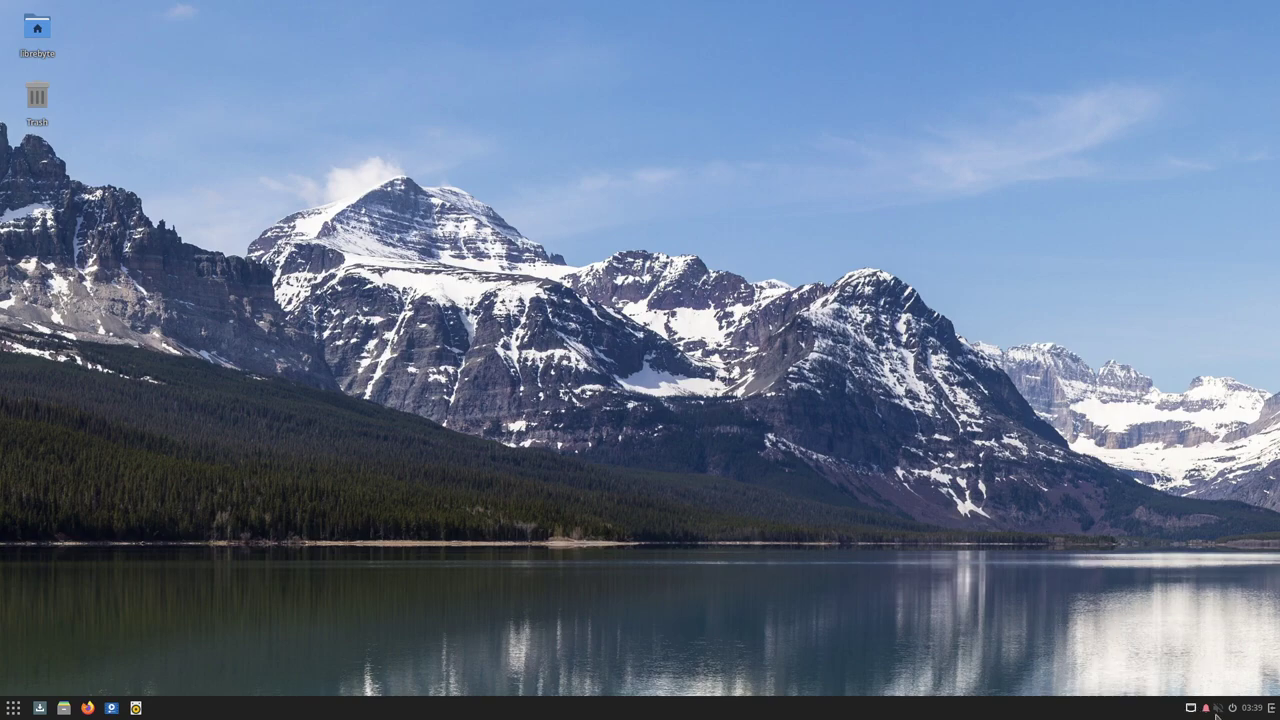
{"action": "left_click", "coordinate": [1215, 713]}
{"action": "left_click", "coordinate": [1206, 712]}
{"action": "left_click", "coordinate": [1207, 711]}
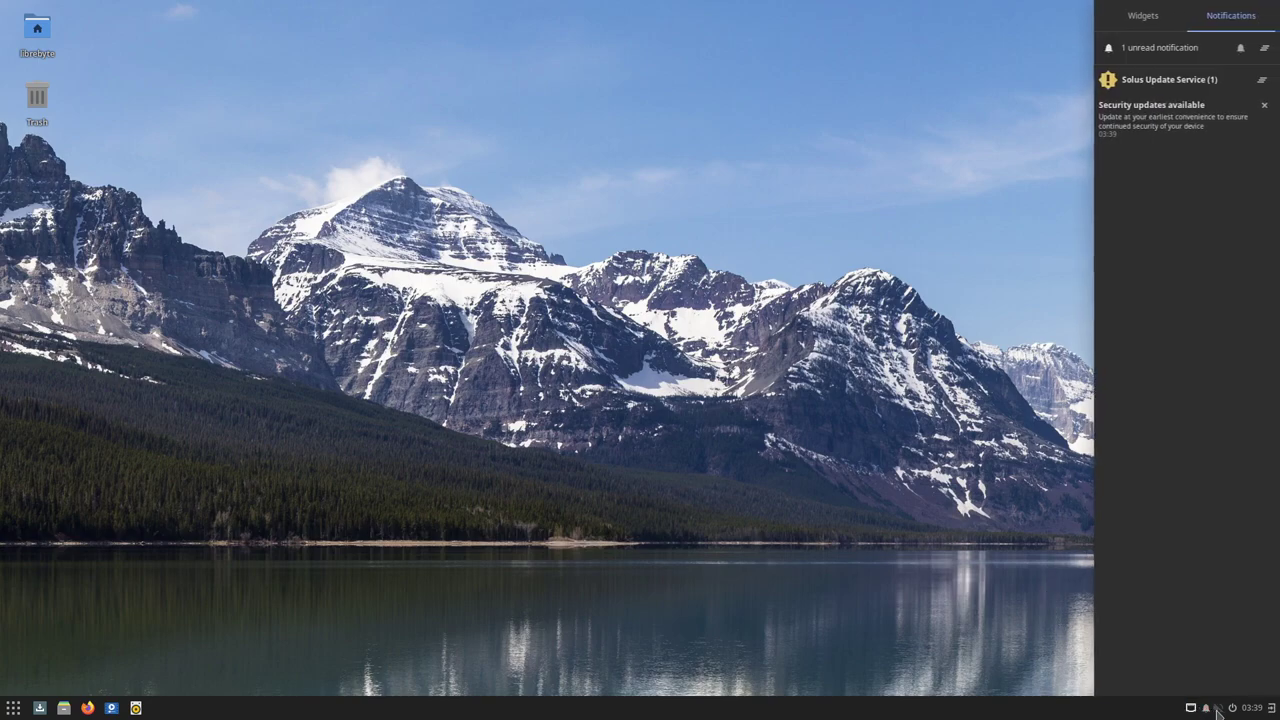
{"action": "left_click", "coordinate": [1142, 15]}
{"action": "left_click", "coordinate": [1230, 15]}
{"action": "left_click", "coordinate": [1160, 18]}
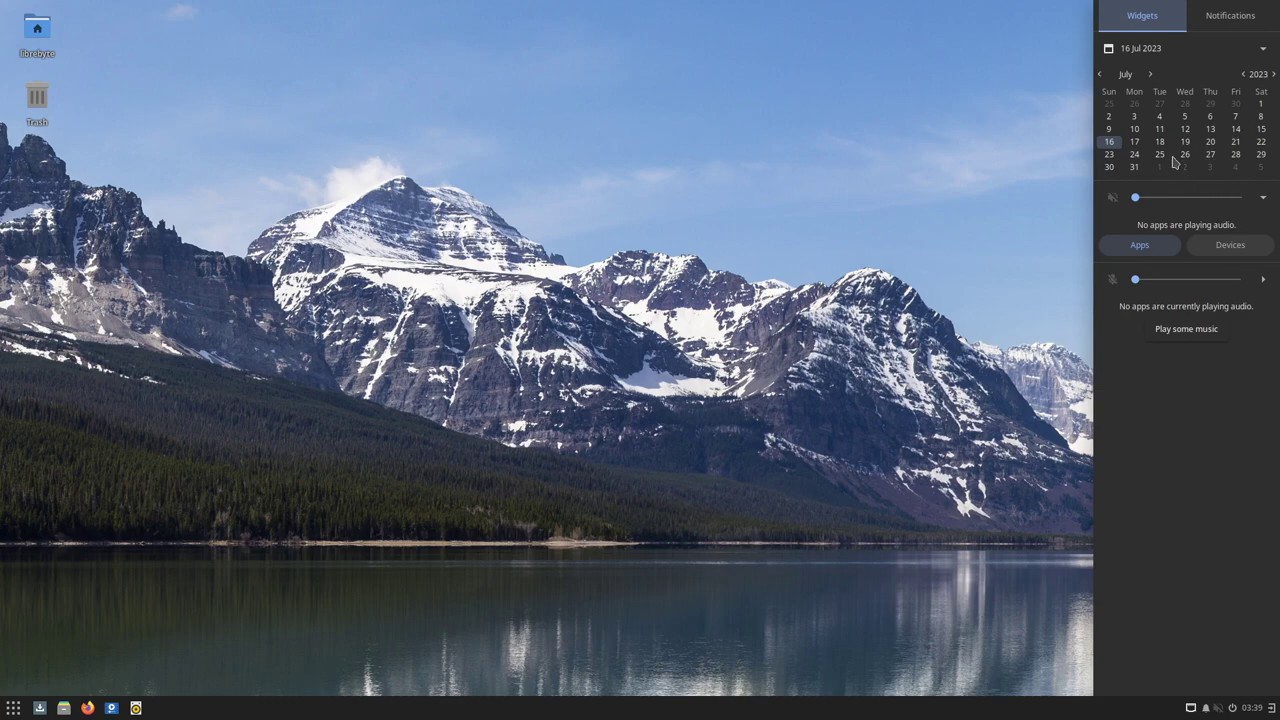
{"action": "left_click", "coordinate": [1218, 709]}
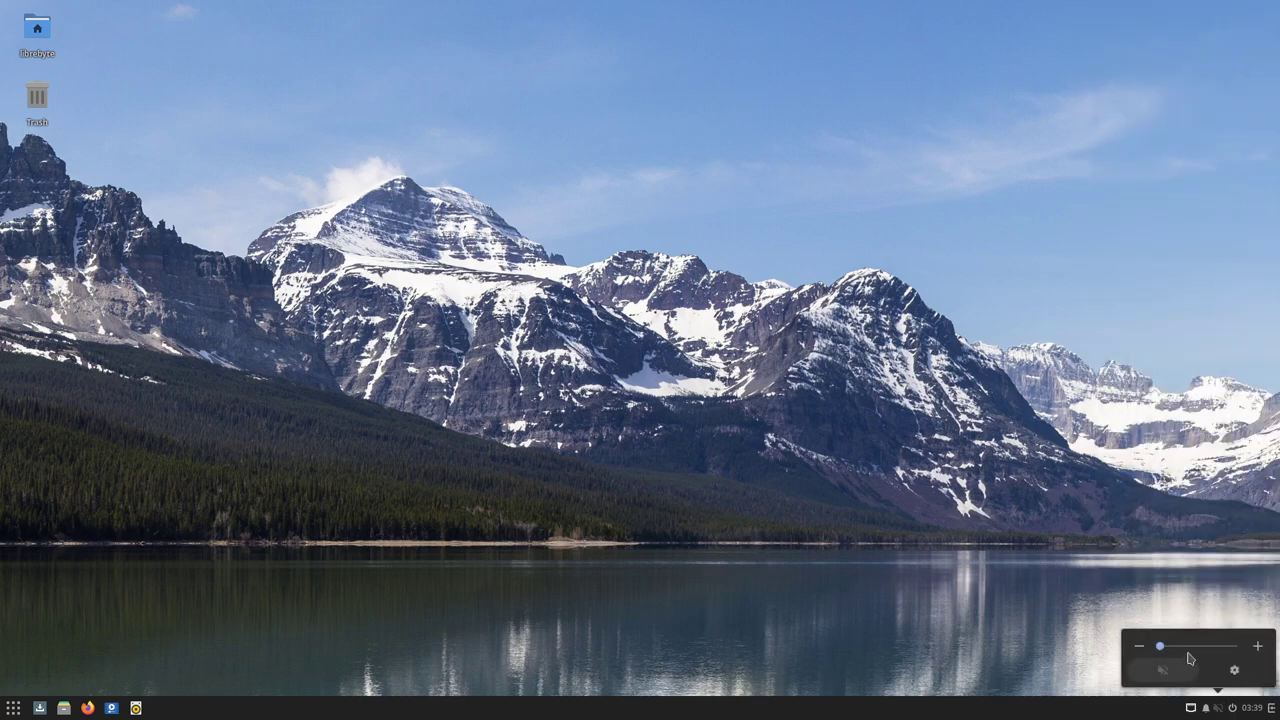
{"action": "left_click", "coordinate": [1233, 710]}
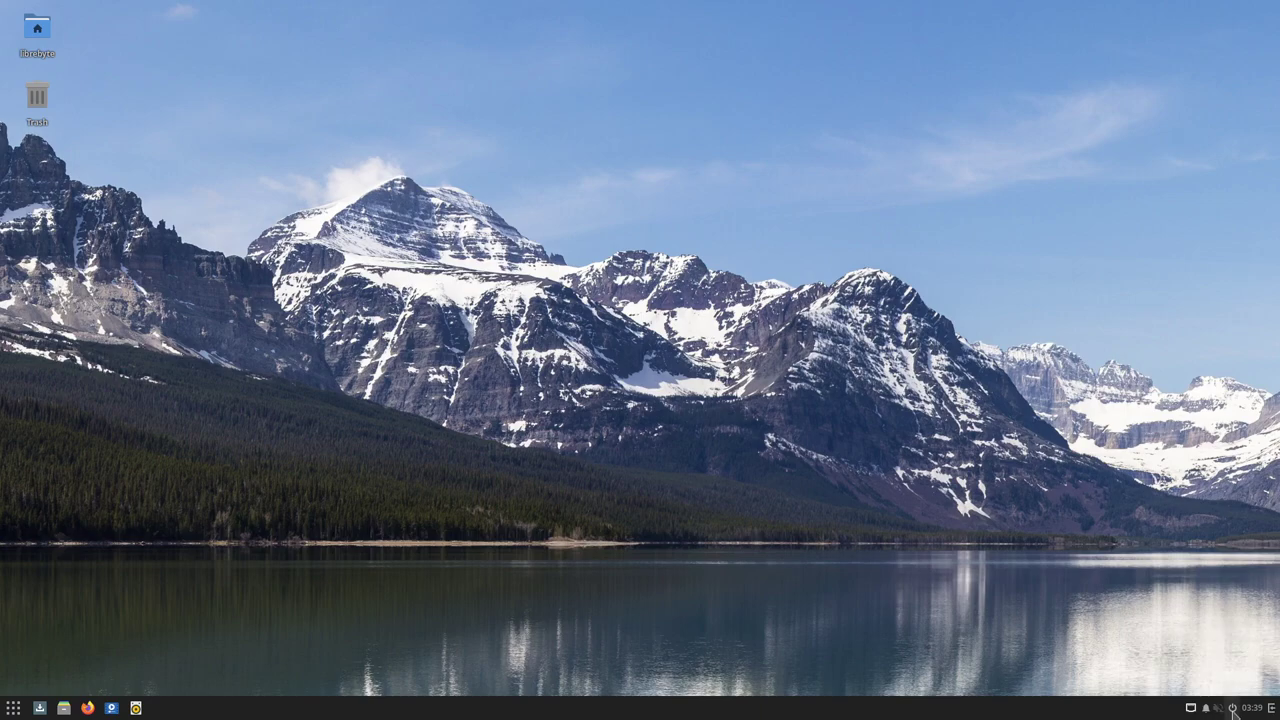
{"action": "left_click", "coordinate": [1233, 710]}
{"action": "left_click", "coordinate": [888, 463]}
{"action": "left_click", "coordinate": [1269, 709]}
{"action": "left_click", "coordinate": [995, 509]}
Launch the Nemo file manager from the Accessories category after clearing an 'edit' search
{"action": "left_click", "coordinate": [13, 708]}
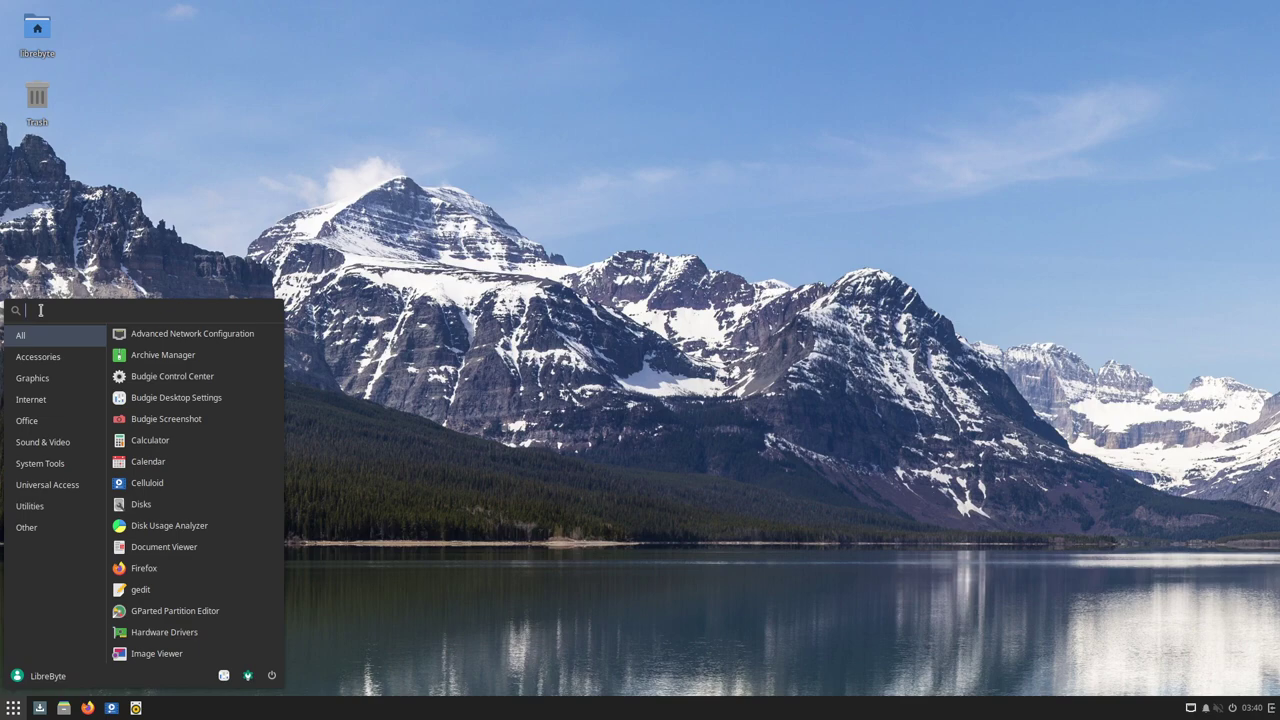
{"action": "type", "text": "ed"}
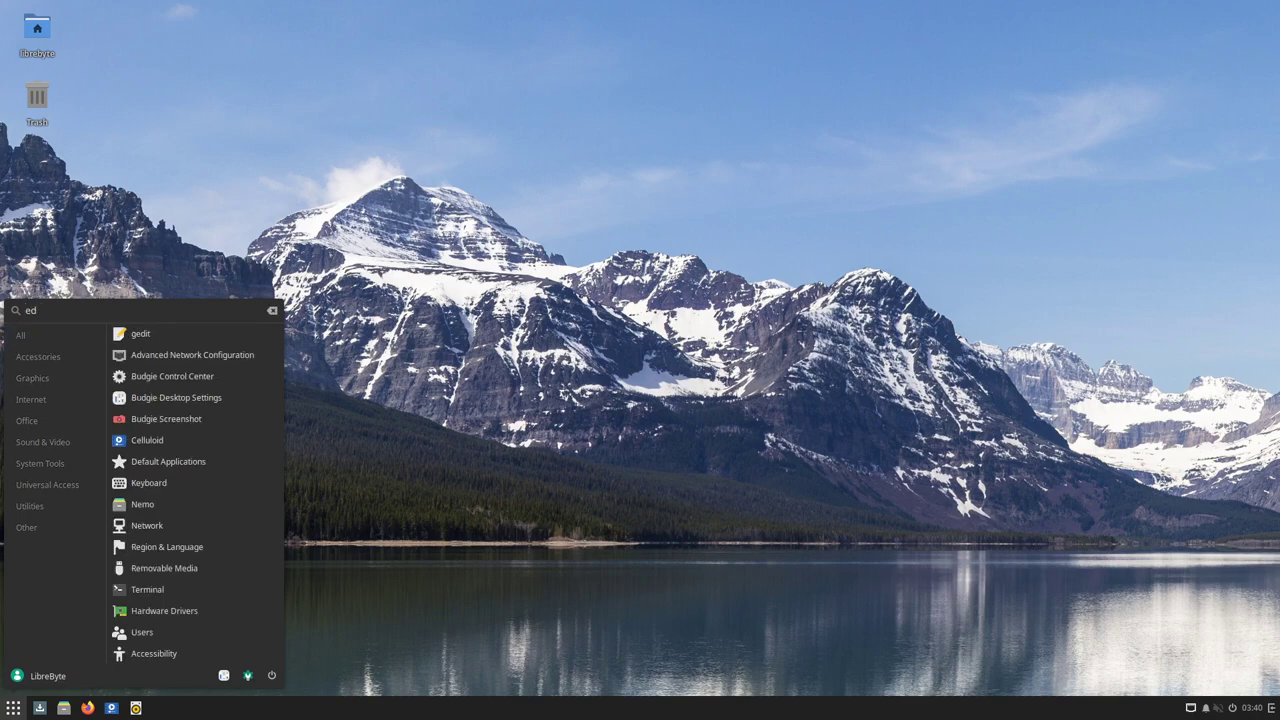
{"action": "type", "text": "i"}
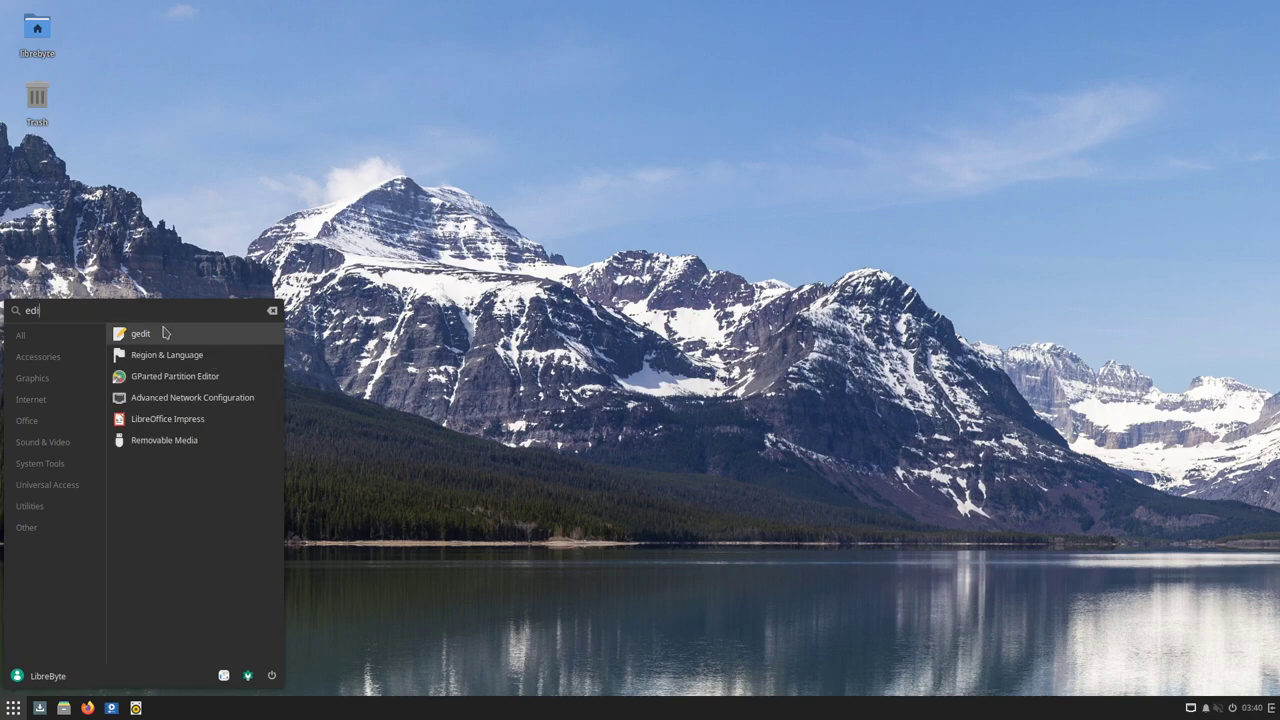
{"action": "type", "text": "t"}
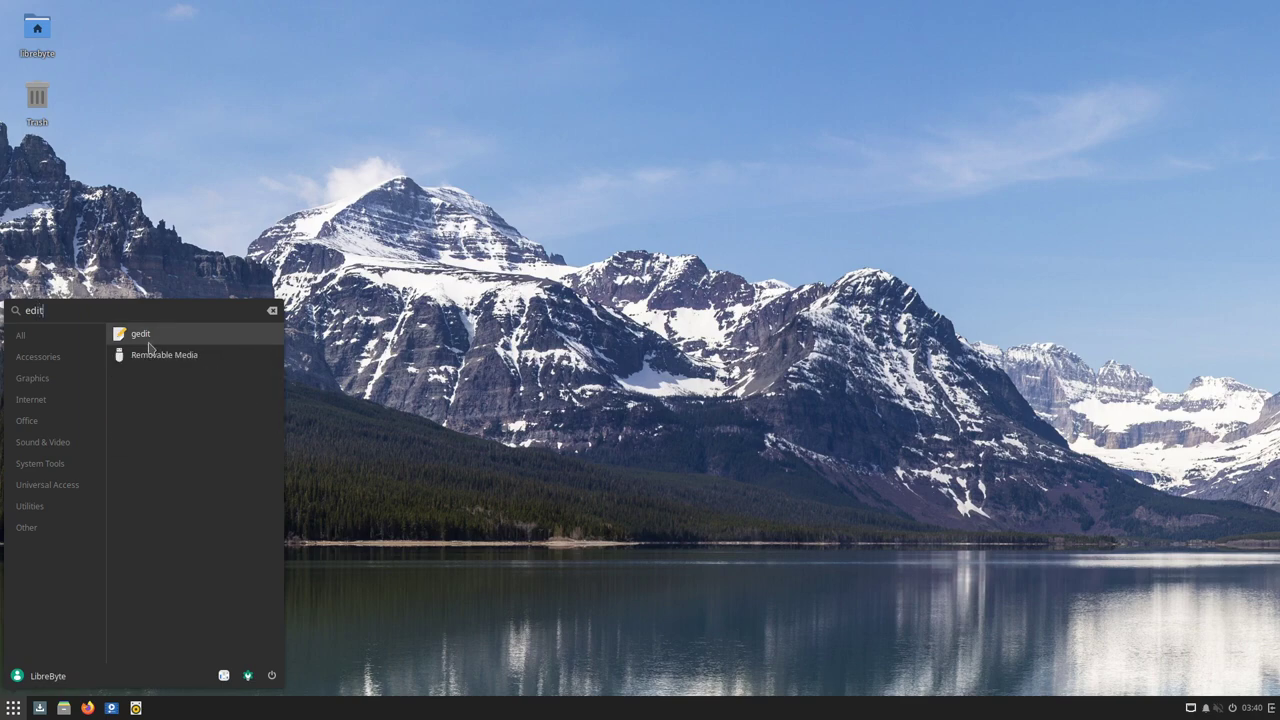
{"action": "left_click", "coordinate": [272, 311]}
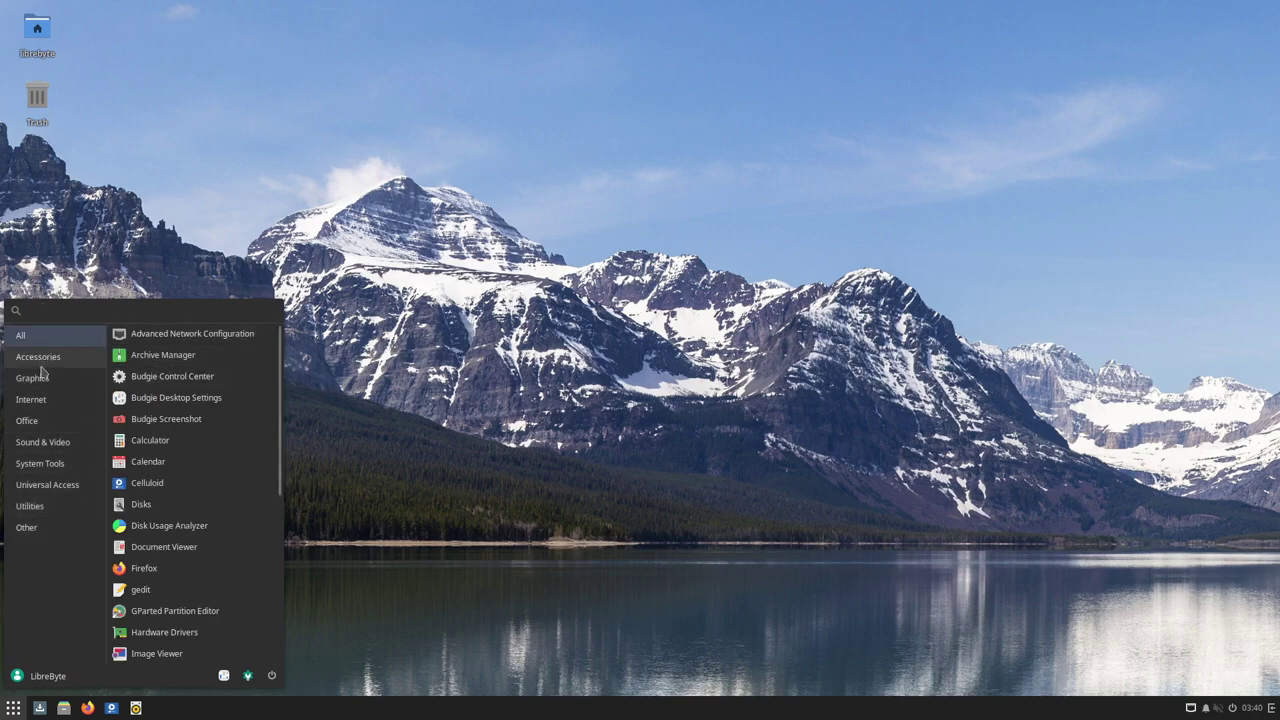
{"action": "left_click", "coordinate": [45, 358]}
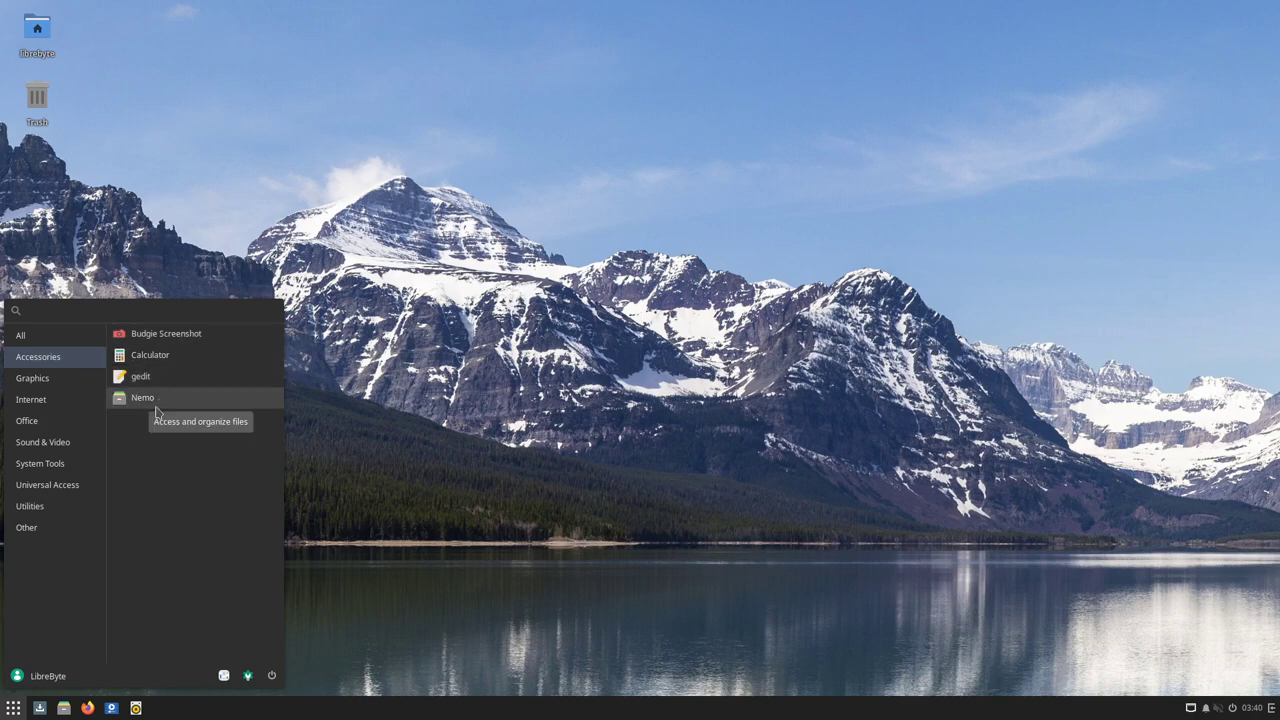
{"action": "left_click", "coordinate": [142, 398]}
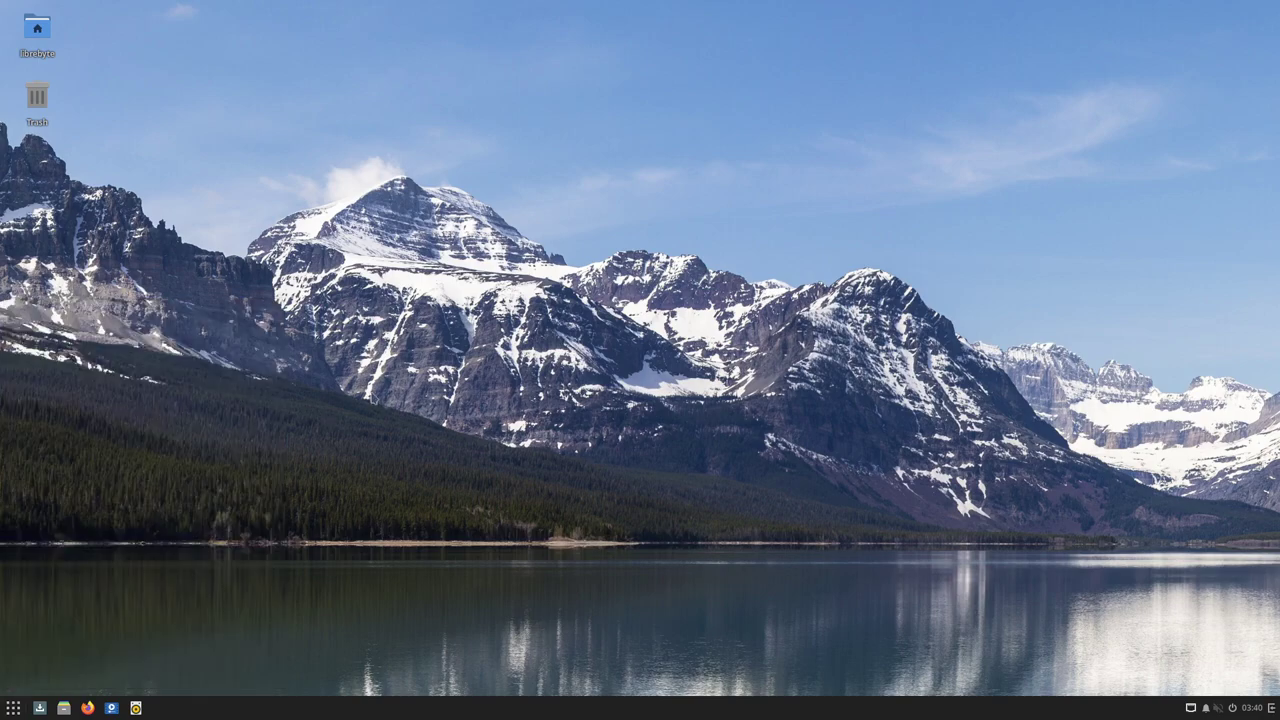
Maximize the Home window, add a second tab, switch to compact list view, then close that tab
{"action": "double_click", "coordinate": [446, 114]}
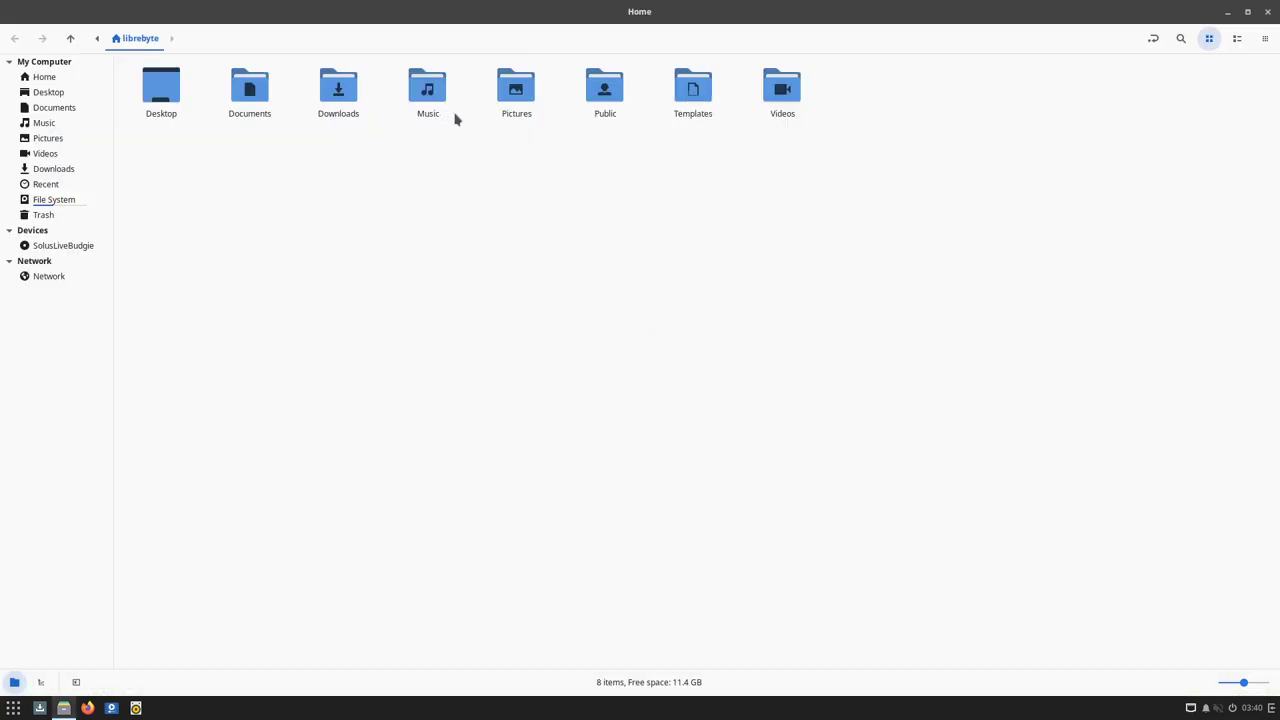
{"action": "double_click", "coordinate": [728, 15]}
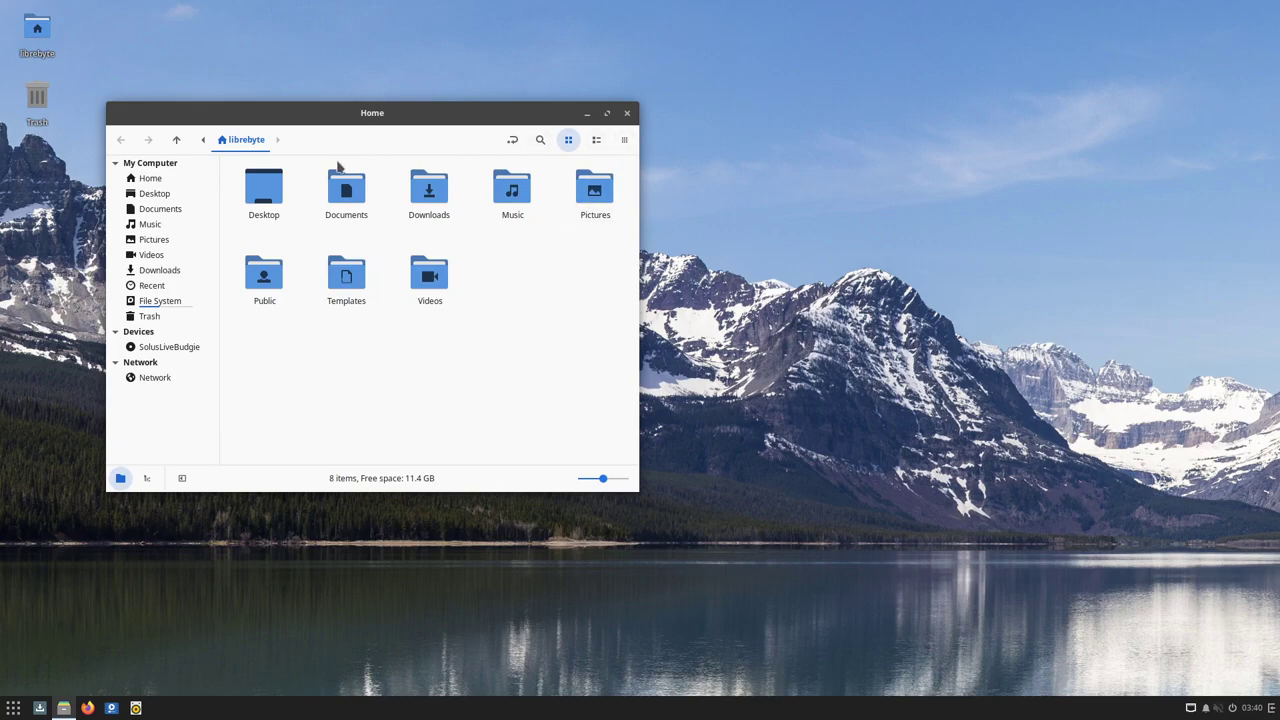
{"action": "key", "text": "ctrl+t"}
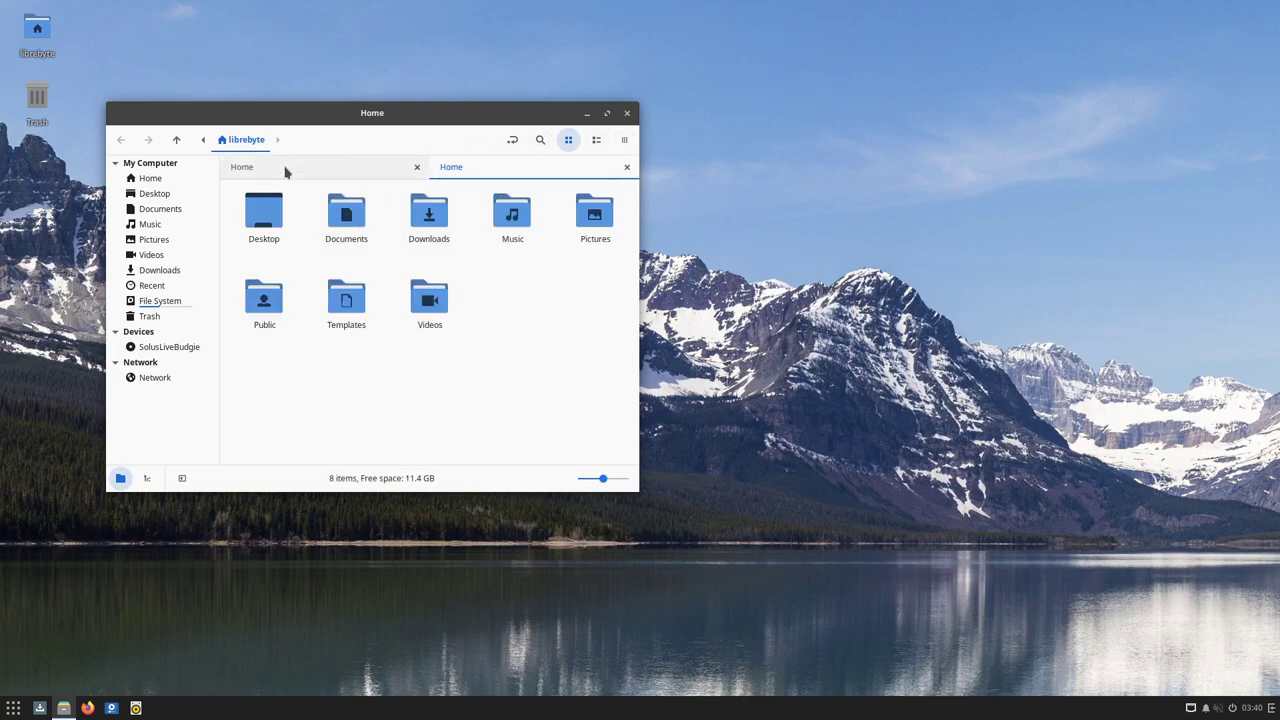
{"action": "double_click", "coordinate": [482, 112]}
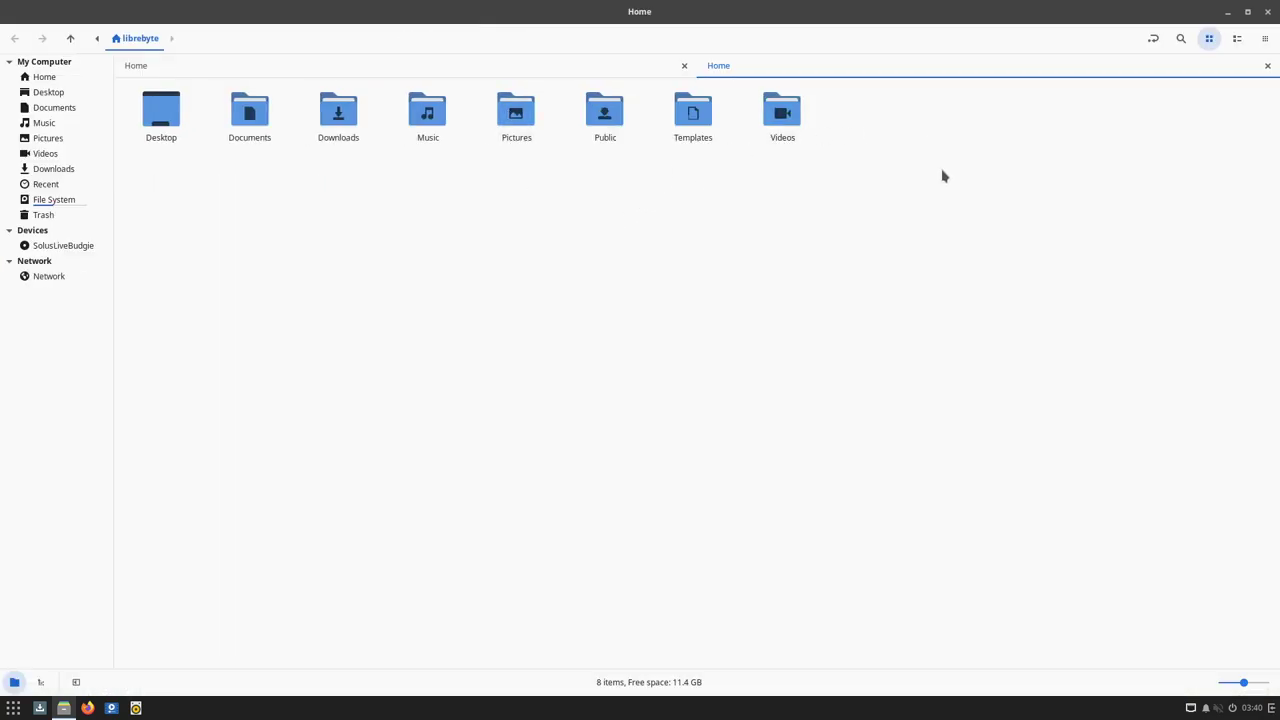
{"action": "left_click", "coordinate": [1265, 38]}
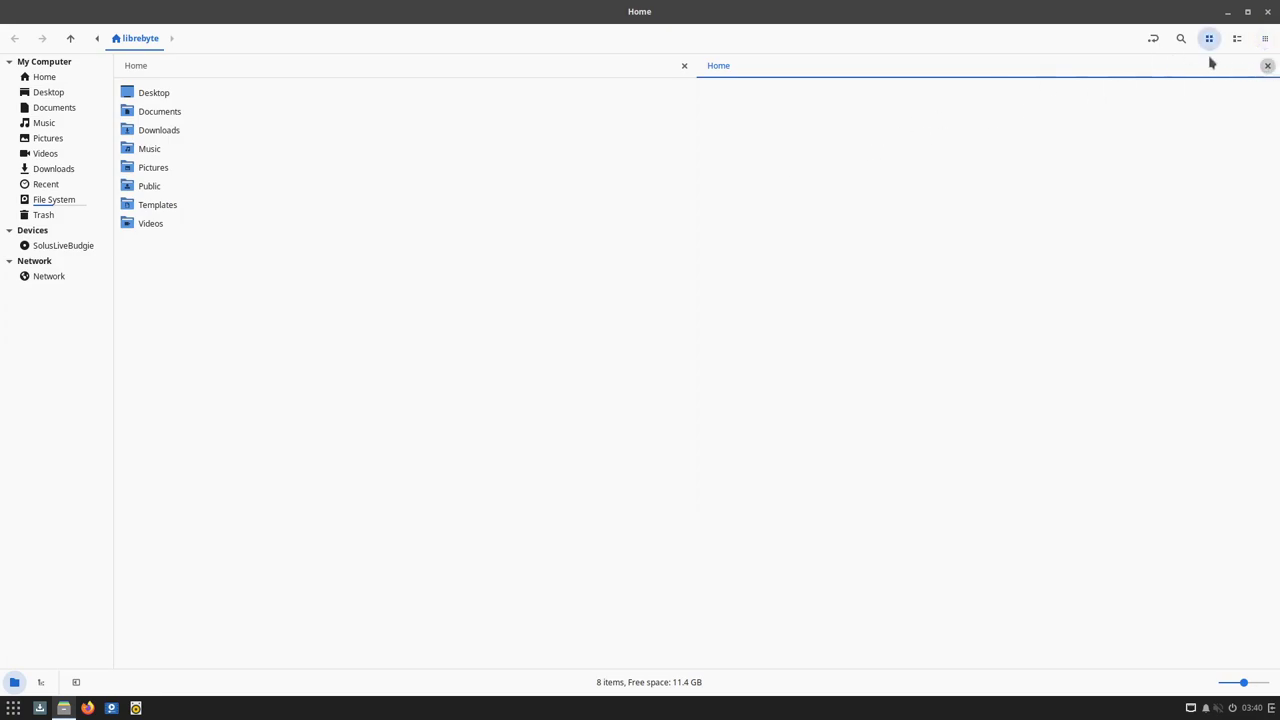
{"action": "left_click", "coordinate": [1266, 66]}
Dismiss the folder context menu, then restore the Home window and move it up-left
{"action": "right_click", "coordinate": [503, 134]}
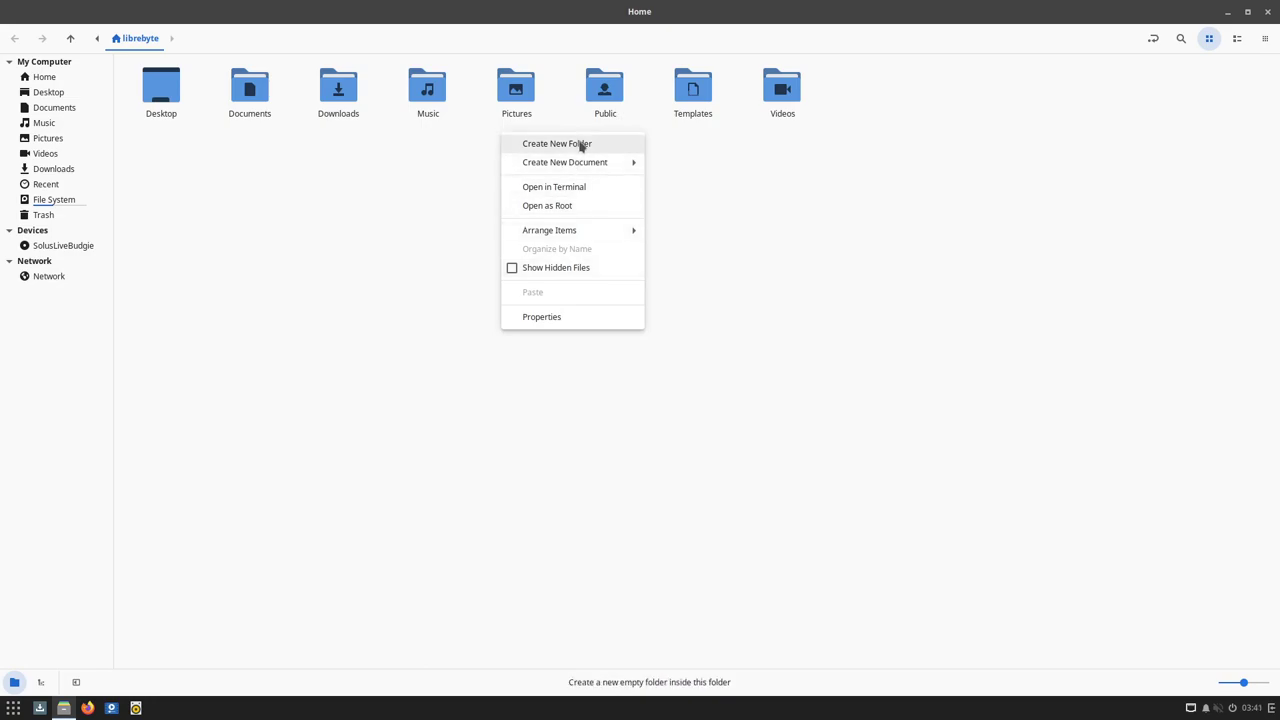
{"action": "left_click", "coordinate": [417, 208]}
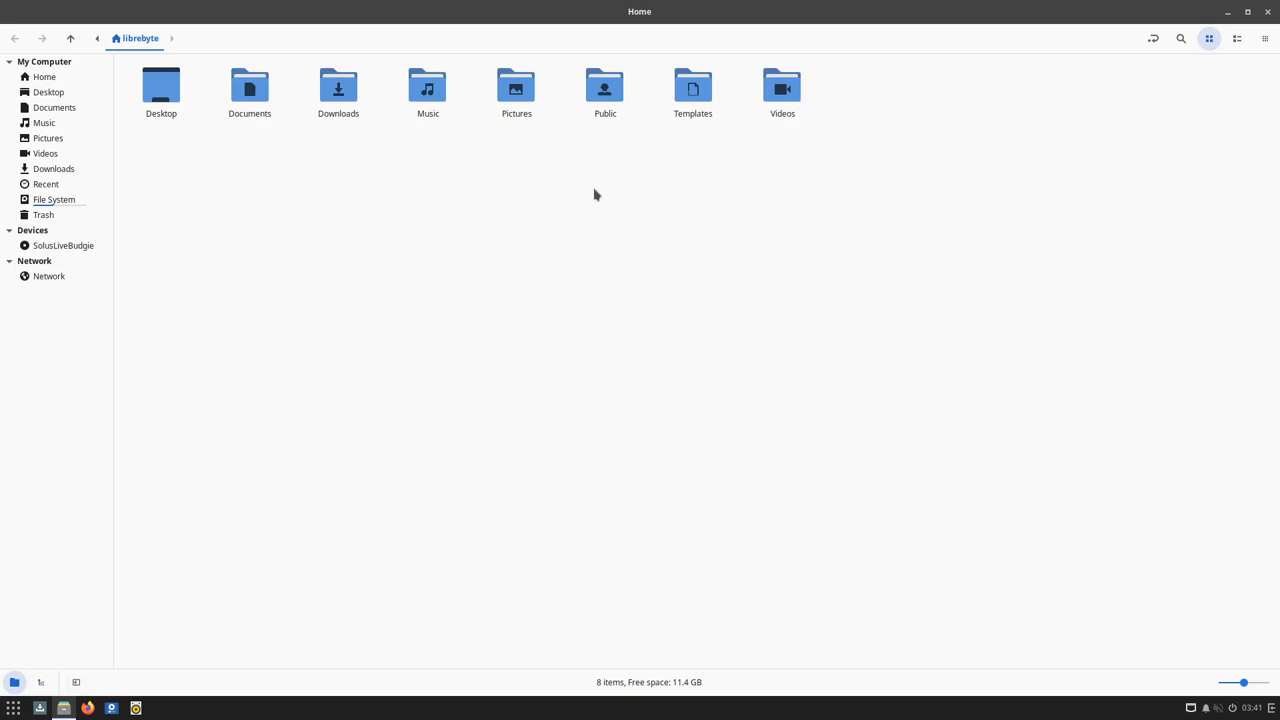
{"action": "double_click", "coordinate": [706, 17]}
{"action": "left_click_drag", "start_coordinate": [500, 117], "coordinate": [484, 60]}
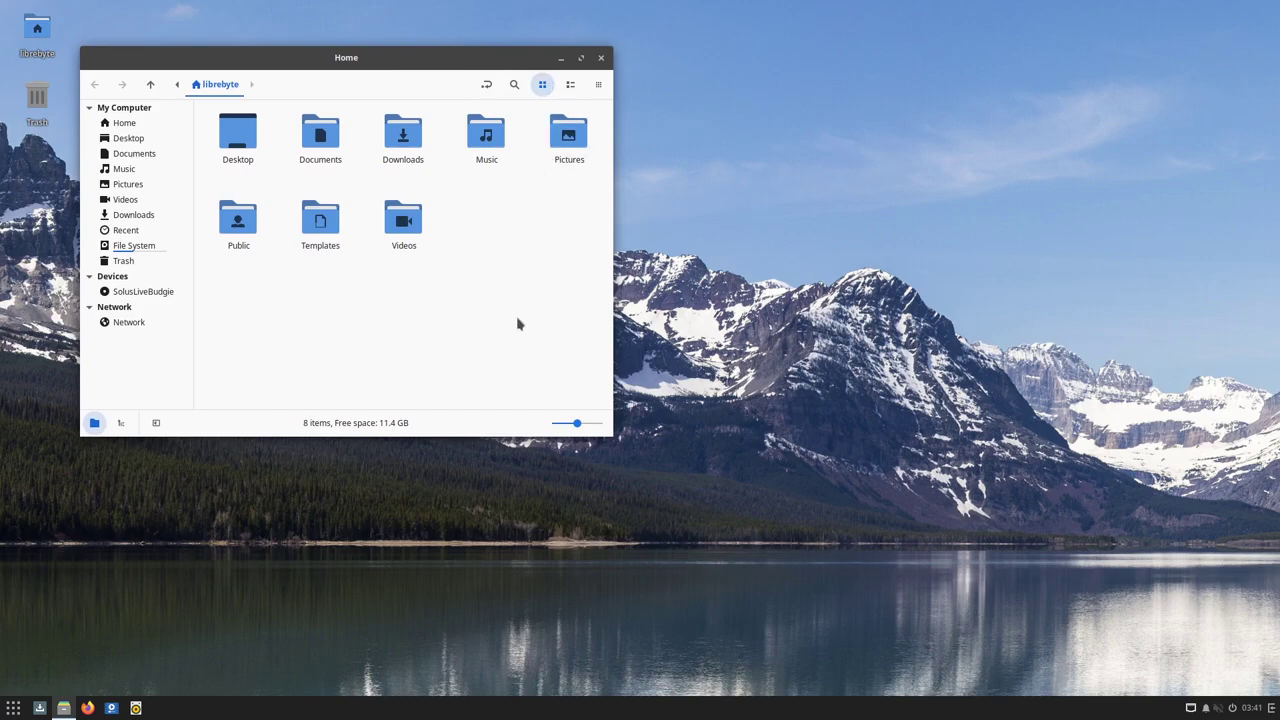
Launch Firefox from the Internet category after browsing Accessories and Graphics
{"action": "left_click", "coordinate": [13, 708]}
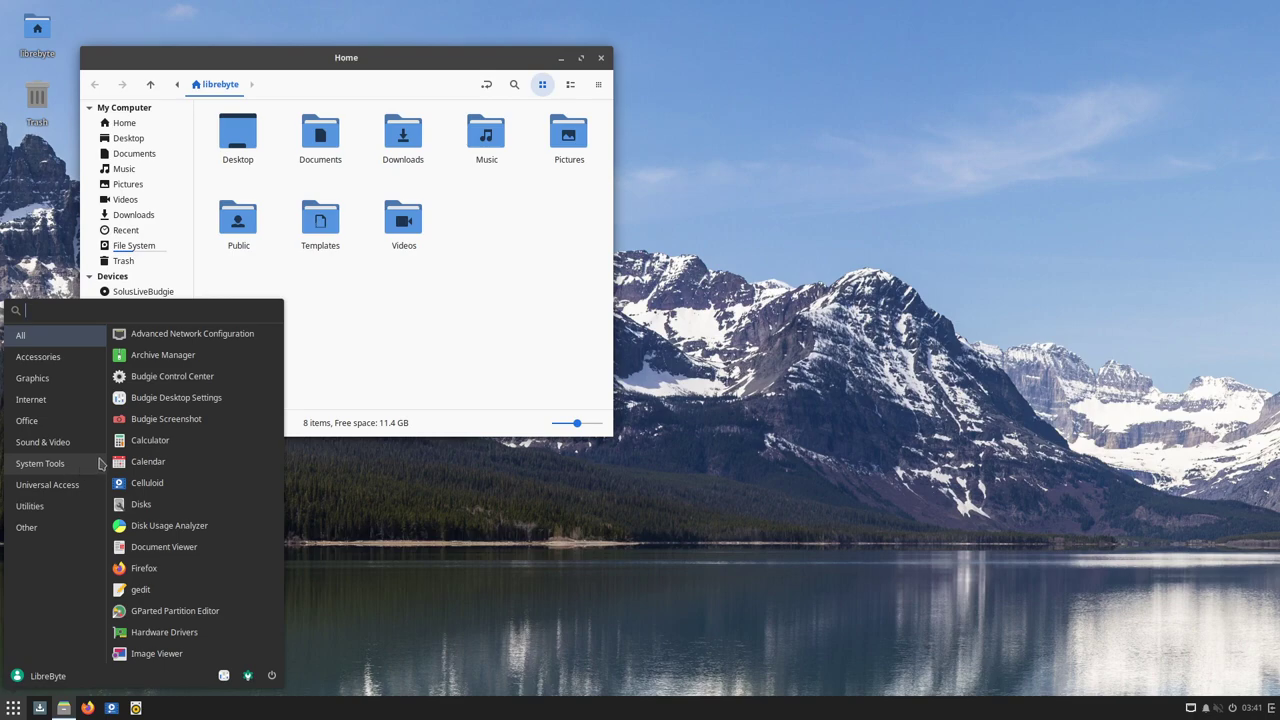
{"action": "left_click", "coordinate": [68, 357]}
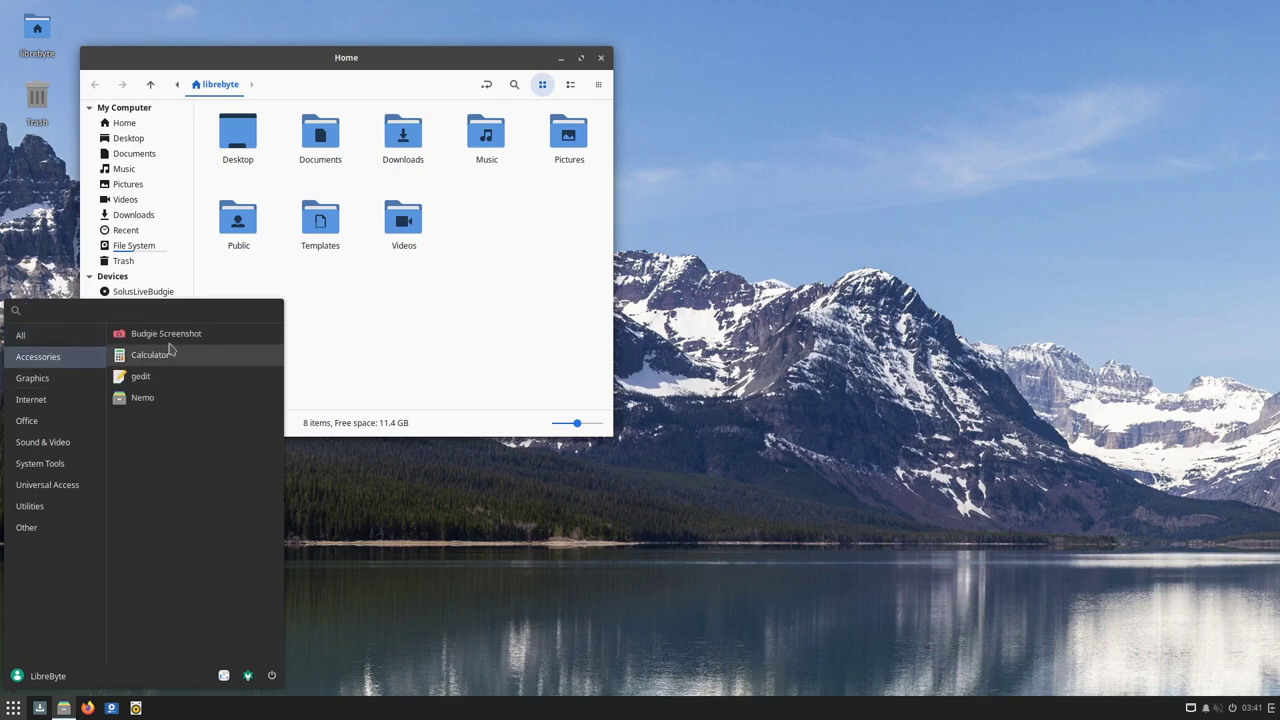
{"action": "left_click", "coordinate": [38, 378]}
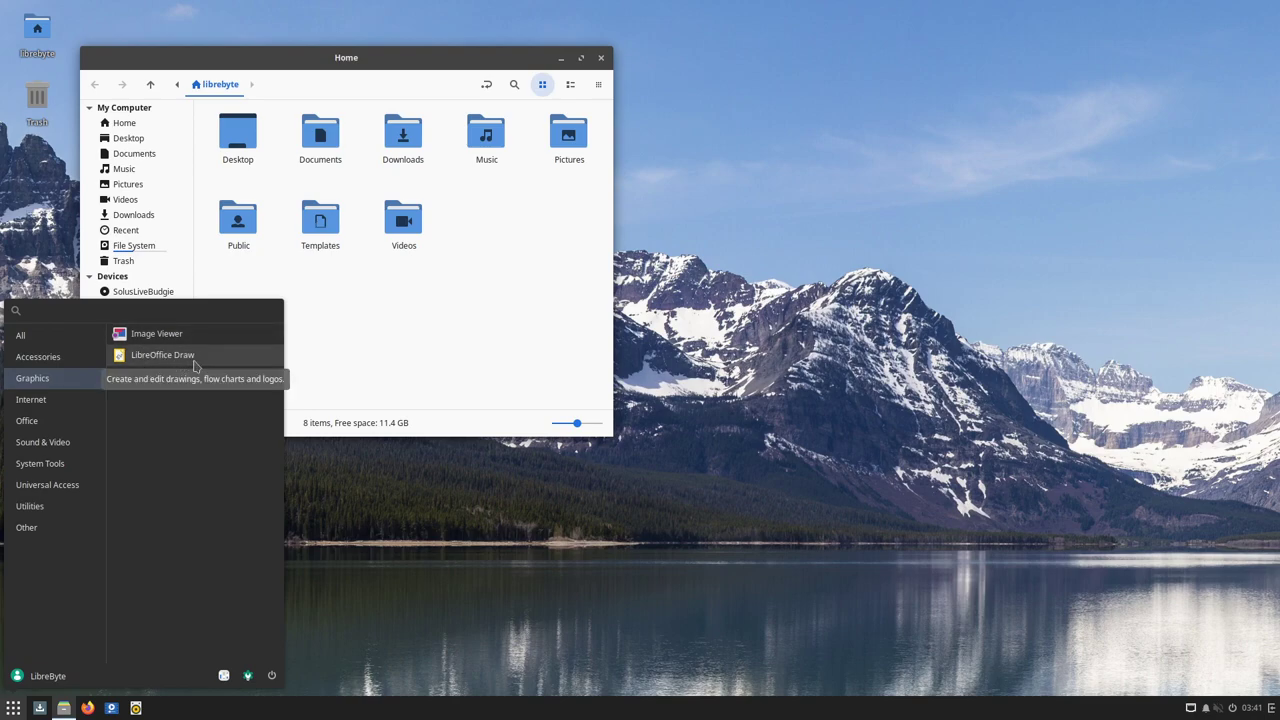
{"action": "left_click", "coordinate": [90, 399]}
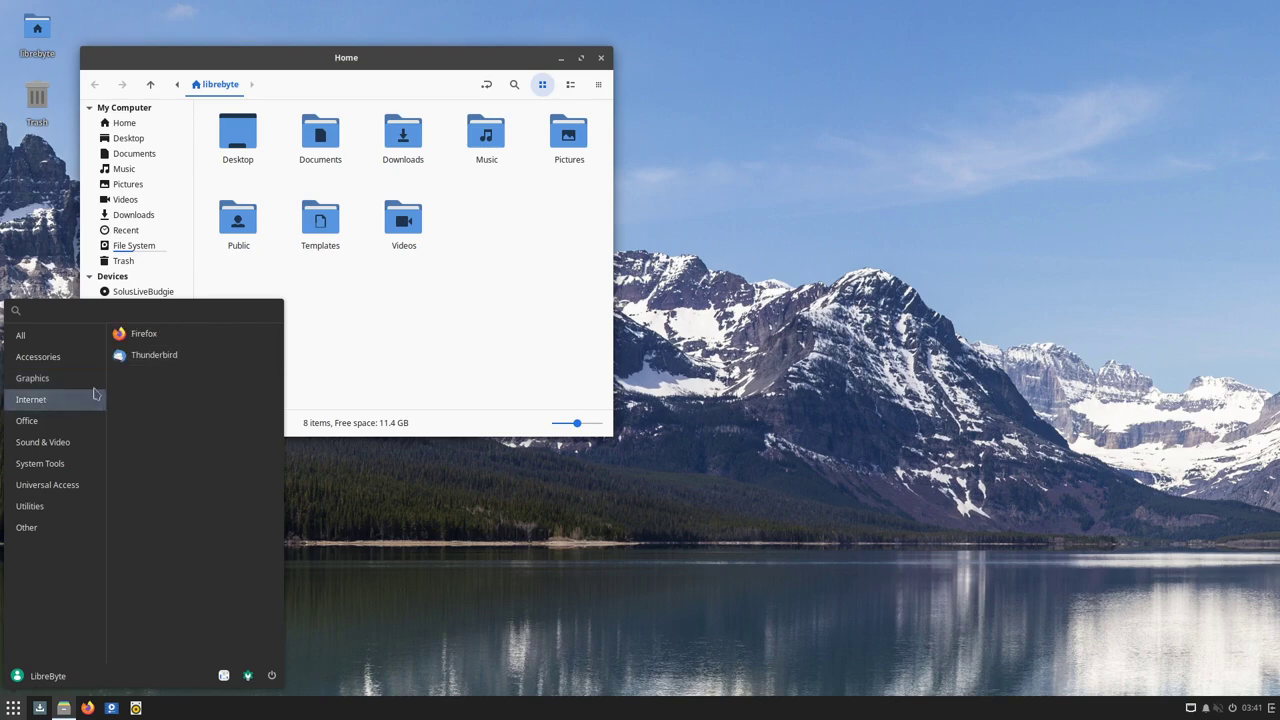
{"action": "left_click", "coordinate": [150, 336]}
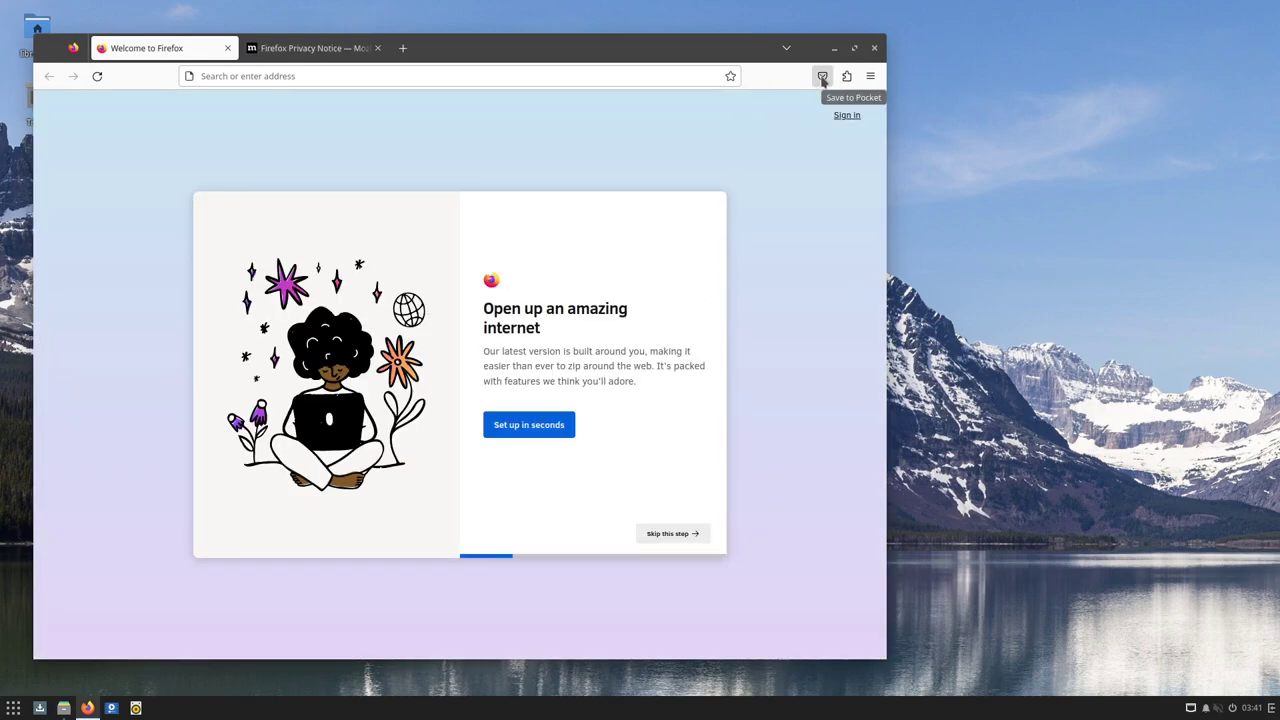
Move the Firefox window to the right so the Home file manager shows on the left
{"action": "left_click_drag", "start_coordinate": [726, 57], "coordinate": [920, 60]}
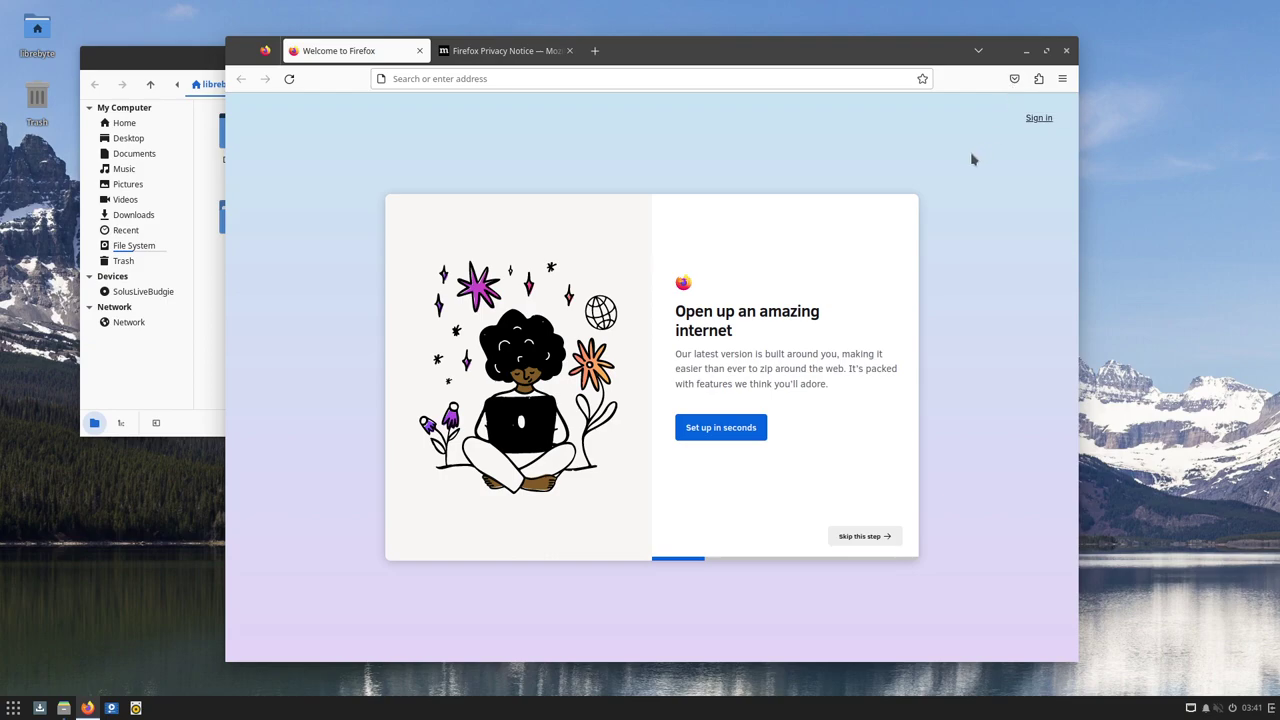
{"action": "left_click_drag", "start_coordinate": [779, 56], "coordinate": [854, 116]}
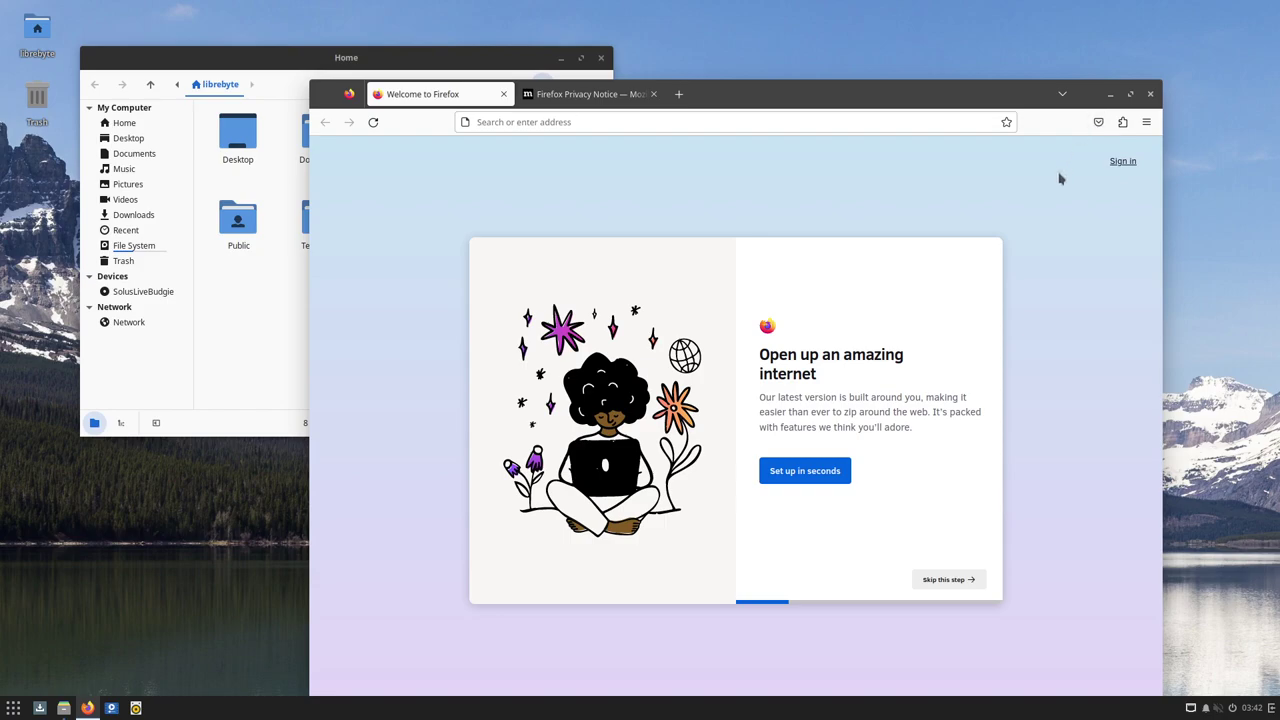
{"action": "left_click_drag", "start_coordinate": [900, 98], "coordinate": [952, 80]}
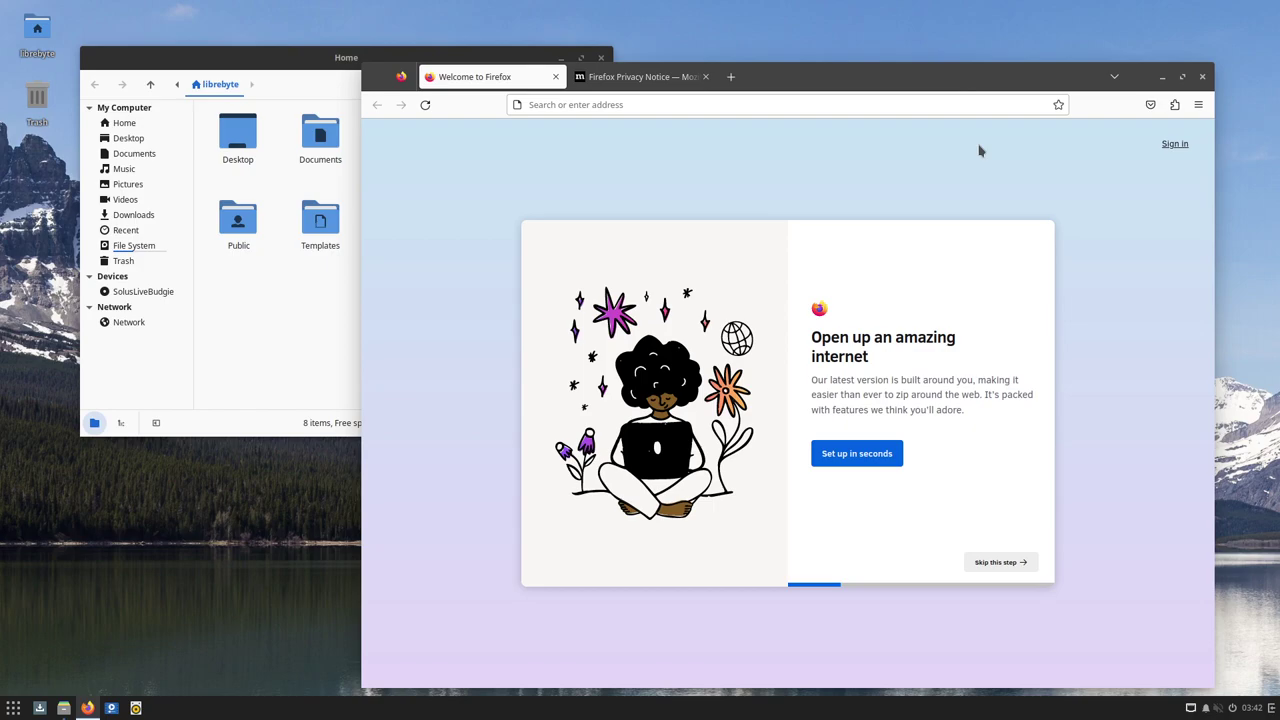
{"action": "mouse_move", "coordinate": [913, 83]}
{"action": "left_mouse_down"}
{"action": "mouse_move", "coordinate": [951, 73]}
{"action": "mouse_move", "coordinate": [903, 91]}
{"action": "left_mouse_up"}
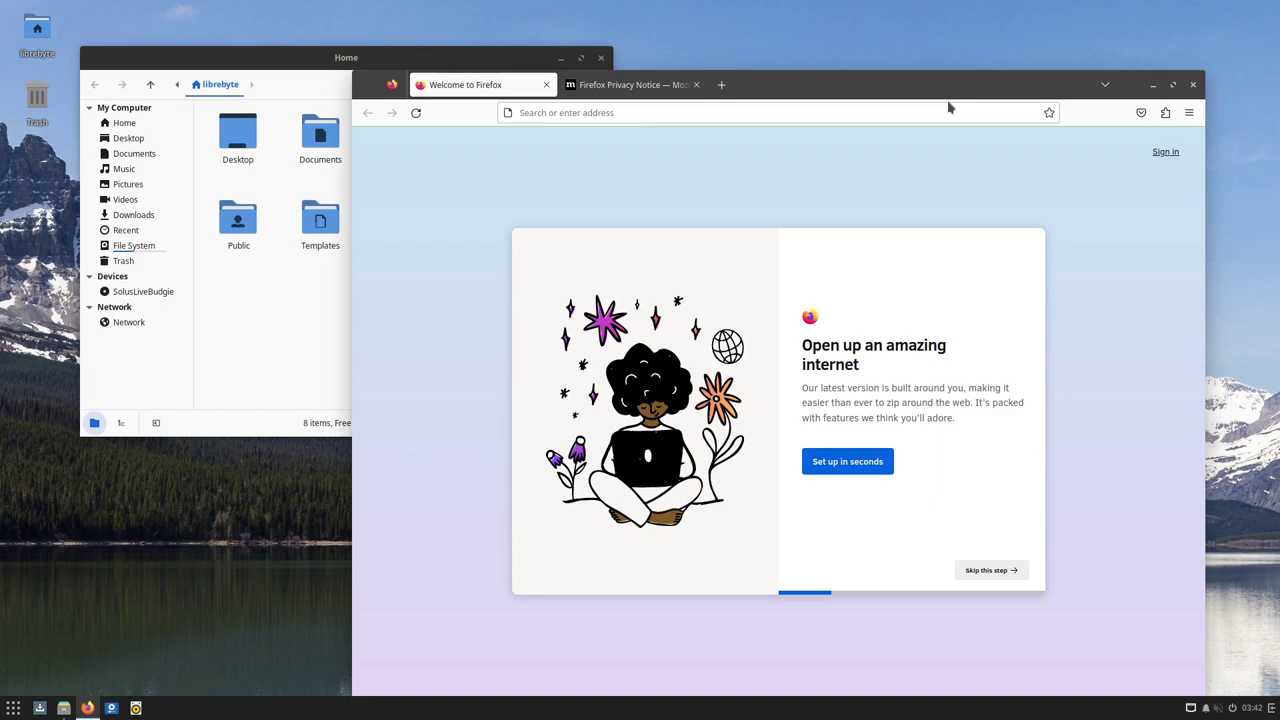
{"action": "left_click_drag", "start_coordinate": [903, 87], "coordinate": [902, 85]}
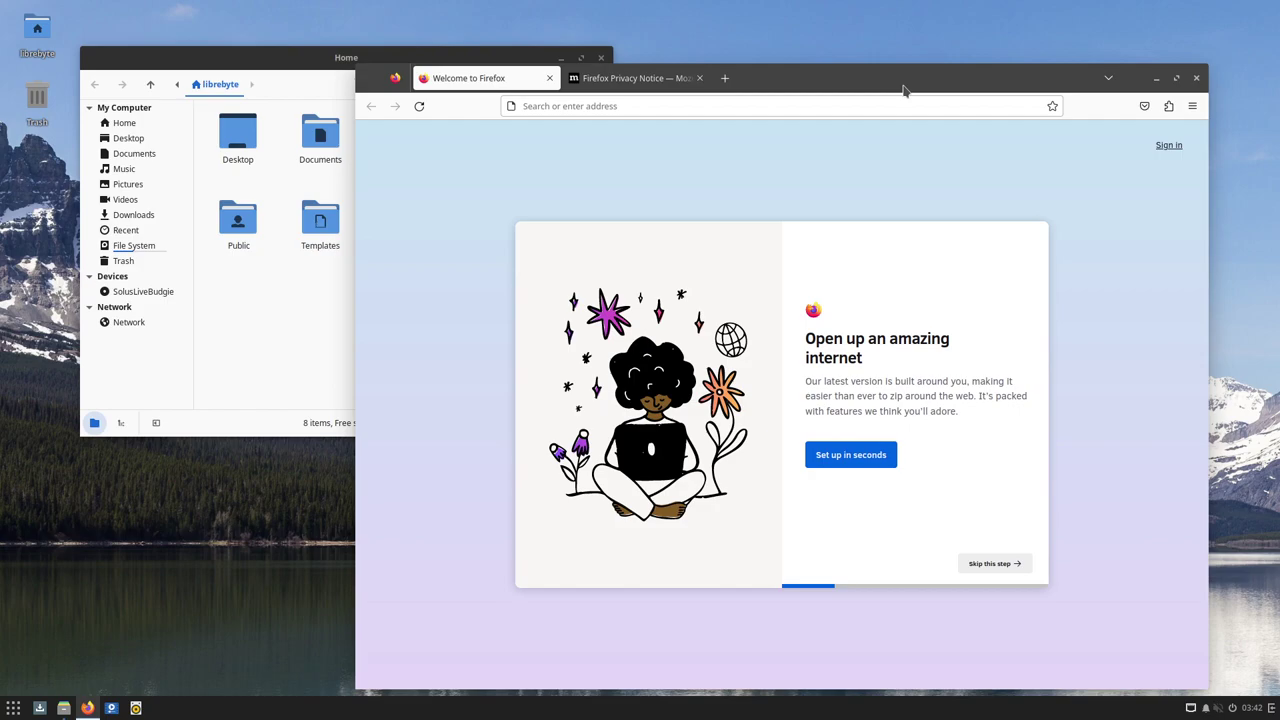
{"action": "left_click_drag", "start_coordinate": [903, 90], "coordinate": [878, 97]}
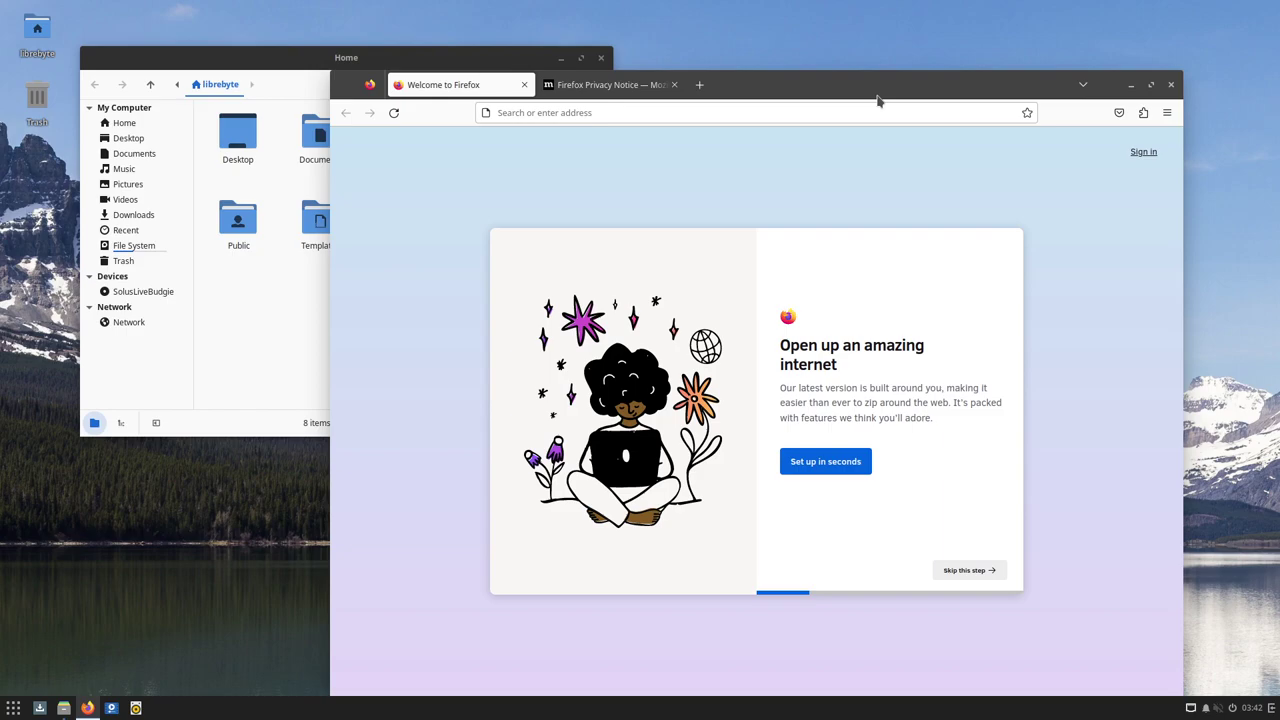
{"action": "mouse_move", "coordinate": [878, 100]}
{"action": "left_mouse_down"}
{"action": "mouse_move", "coordinate": [923, 94]}
{"action": "mouse_move", "coordinate": [875, 94]}
{"action": "left_mouse_up"}
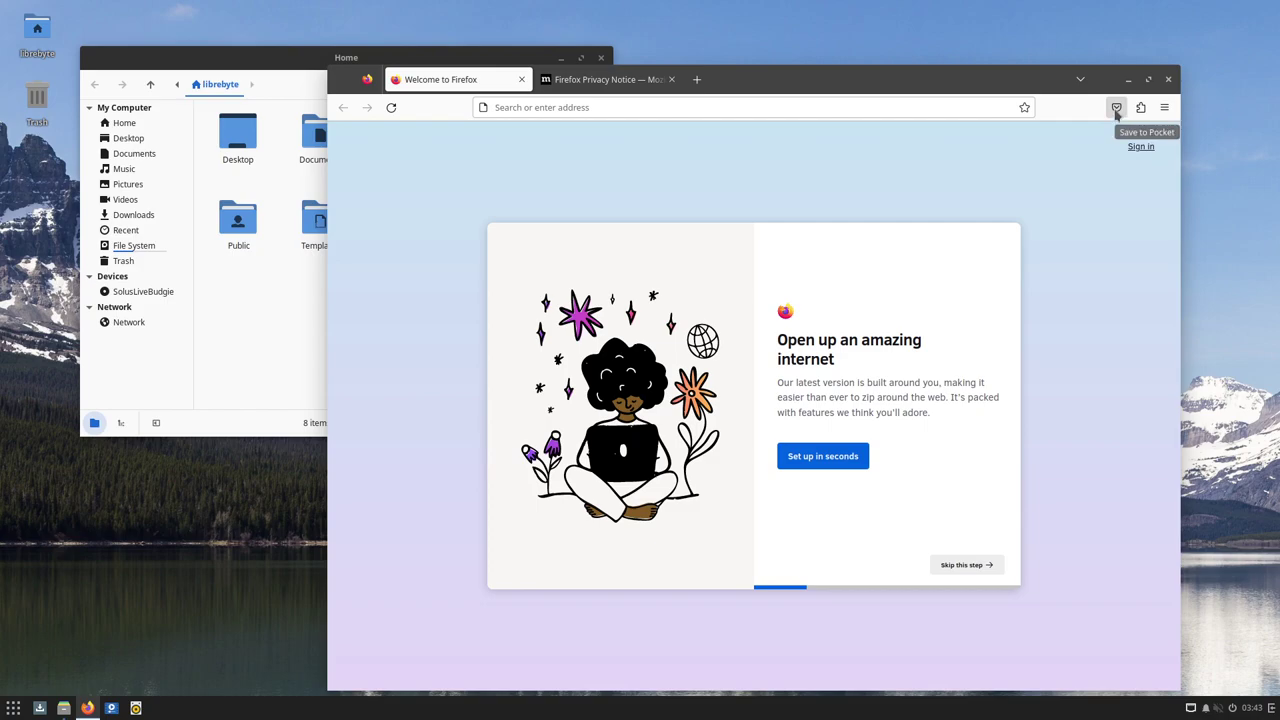
{"action": "left_click_drag", "start_coordinate": [943, 83], "coordinate": [977, 77]}
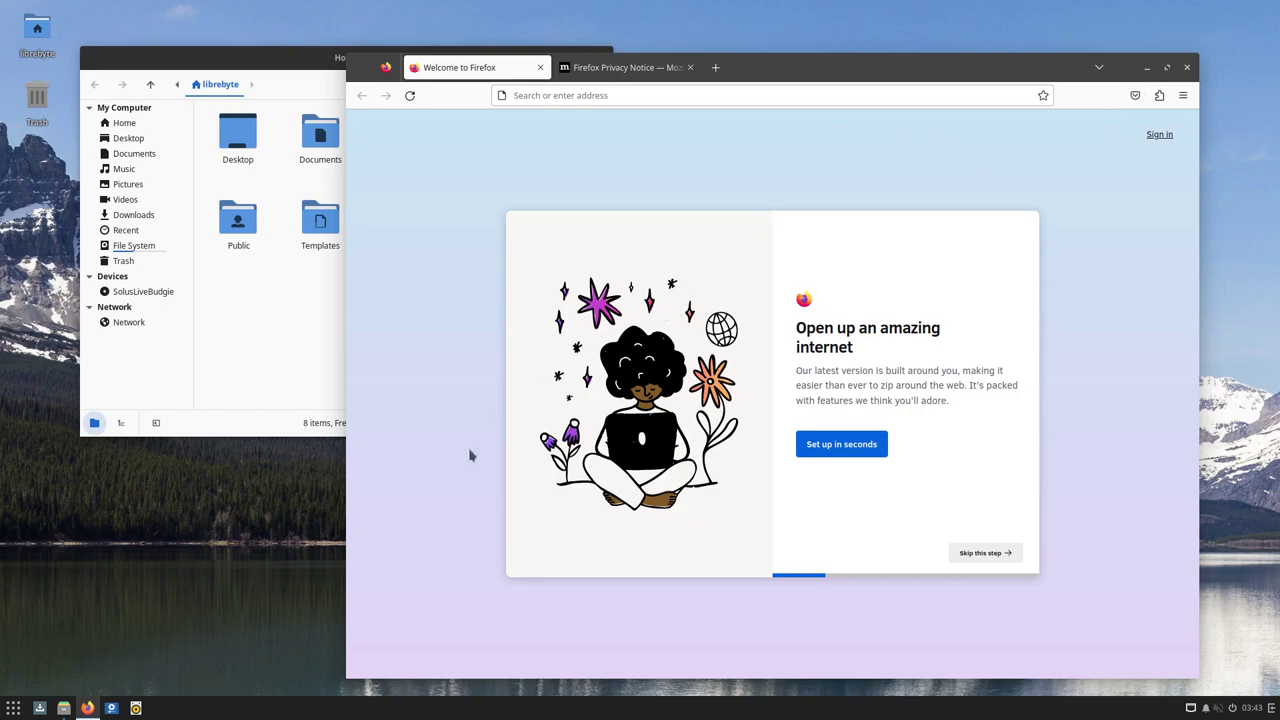
Launch Thunderbird from the Internet category, then show the Office applications in the menu
{"action": "left_click", "coordinate": [13, 708]}
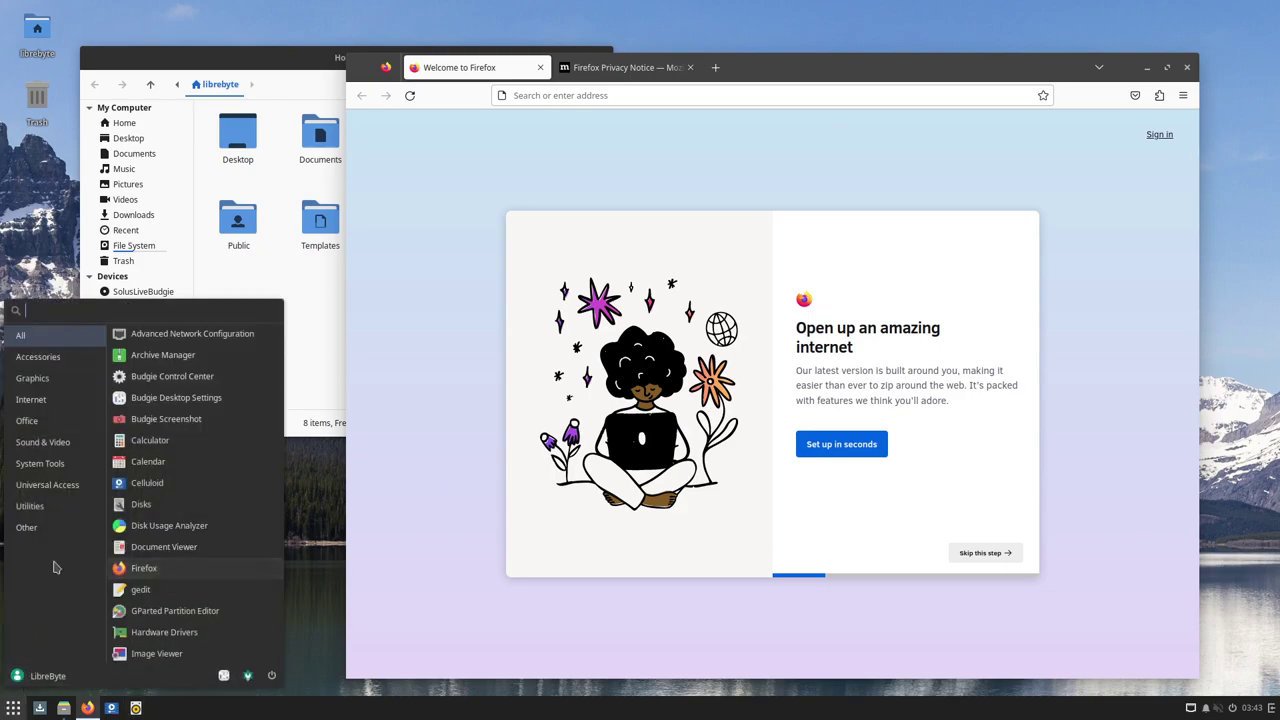
{"action": "left_click", "coordinate": [48, 401]}
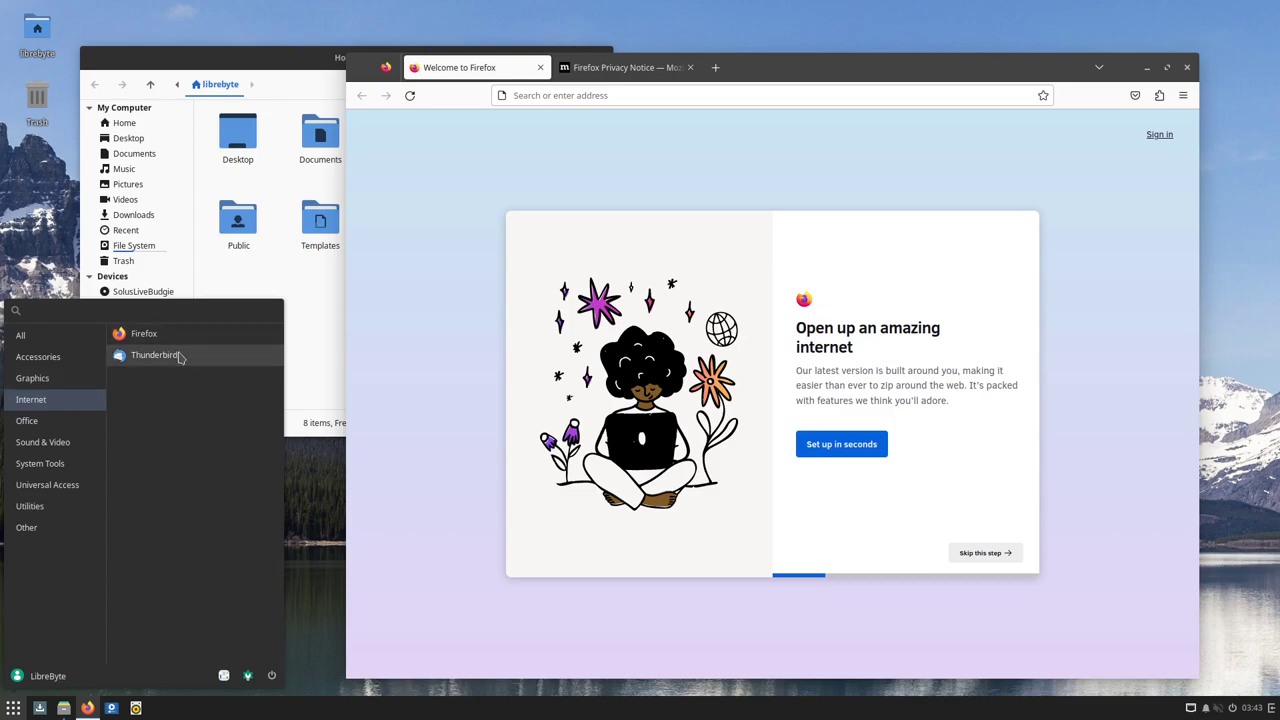
{"action": "left_click", "coordinate": [321, 404]}
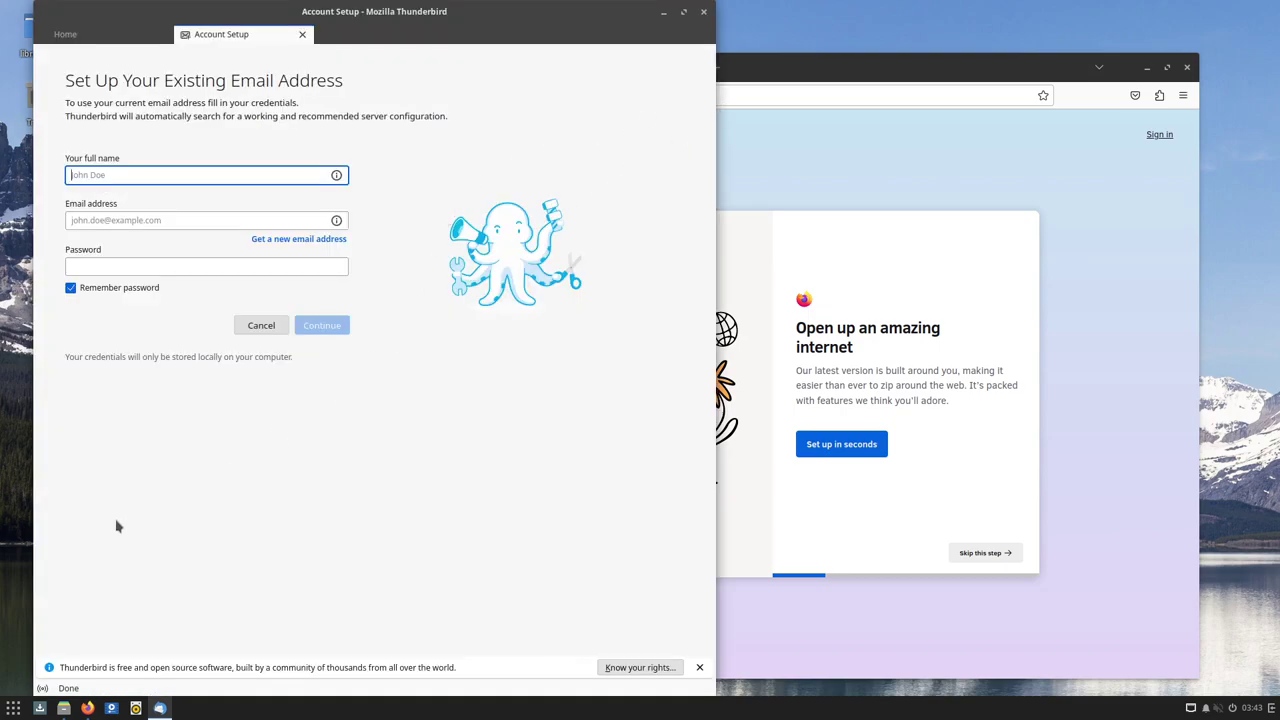
{"action": "left_click", "coordinate": [13, 708]}
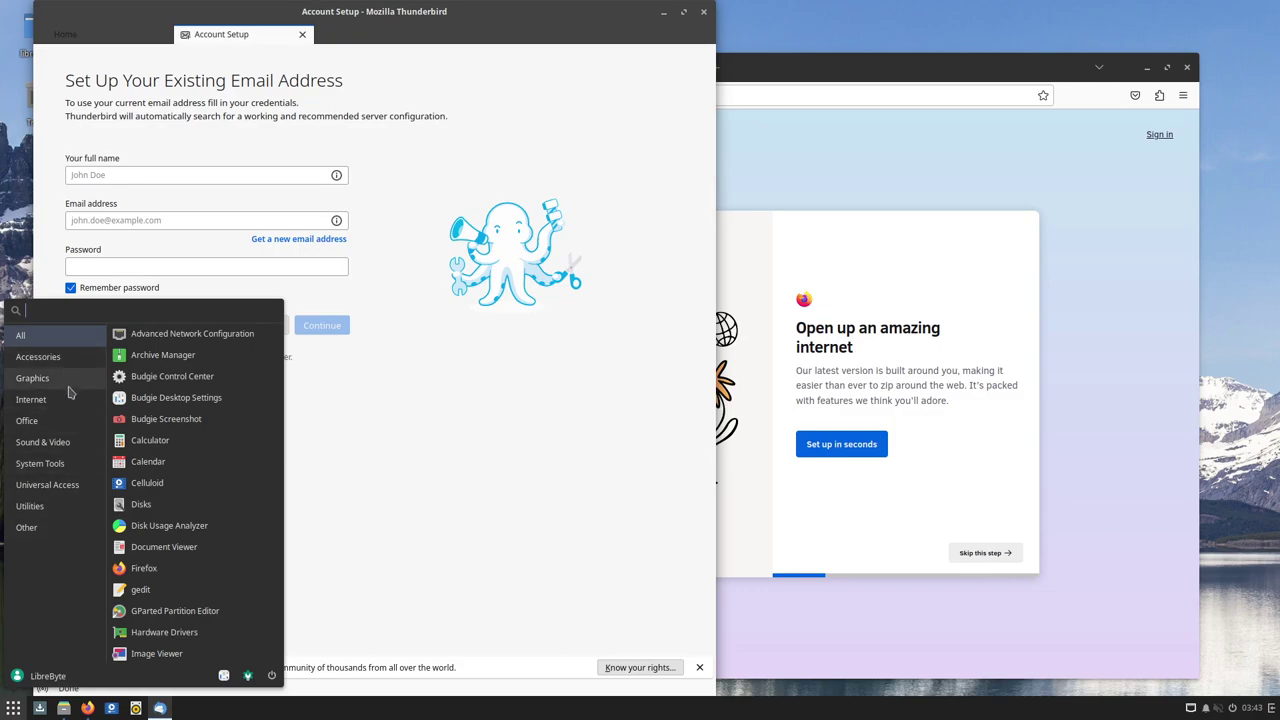
{"action": "left_click", "coordinate": [67, 428]}
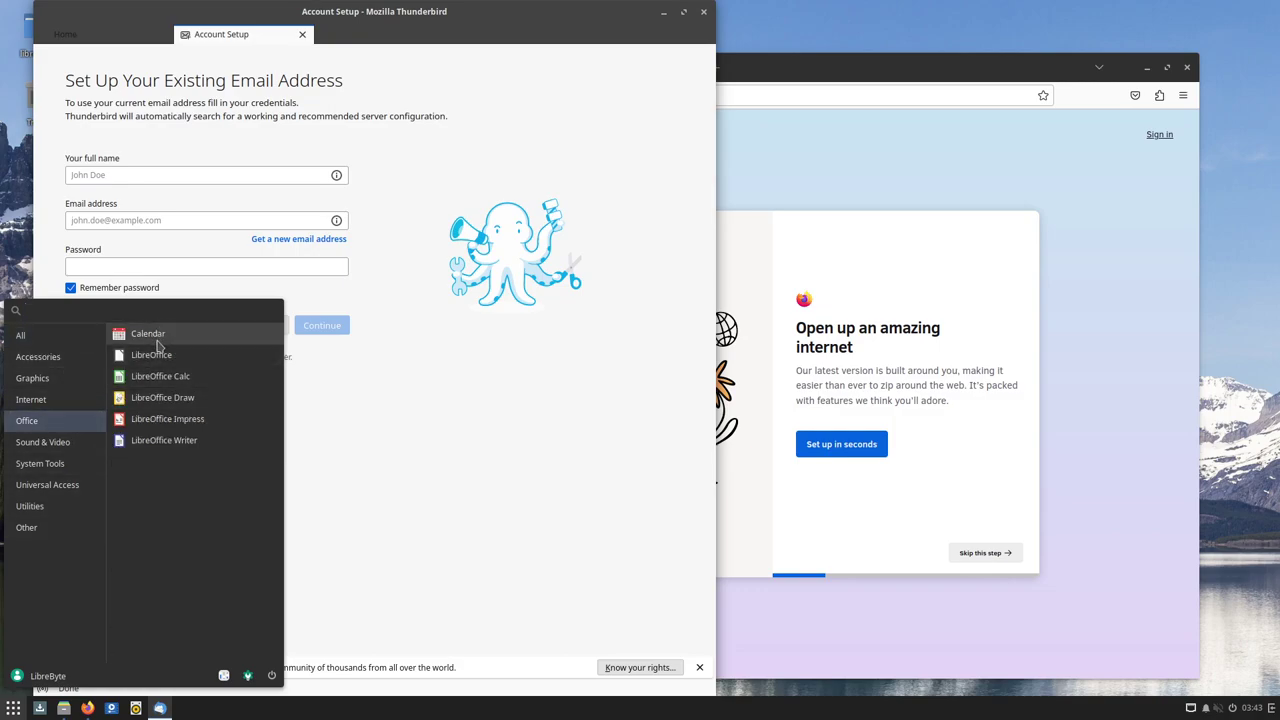
Launch Calendar from Office and place it, unmaximized, to the right of Thunderbird
{"action": "left_click", "coordinate": [346, 370]}
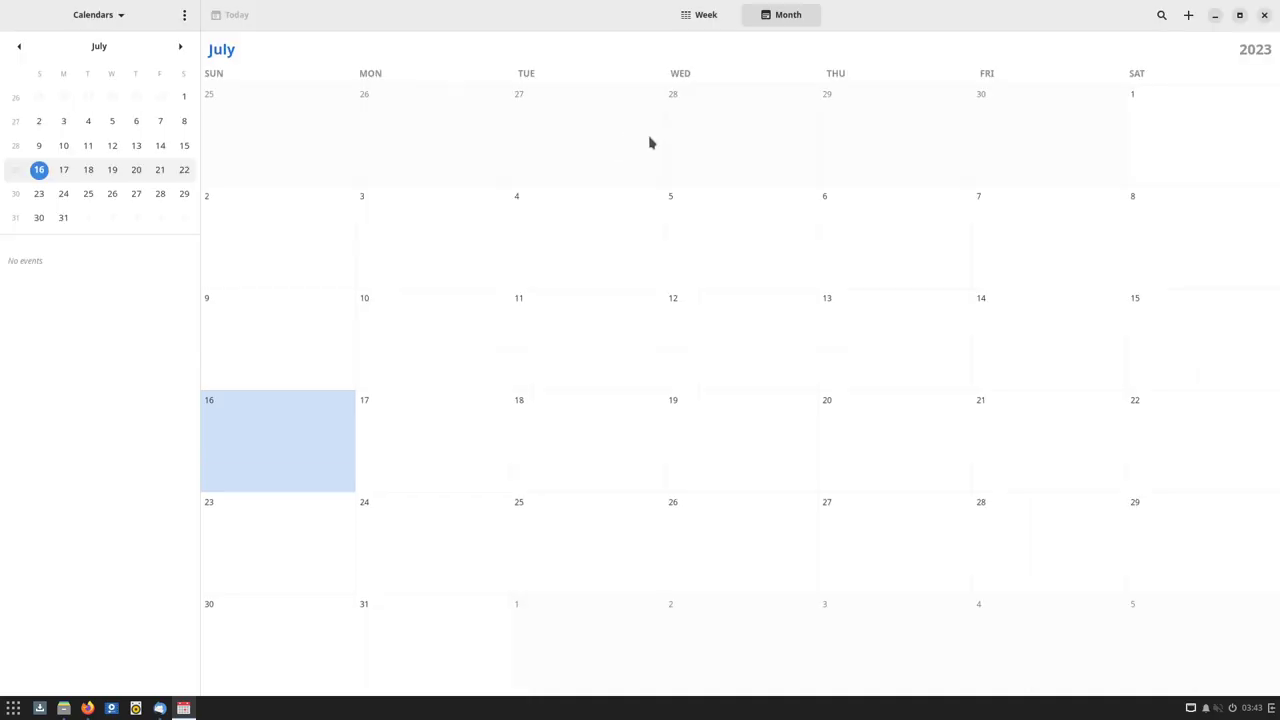
{"action": "double_click", "coordinate": [964, 14]}
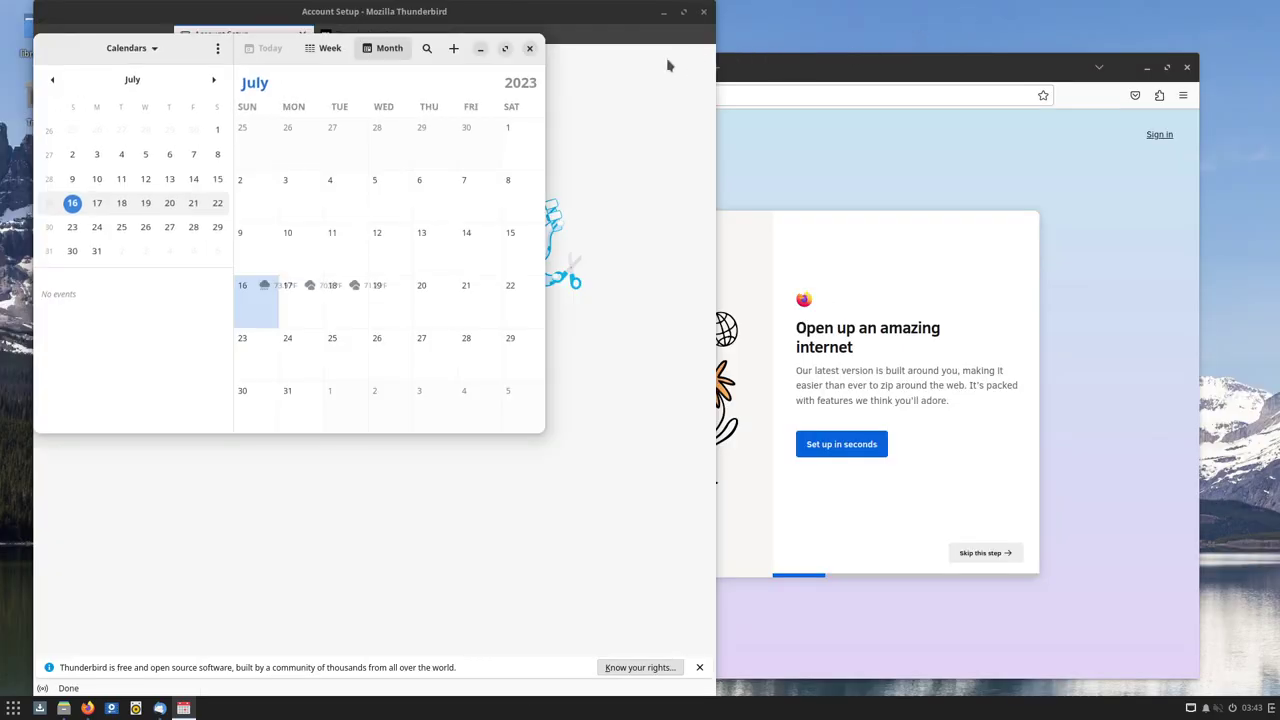
{"action": "left_click_drag", "start_coordinate": [72, 58], "coordinate": [750, 127]}
Open a new-event entry on July 16, then dismiss it without saving
{"action": "left_click", "coordinate": [941, 365]}
{"action": "left_click", "coordinate": [935, 360]}
{"action": "left_click", "coordinate": [935, 362]}
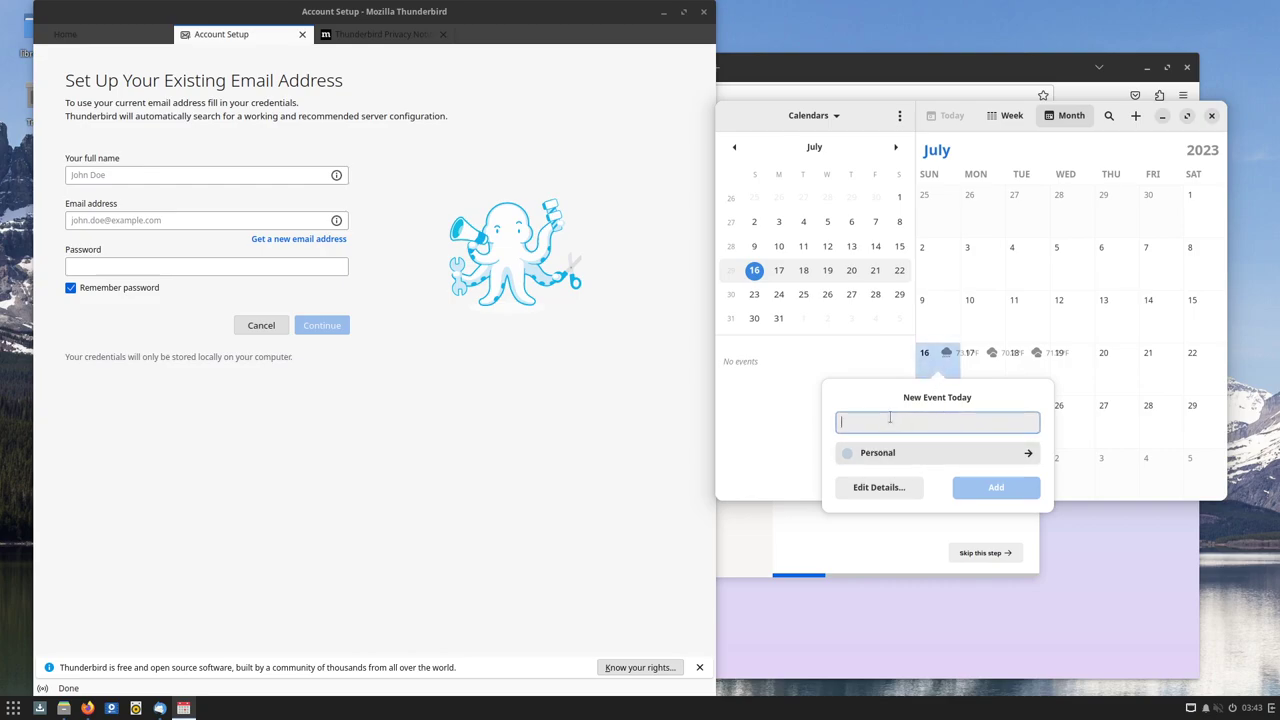
{"action": "left_click", "coordinate": [830, 103]}
Launch LibreOffice Writer from Office and dismiss the Tip of the Day and version 7.5 notice
{"action": "left_click", "coordinate": [10, 708]}
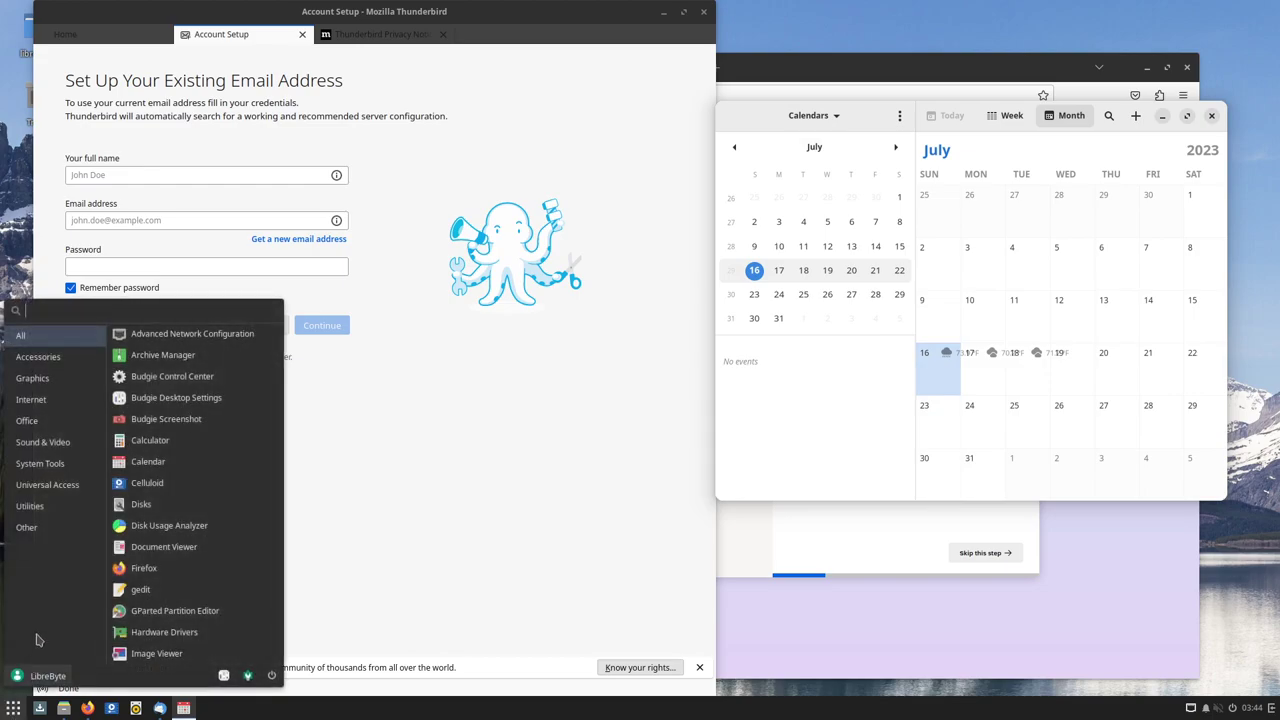
{"action": "left_click", "coordinate": [27, 420]}
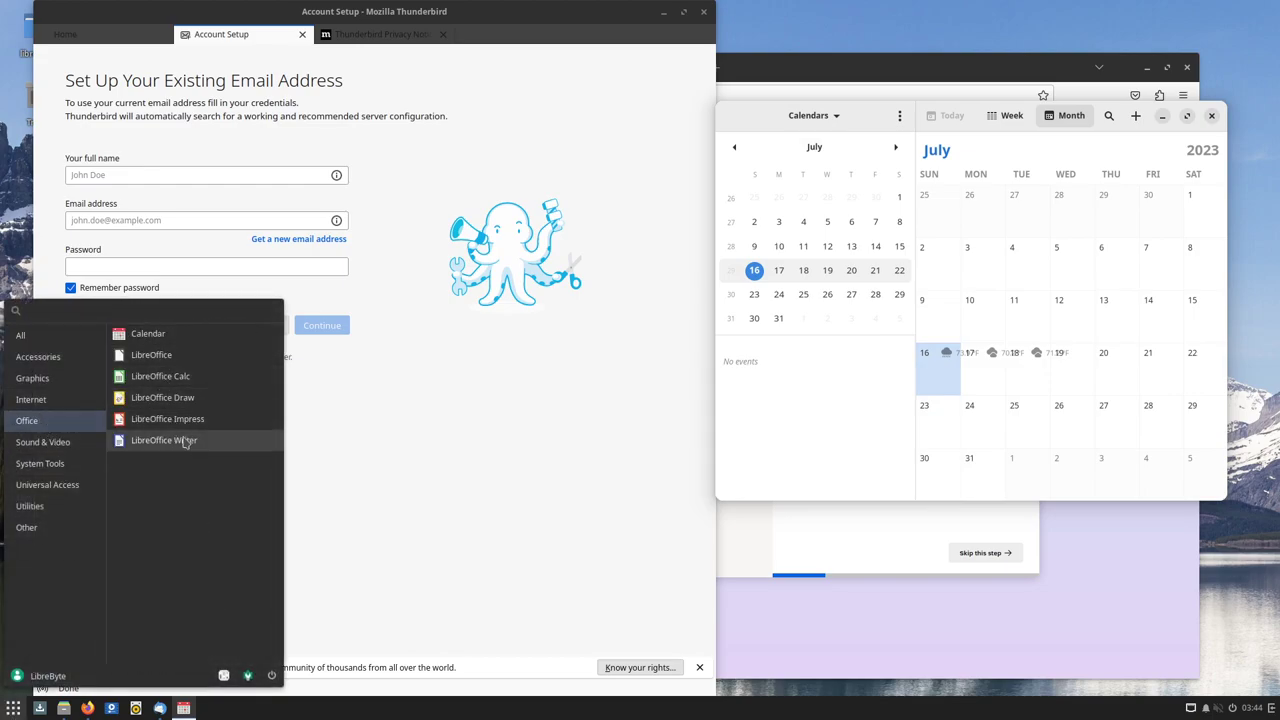
{"action": "left_click", "coordinate": [205, 447]}
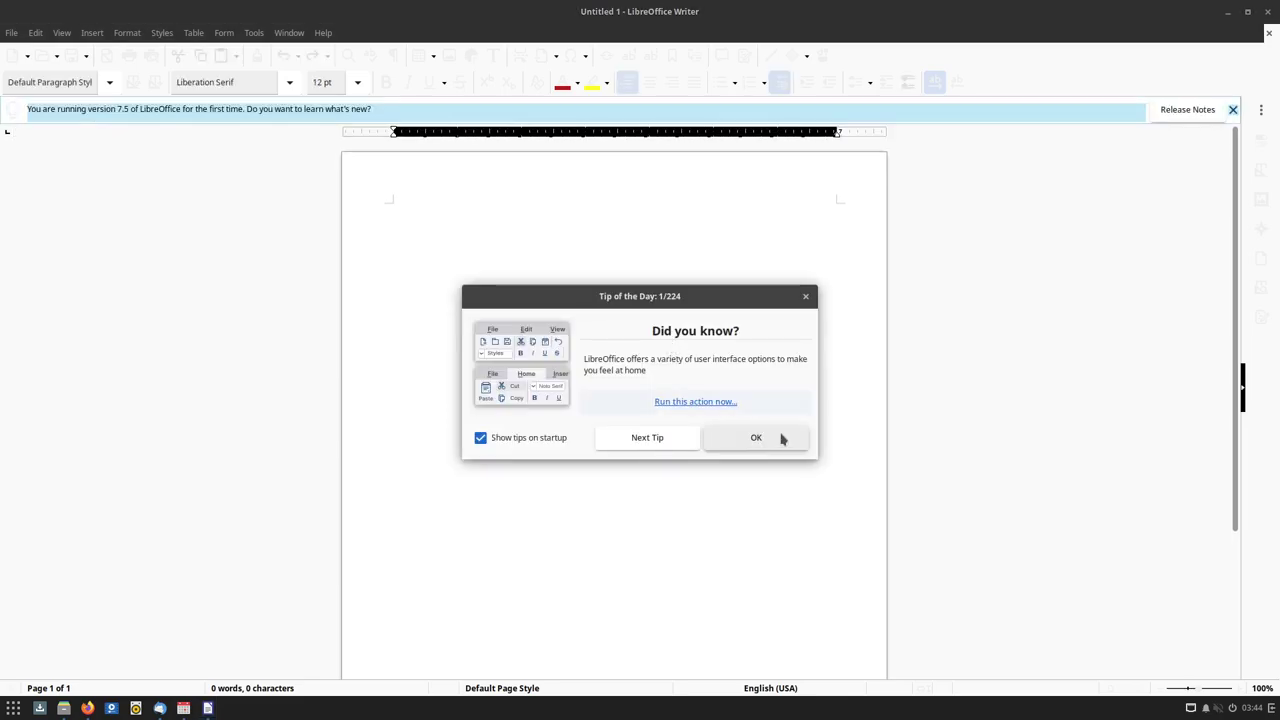
{"action": "left_click", "coordinate": [712, 440]}
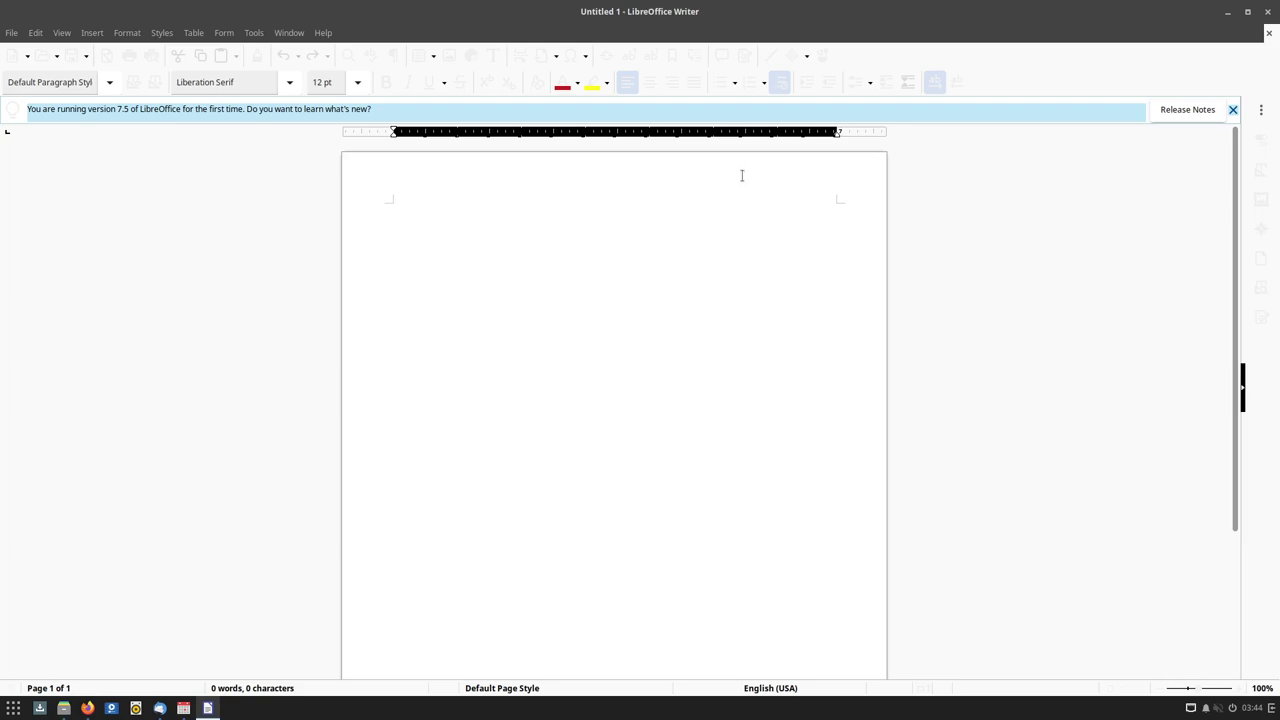
{"action": "left_click", "coordinate": [1233, 111]}
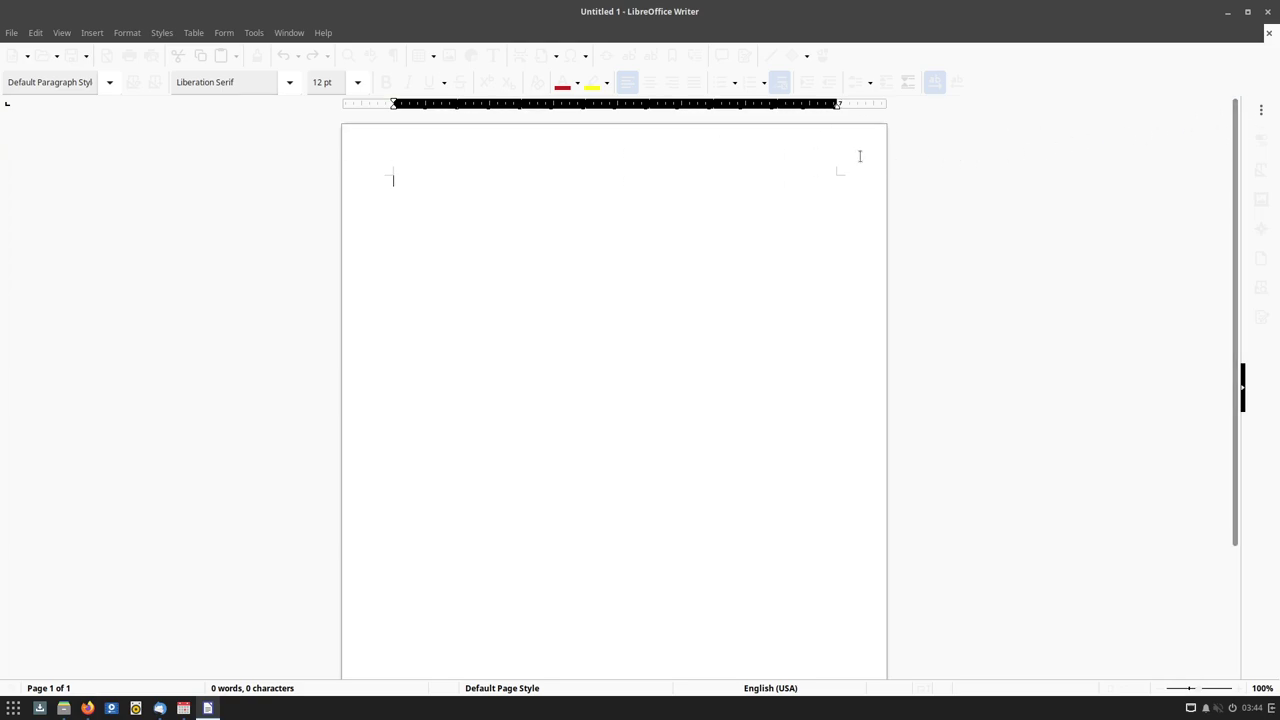
Unmaximize Writer by dragging it down-right, then show Sound & Video applications in the menu
{"action": "left_click_drag", "start_coordinate": [777, 11], "coordinate": [857, 414]}
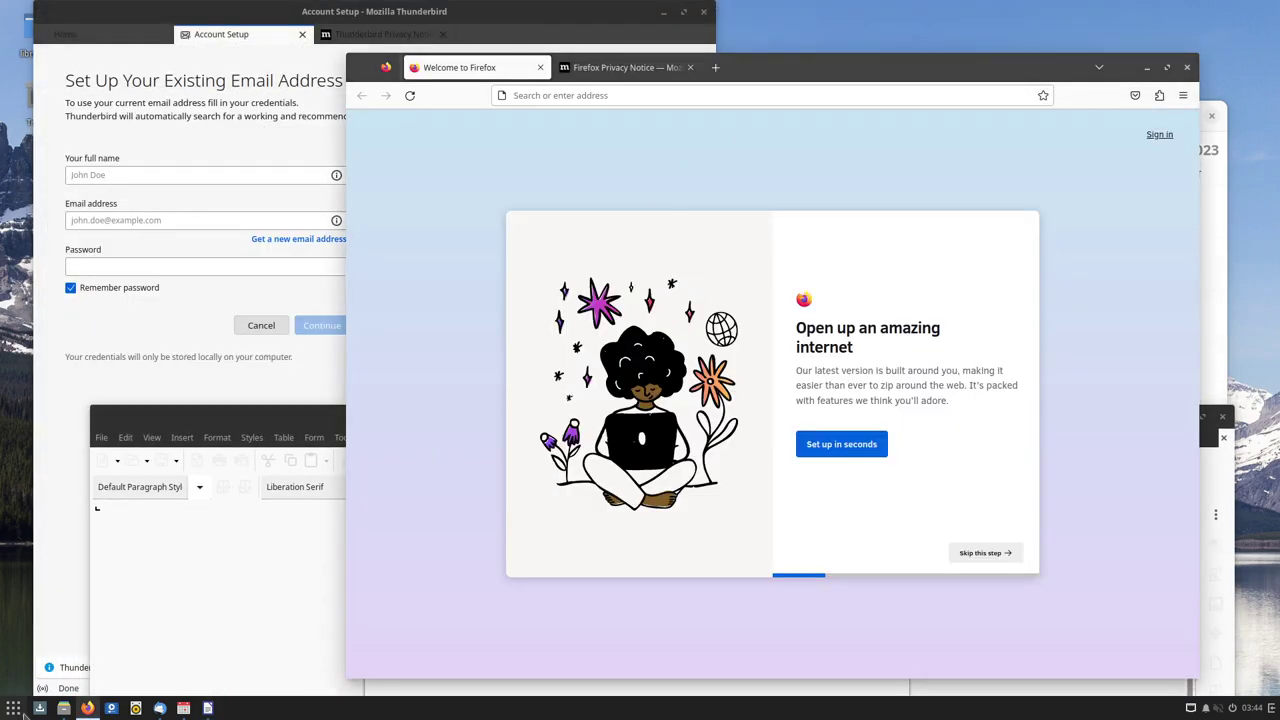
{"action": "left_click", "coordinate": [13, 708]}
{"action": "left_click", "coordinate": [62, 447]}
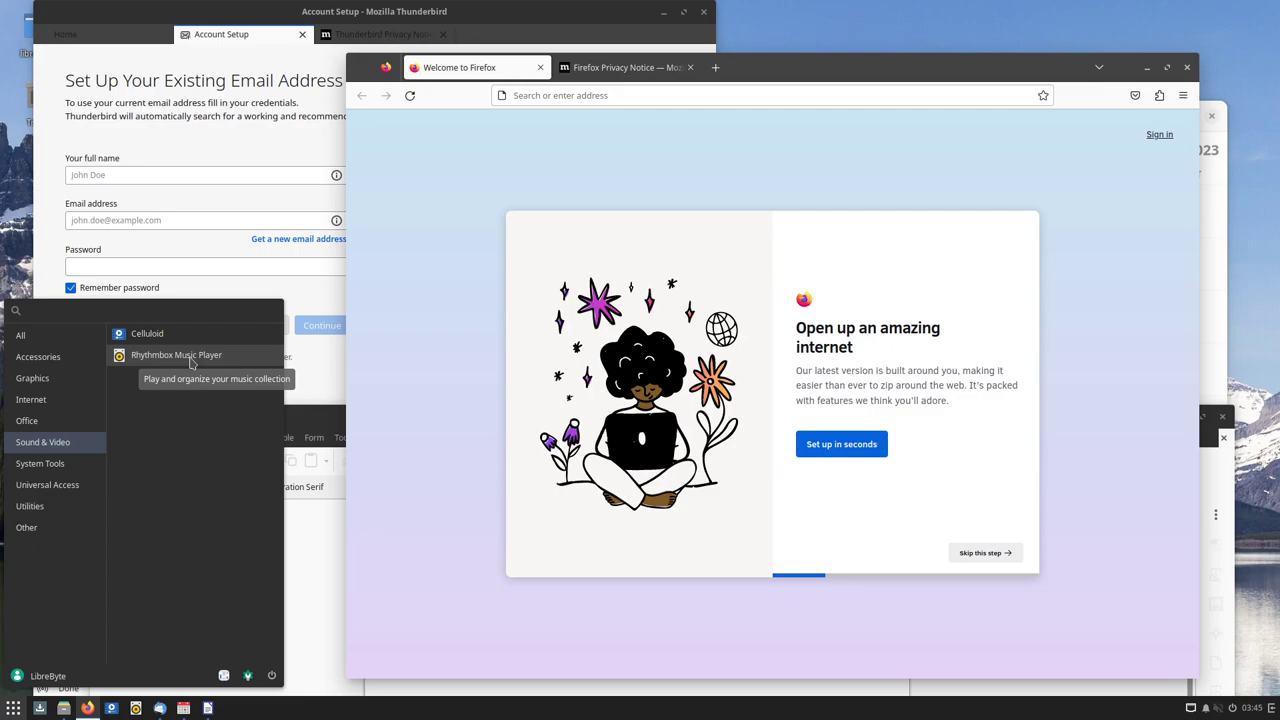
Launch Budgie Control Center from System Tools and scroll its sidebar back to Network
{"action": "left_click", "coordinate": [40, 463]}
{"action": "left_click", "coordinate": [200, 331]}
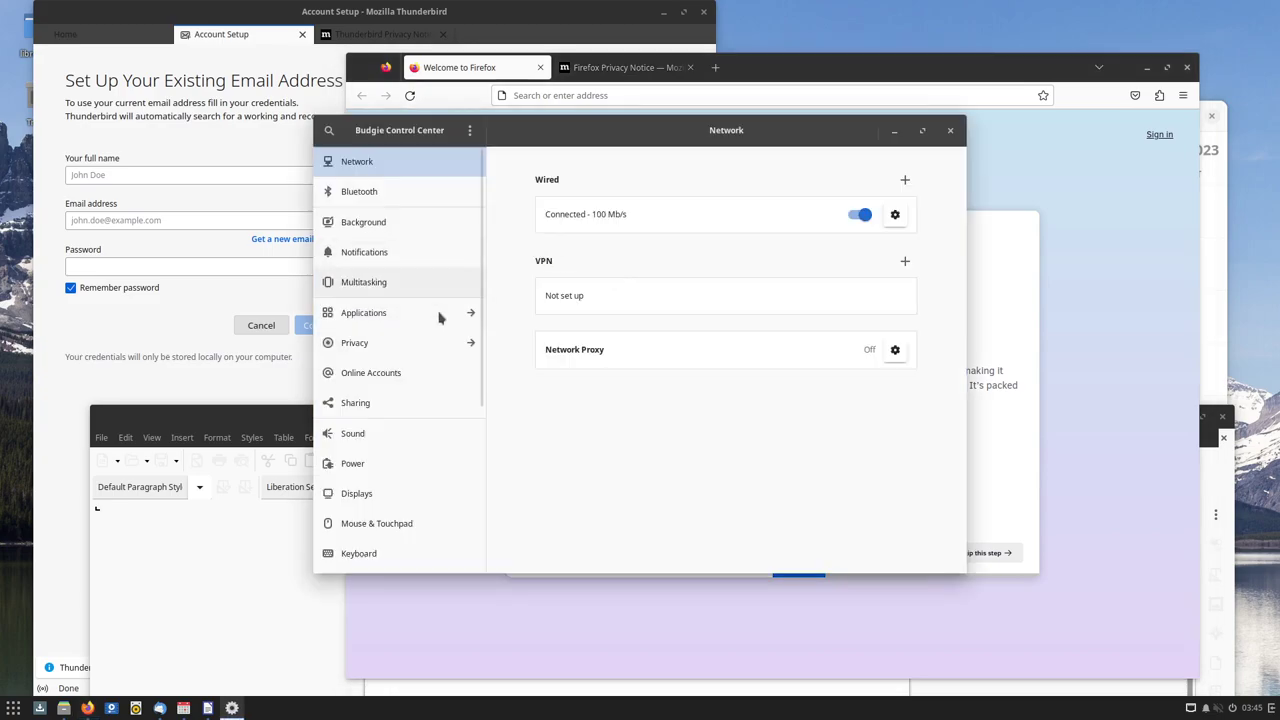
{"action": "scroll", "coordinate": [463, 325], "scroll_direction": "down", "scroll_amount": 1}
{"action": "scroll", "coordinate": [461, 324], "scroll_direction": "down", "scroll_amount": 5}
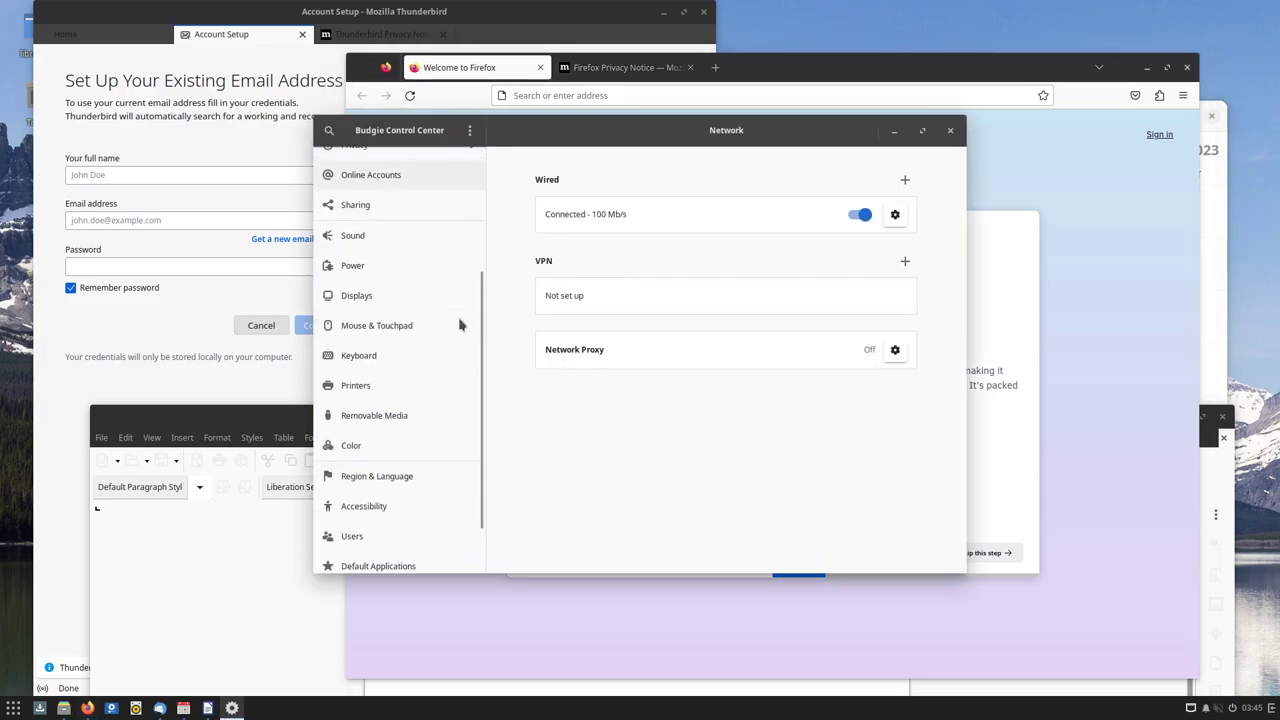
{"action": "scroll", "coordinate": [460, 323], "scroll_direction": "up", "scroll_amount": 6}
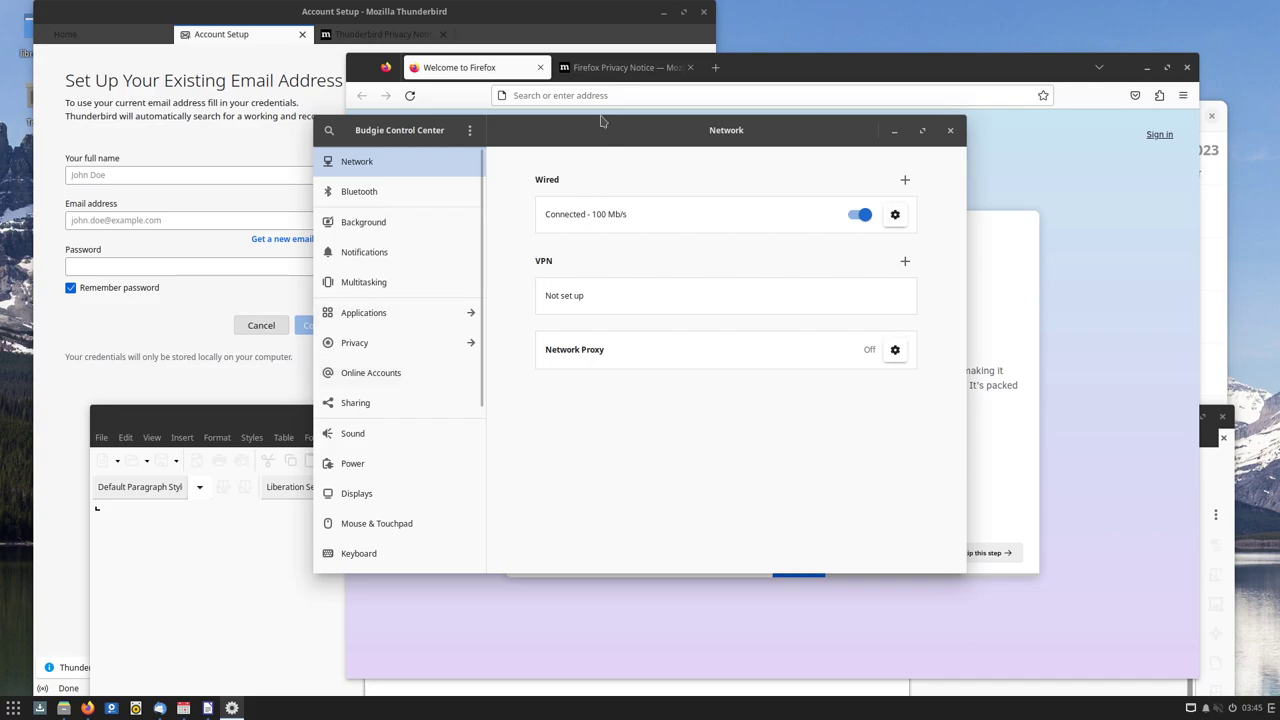
Reposition the Control Center window further down and to the left
{"action": "left_click_drag", "start_coordinate": [603, 126], "coordinate": [716, 160]}
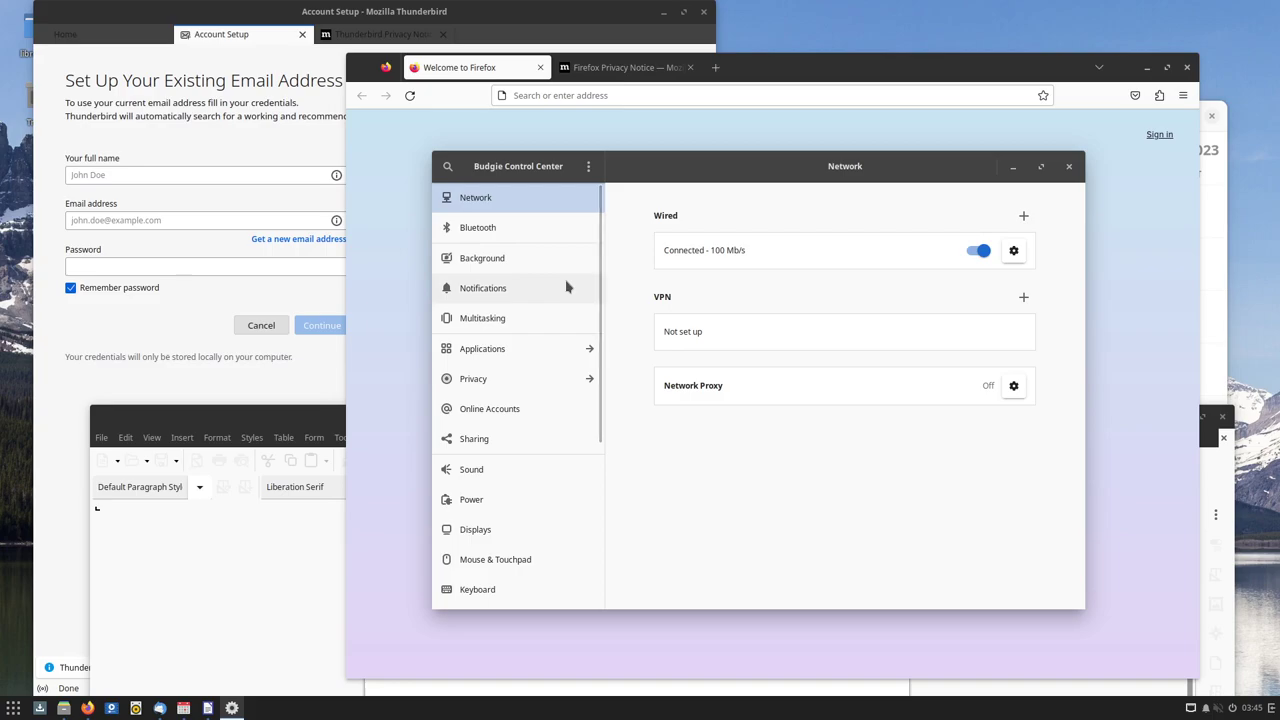
{"action": "scroll", "coordinate": [566, 287], "scroll_direction": "down", "scroll_amount": 5}
{"action": "scroll", "coordinate": [569, 283], "scroll_direction": "up", "scroll_amount": 5}
{"action": "scroll", "coordinate": [558, 352], "scroll_direction": "down", "scroll_amount": 5}
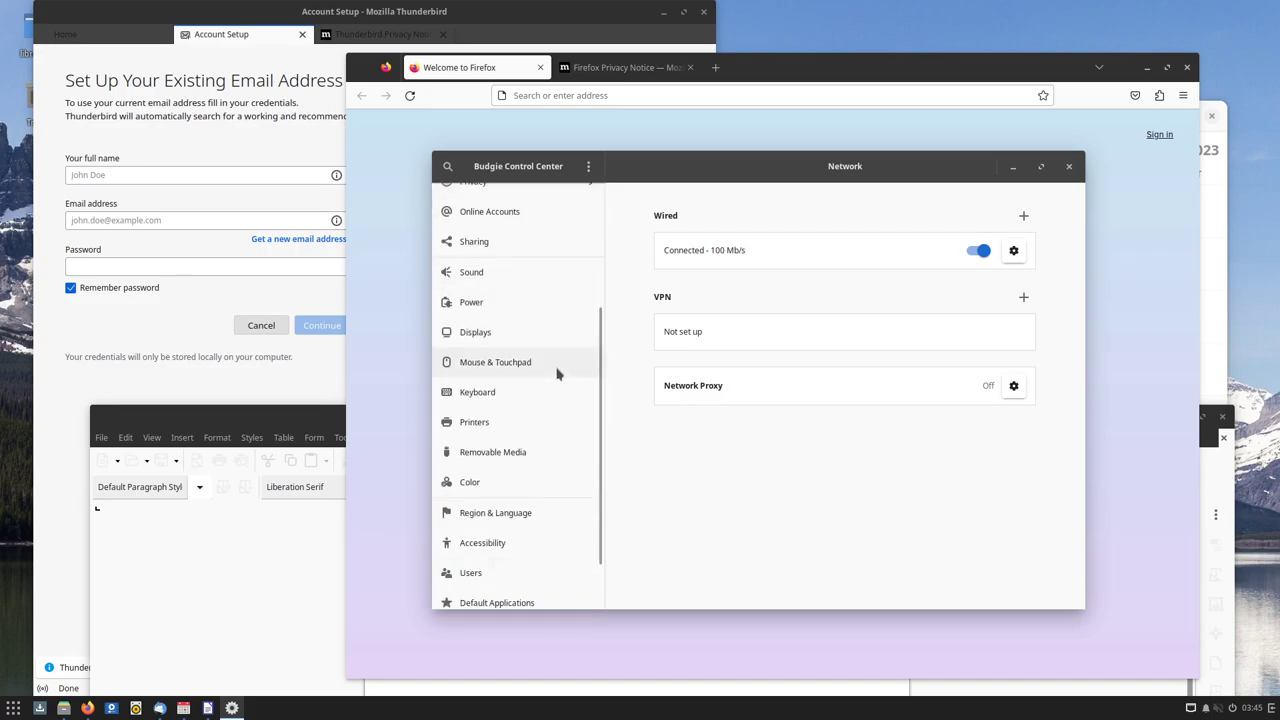
{"action": "scroll", "coordinate": [557, 369], "scroll_direction": "up", "scroll_amount": 5}
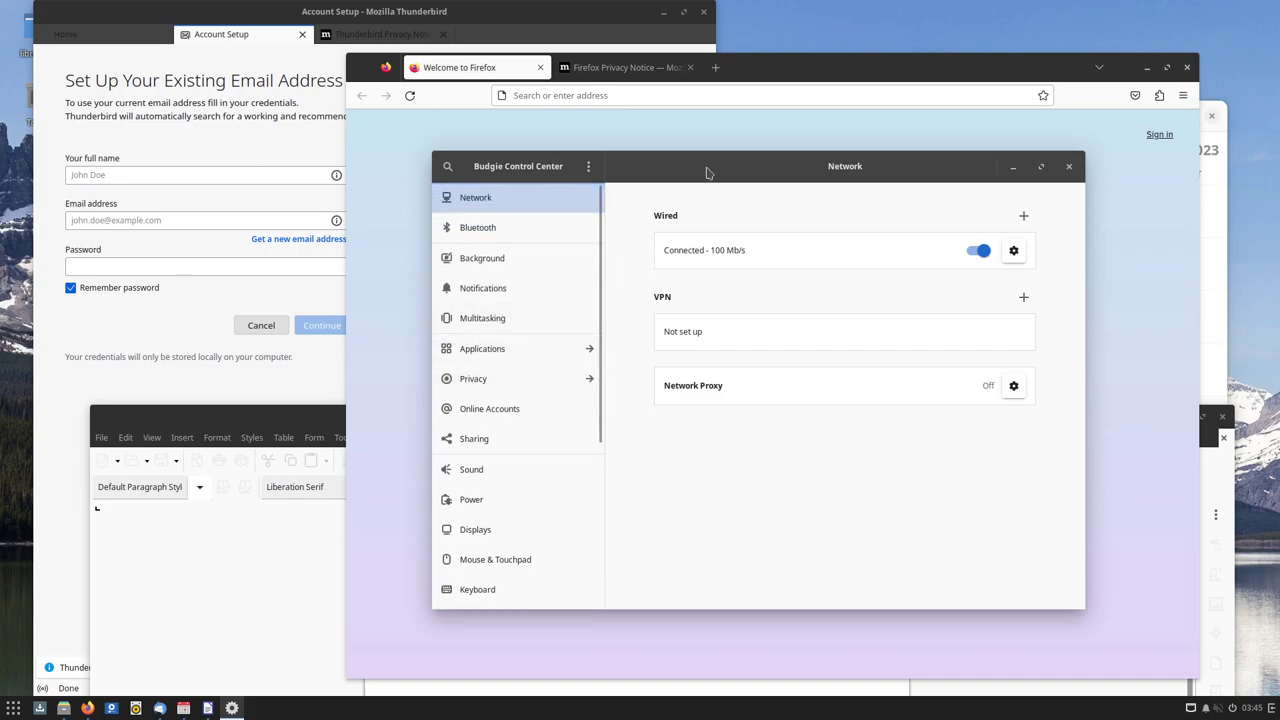
{"action": "left_click_drag", "start_coordinate": [570, 348], "coordinate": [497, 494]}
Launch Budgie Desktop Settings and check the widget and icon theme lists, keeping Materia
{"action": "left_click", "coordinate": [13, 707]}
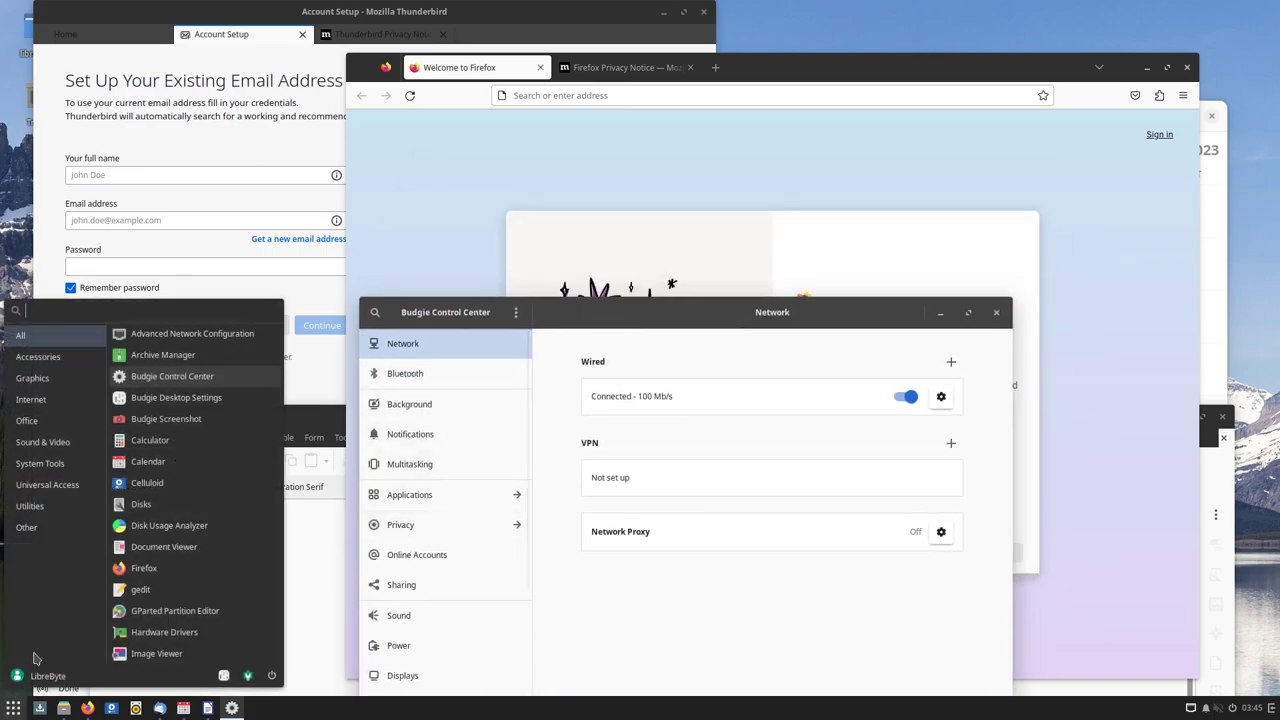
{"action": "left_click", "coordinate": [40, 463]}
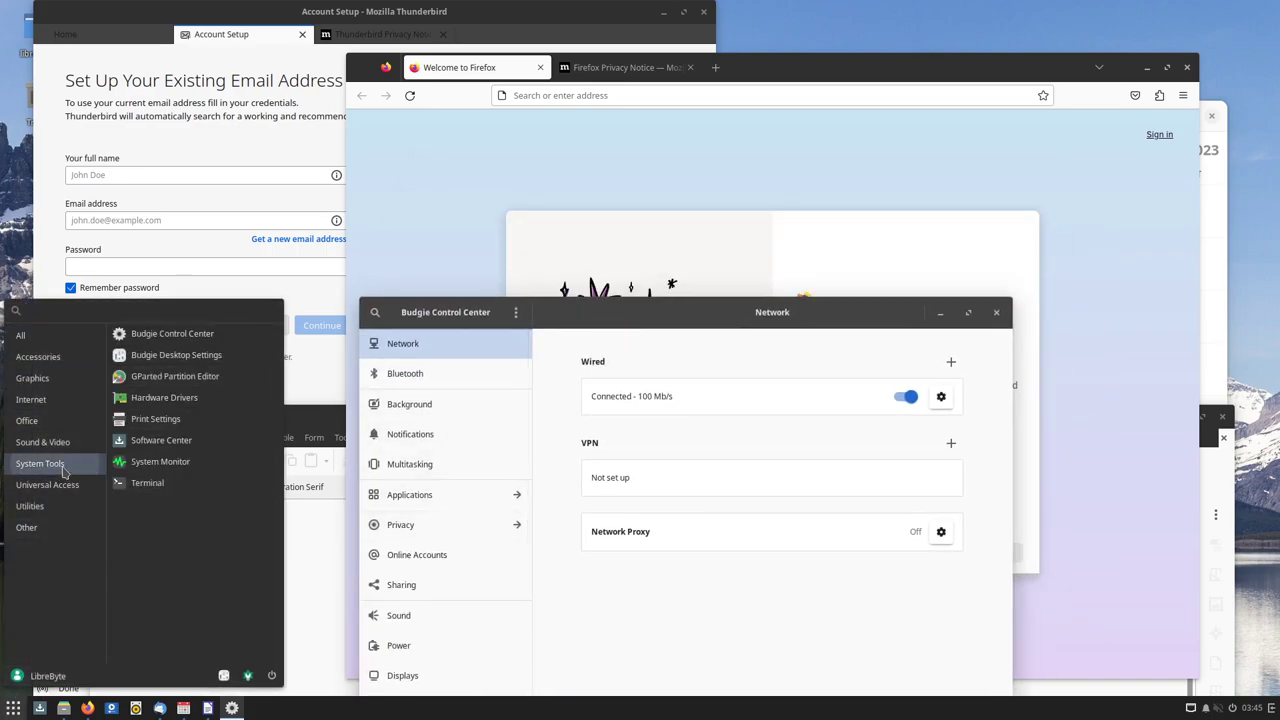
{"action": "left_click", "coordinate": [175, 355]}
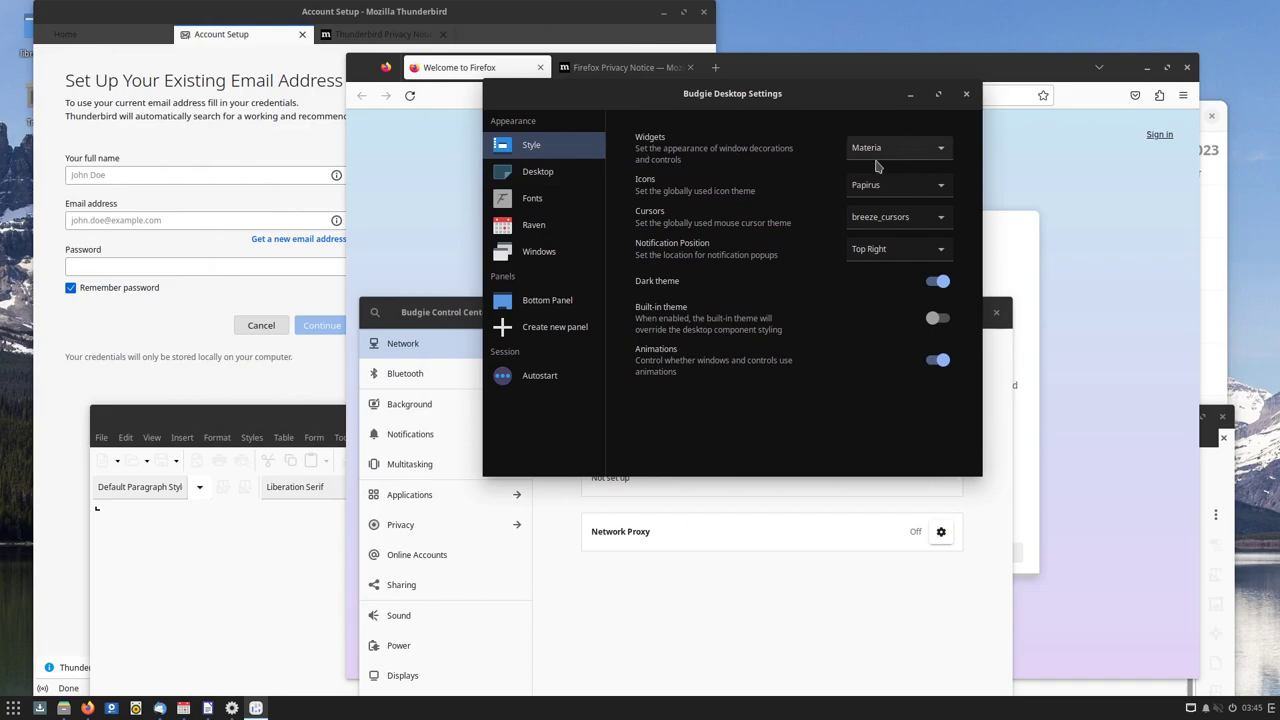
{"action": "left_click", "coordinate": [887, 151]}
{"action": "left_click", "coordinate": [887, 151]}
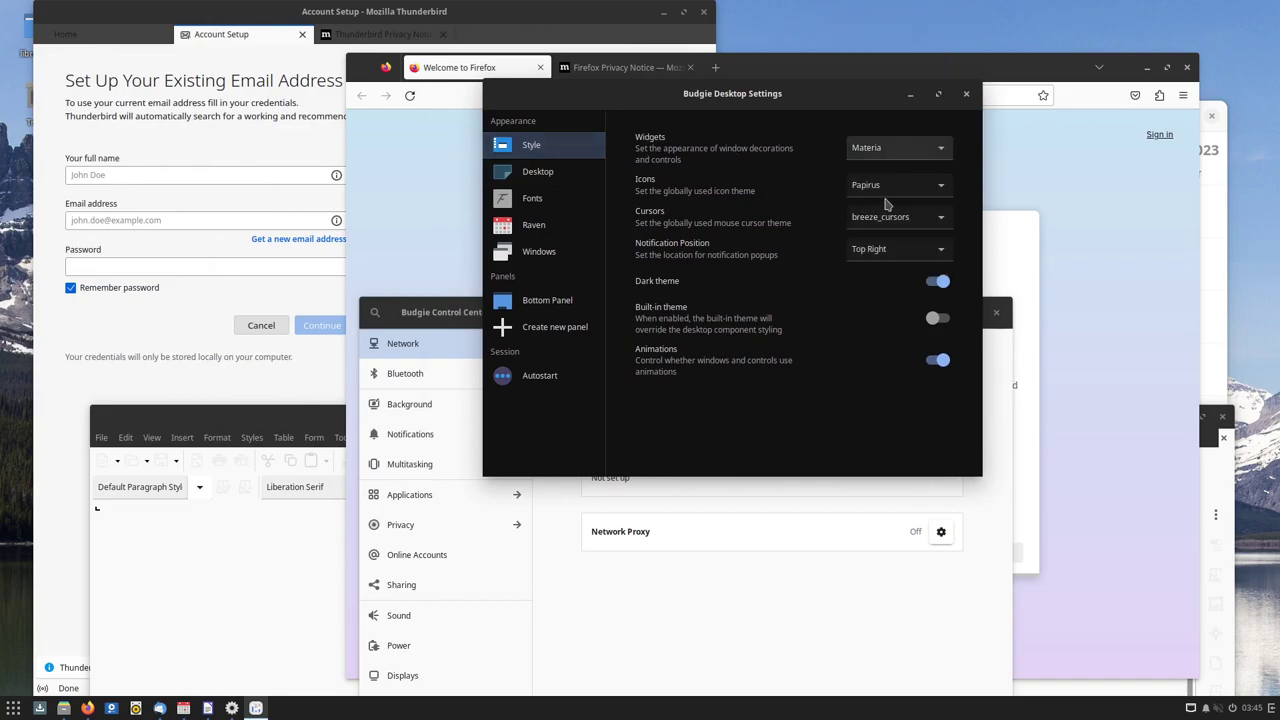
{"action": "left_click", "coordinate": [894, 190]}
{"action": "left_click", "coordinate": [762, 204]}
Browse the Desktop, Fonts, Raven and Windows pages, then move the window right
{"action": "left_click", "coordinate": [545, 172]}
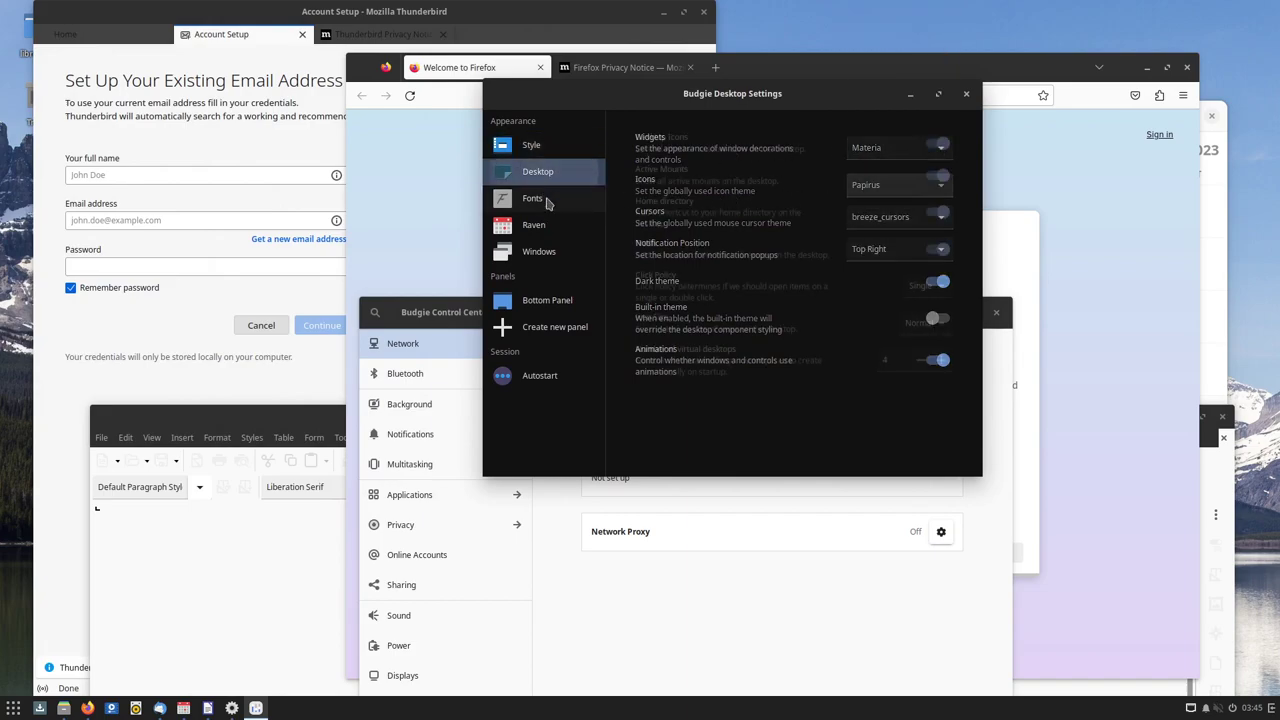
{"action": "left_click", "coordinate": [531, 199]}
{"action": "left_click", "coordinate": [533, 225]}
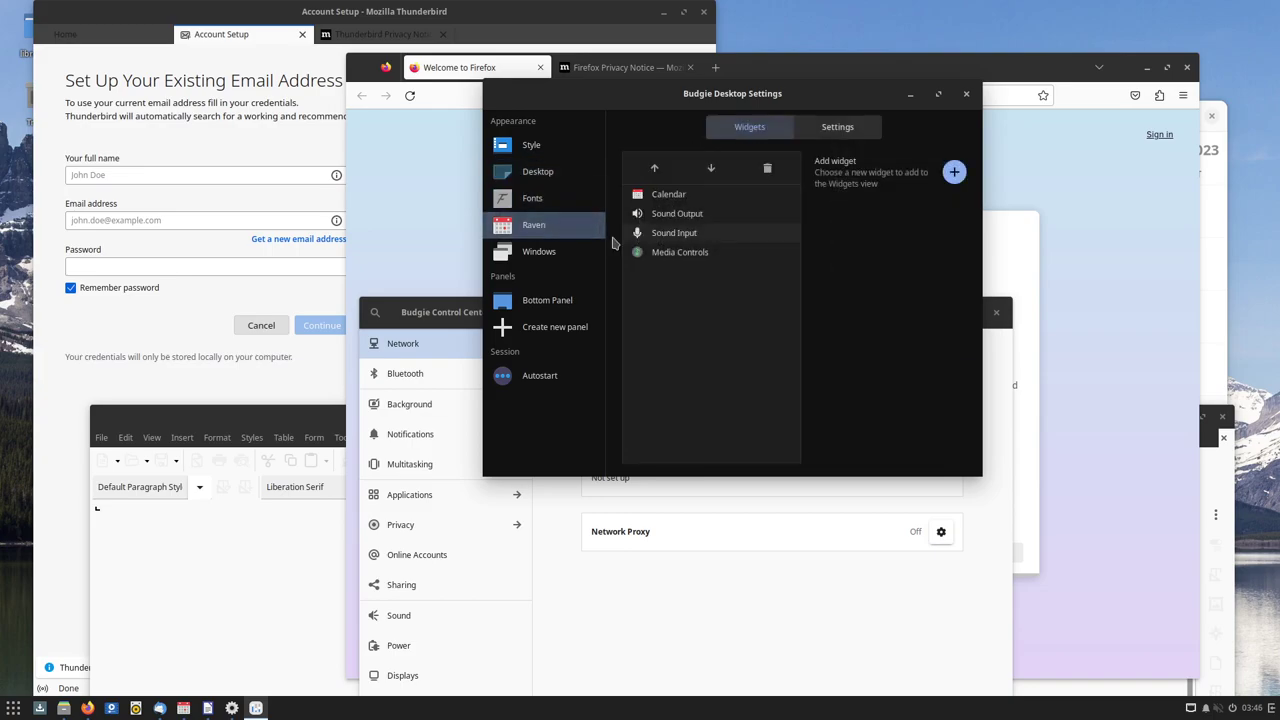
{"action": "left_click", "coordinate": [538, 251]}
{"action": "left_click", "coordinate": [543, 205]}
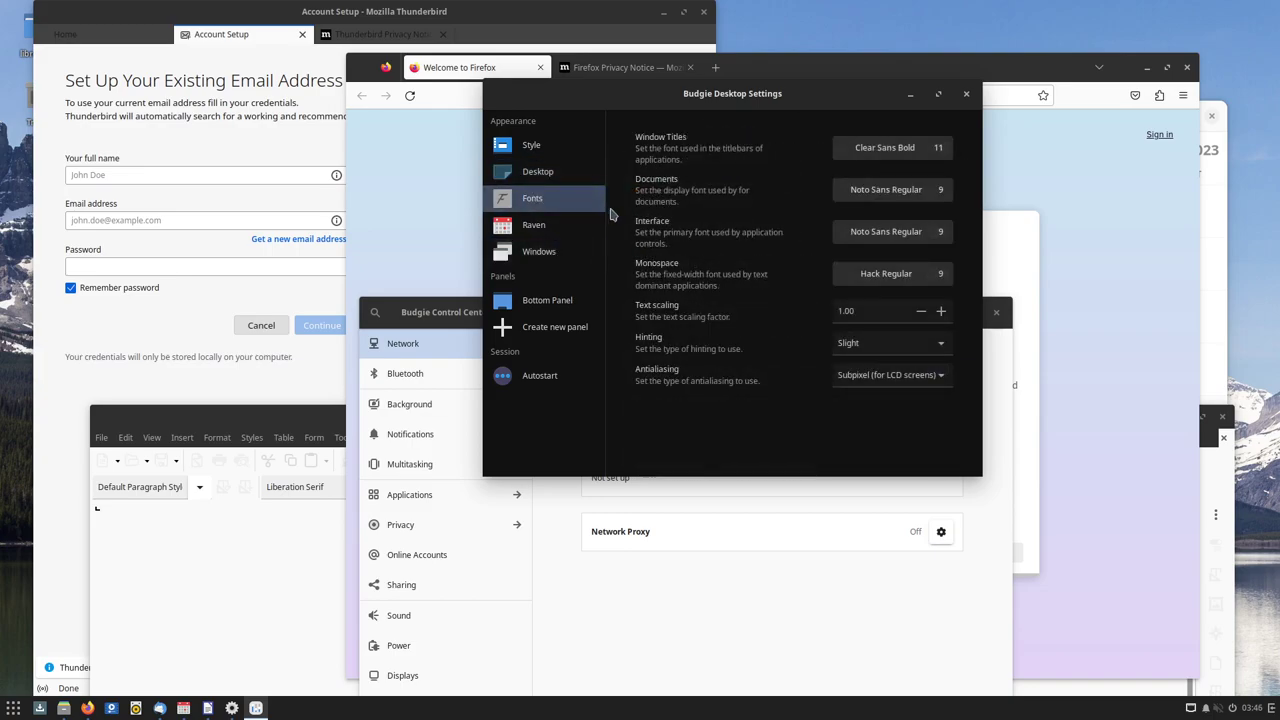
{"action": "left_click", "coordinate": [547, 232]}
{"action": "left_click", "coordinate": [548, 255]}
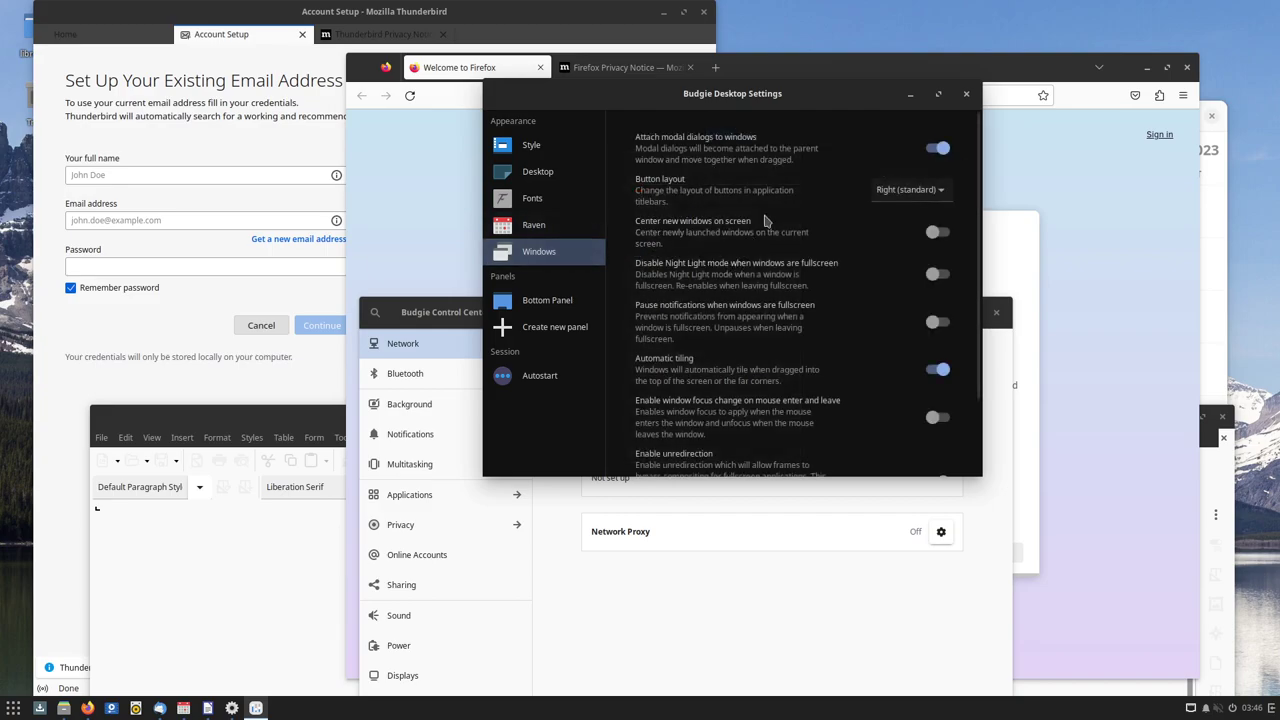
{"action": "left_click_drag", "start_coordinate": [790, 96], "coordinate": [1077, 100]}
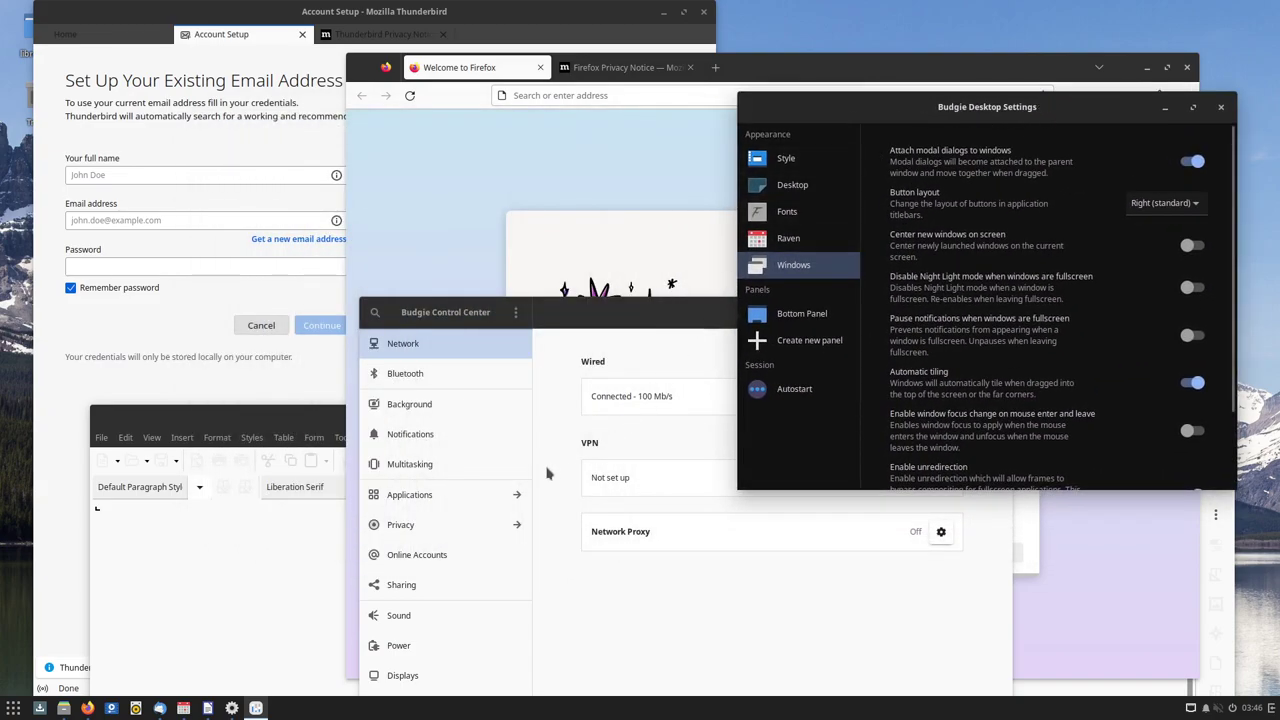
{"action": "left_click", "coordinate": [14, 708]}
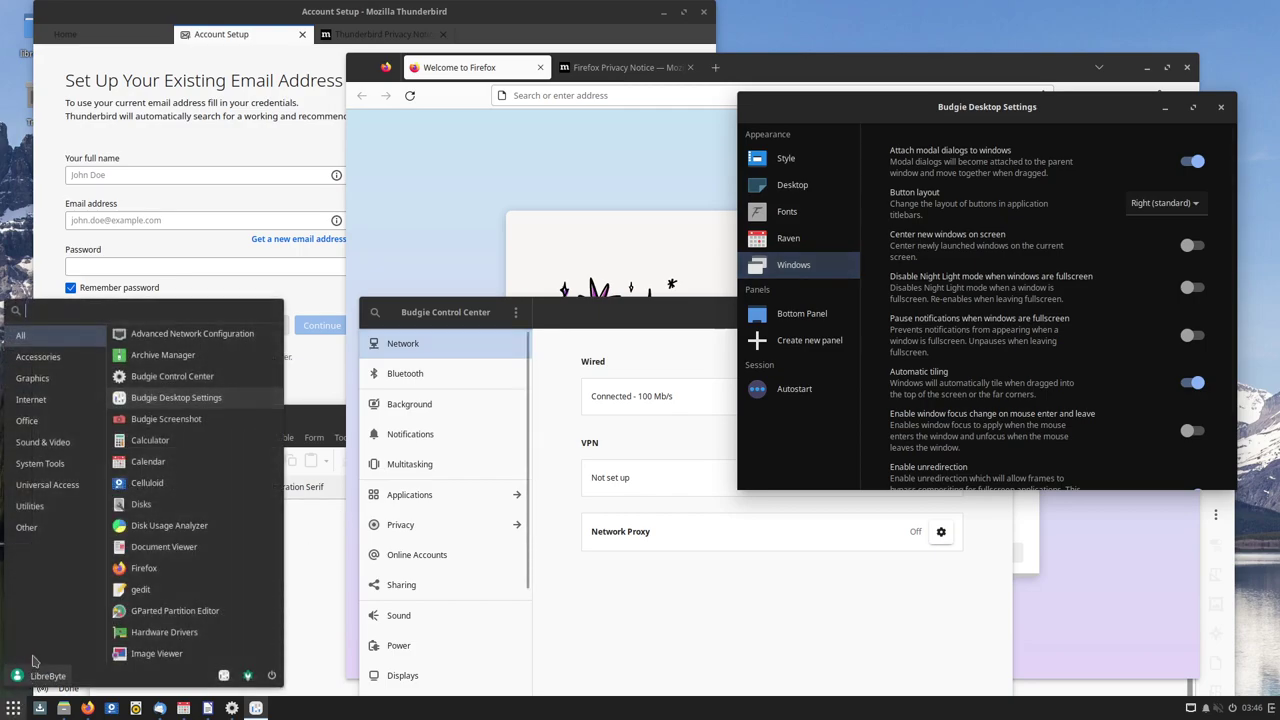
Launch Software Center from System Tools and shift its window left
{"action": "left_click", "coordinate": [57, 462]}
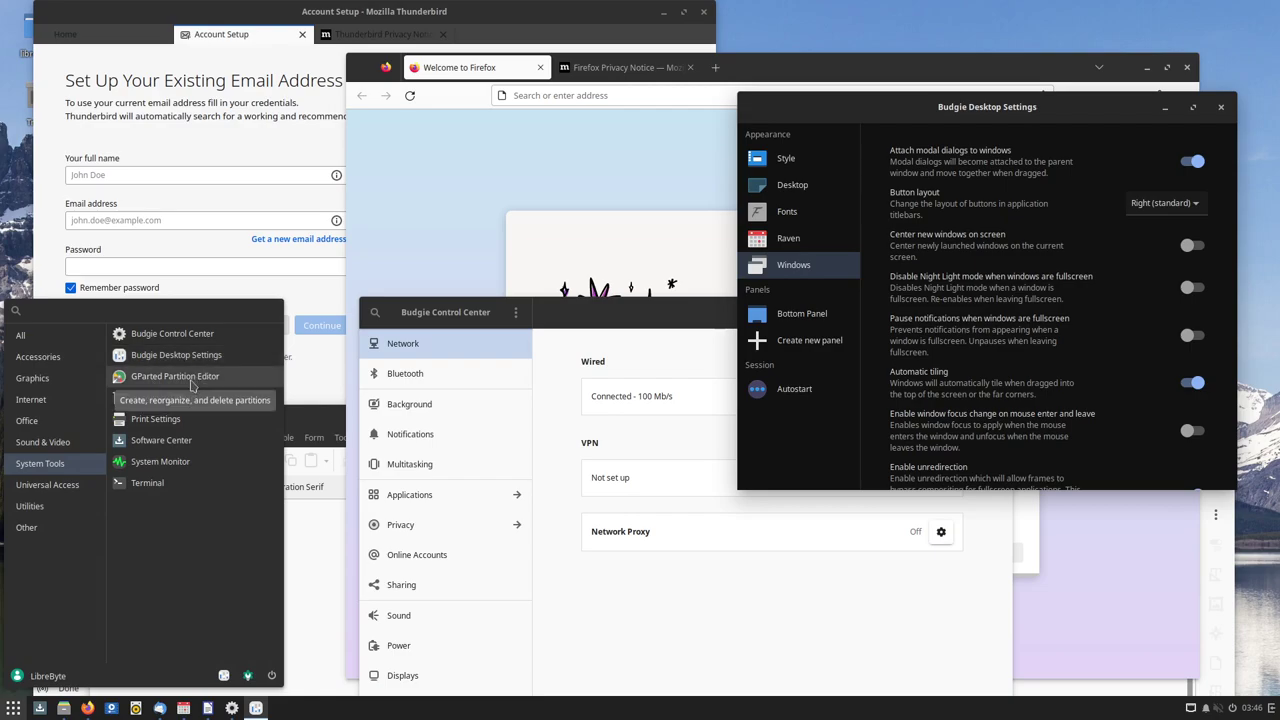
{"action": "left_click", "coordinate": [205, 452]}
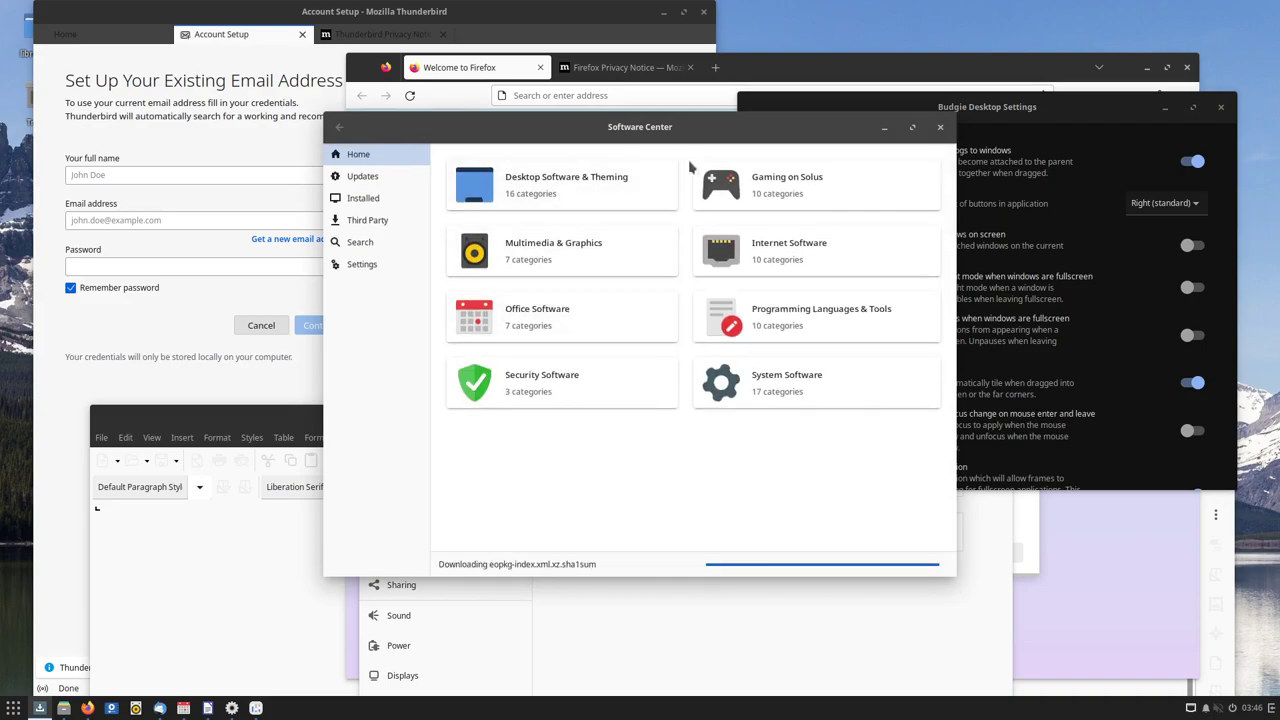
{"action": "left_click_drag", "start_coordinate": [719, 161], "coordinate": [567, 171]}
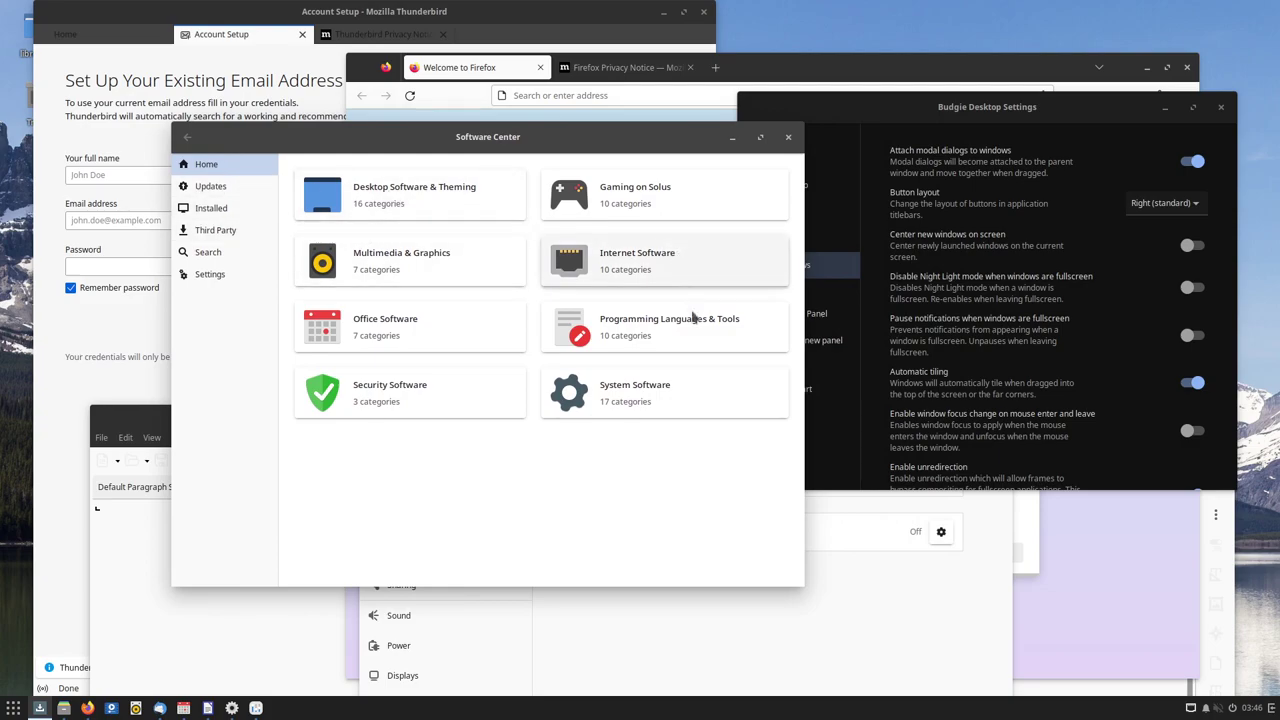
Browse the Installed, Updates and Home pages, ending on the Installed packages list
{"action": "left_click", "coordinate": [228, 210]}
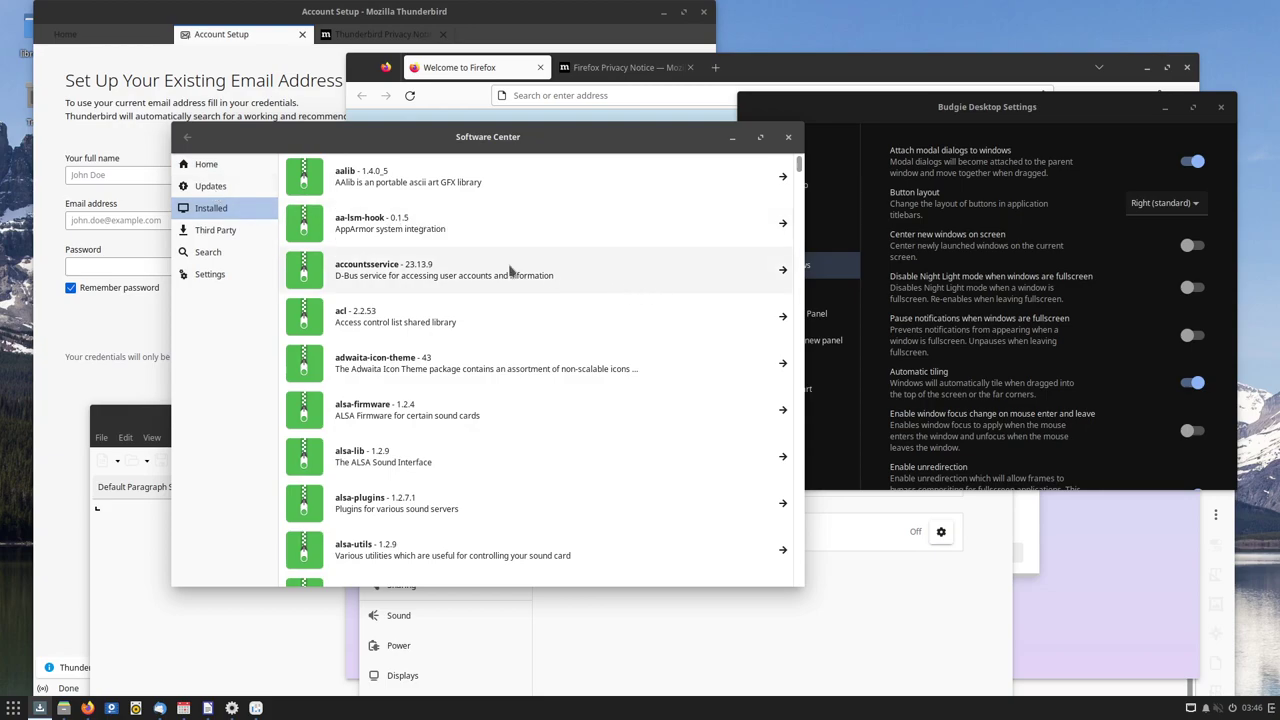
{"action": "left_click", "coordinate": [228, 192]}
{"action": "left_click_drag", "start_coordinate": [600, 150], "coordinate": [753, 175]}
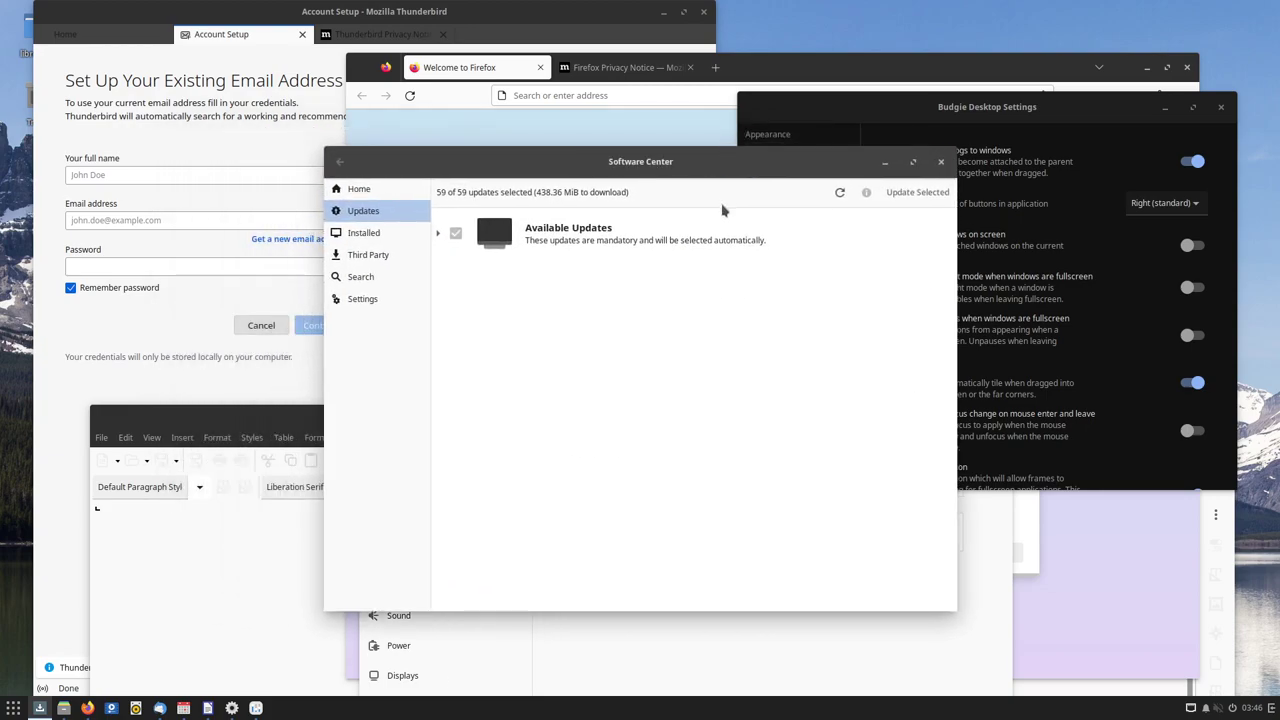
{"action": "left_click", "coordinate": [358, 189]}
{"action": "left_click", "coordinate": [370, 232]}
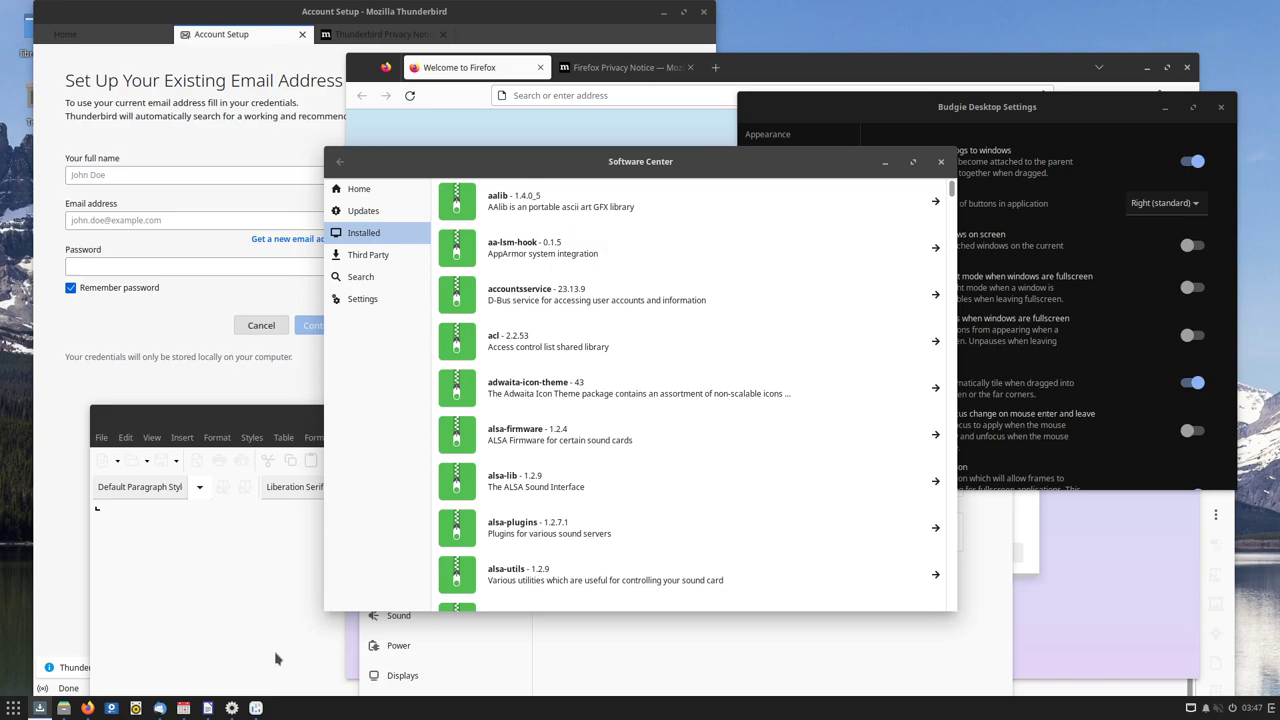
Launch System Monitor from System Tools and view its Resources, then File Systems pages
{"action": "left_click", "coordinate": [13, 708]}
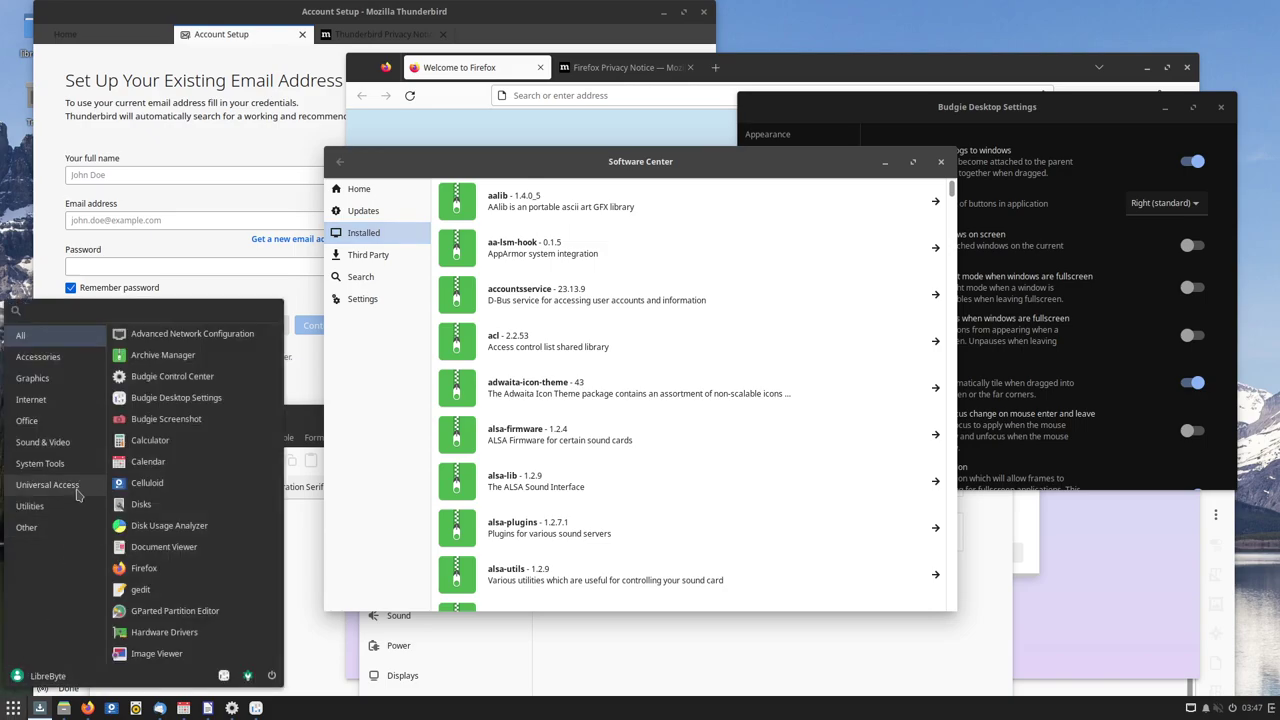
{"action": "left_click", "coordinate": [40, 463]}
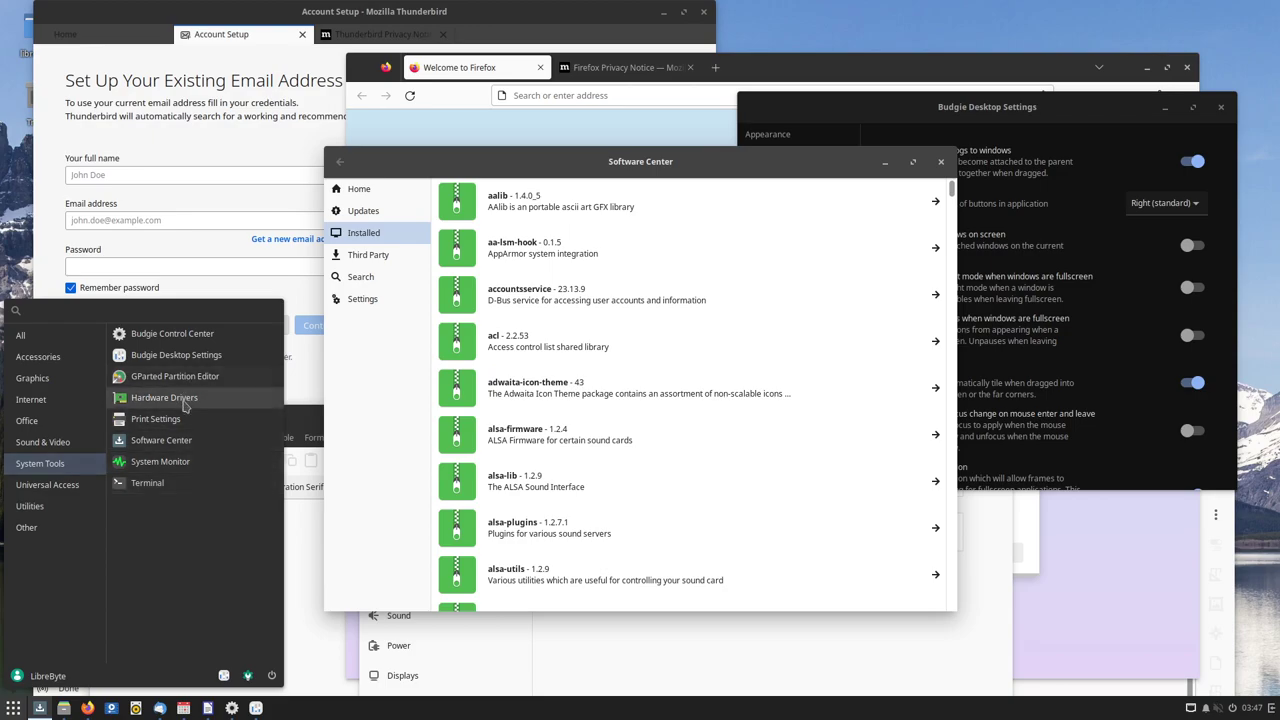
{"action": "left_click", "coordinate": [191, 470]}
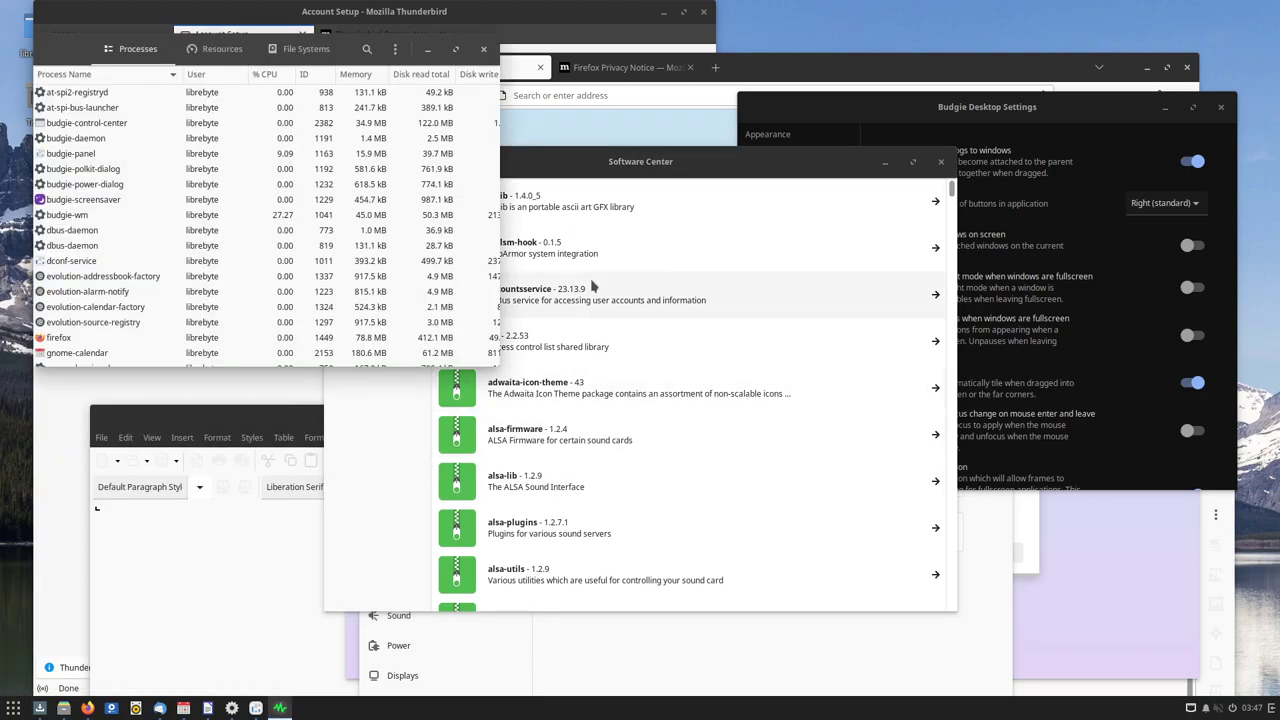
{"action": "left_click", "coordinate": [208, 49]}
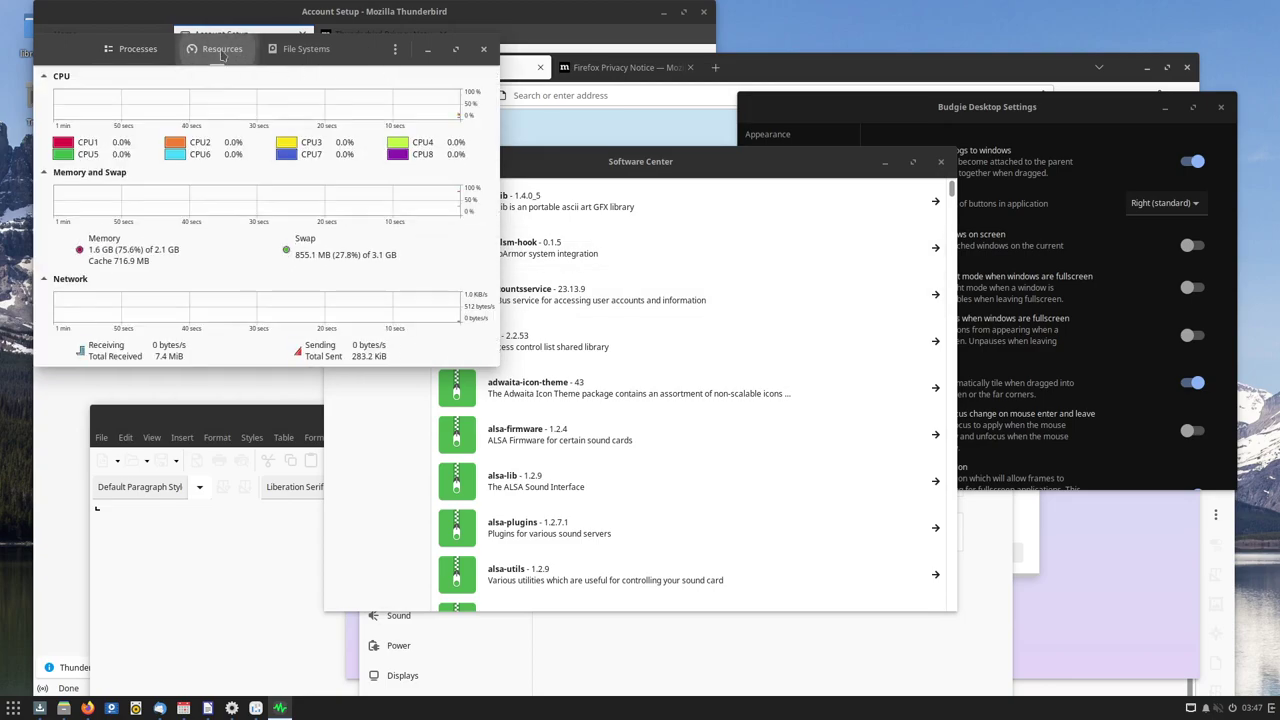
{"action": "left_click", "coordinate": [292, 52]}
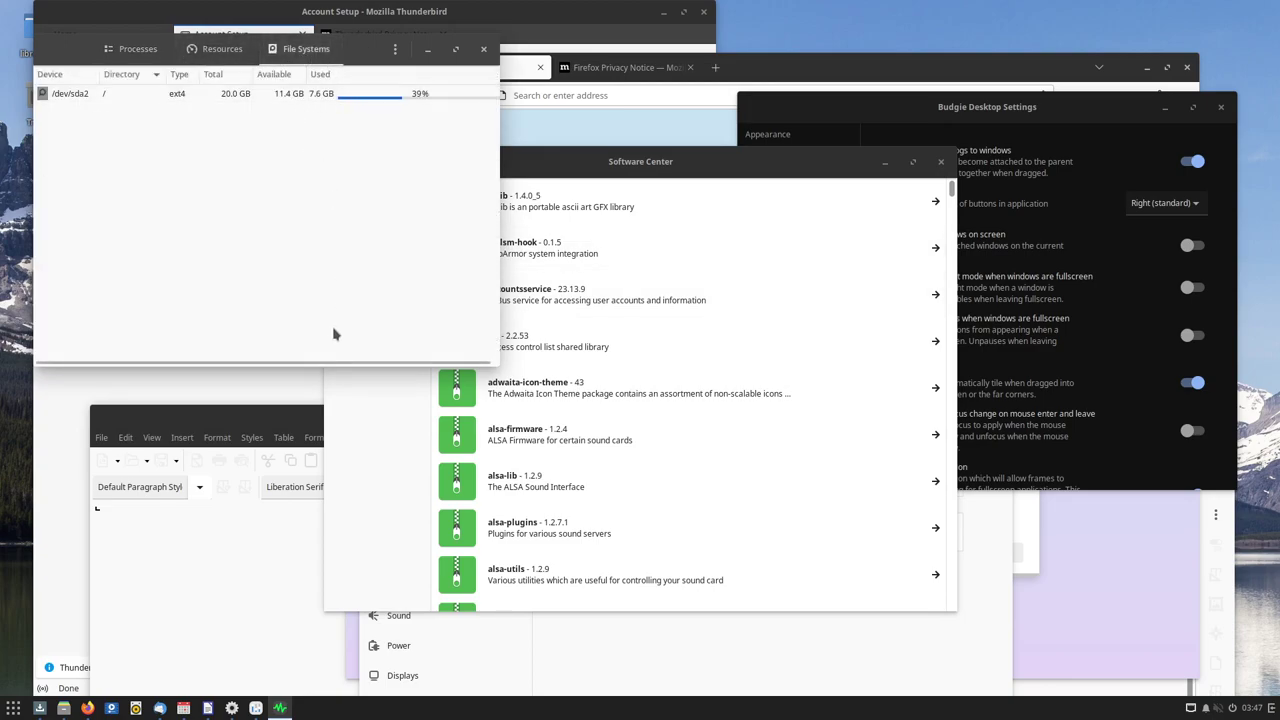
{"action": "left_click", "coordinate": [13, 708]}
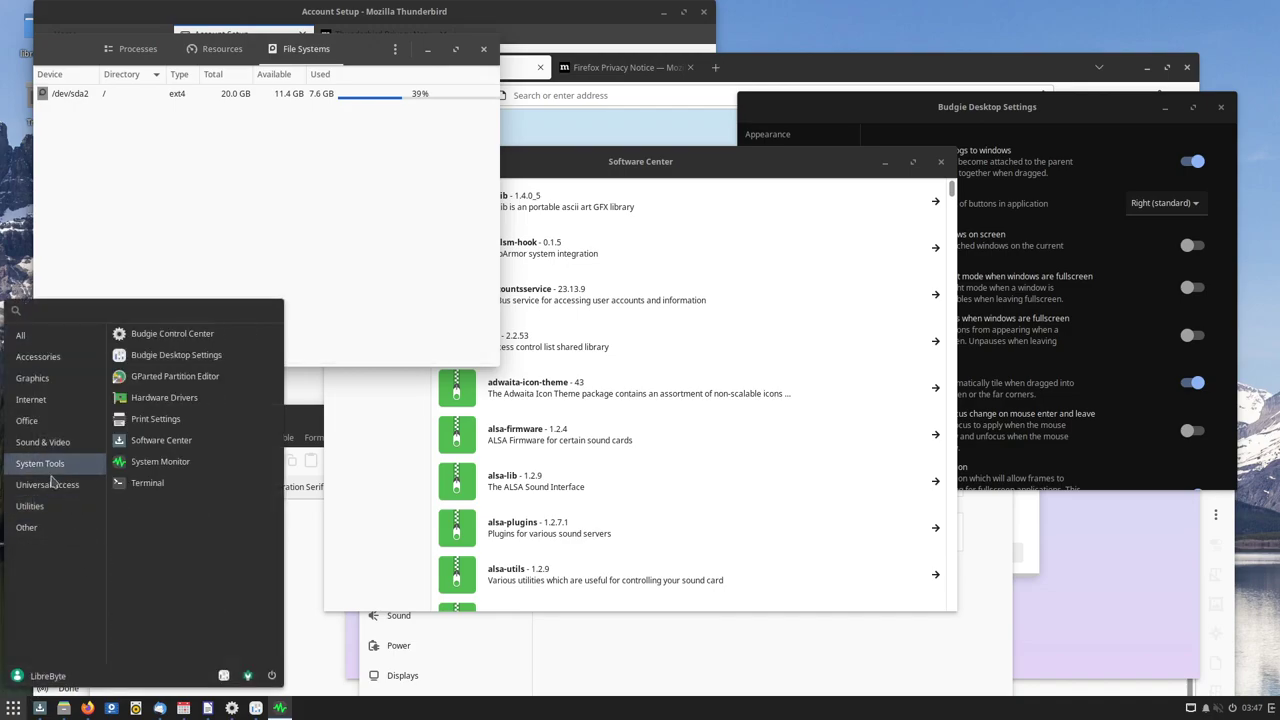
Open a terminal over Software Center and list commands completing 'eo'
{"action": "left_click", "coordinate": [150, 480]}
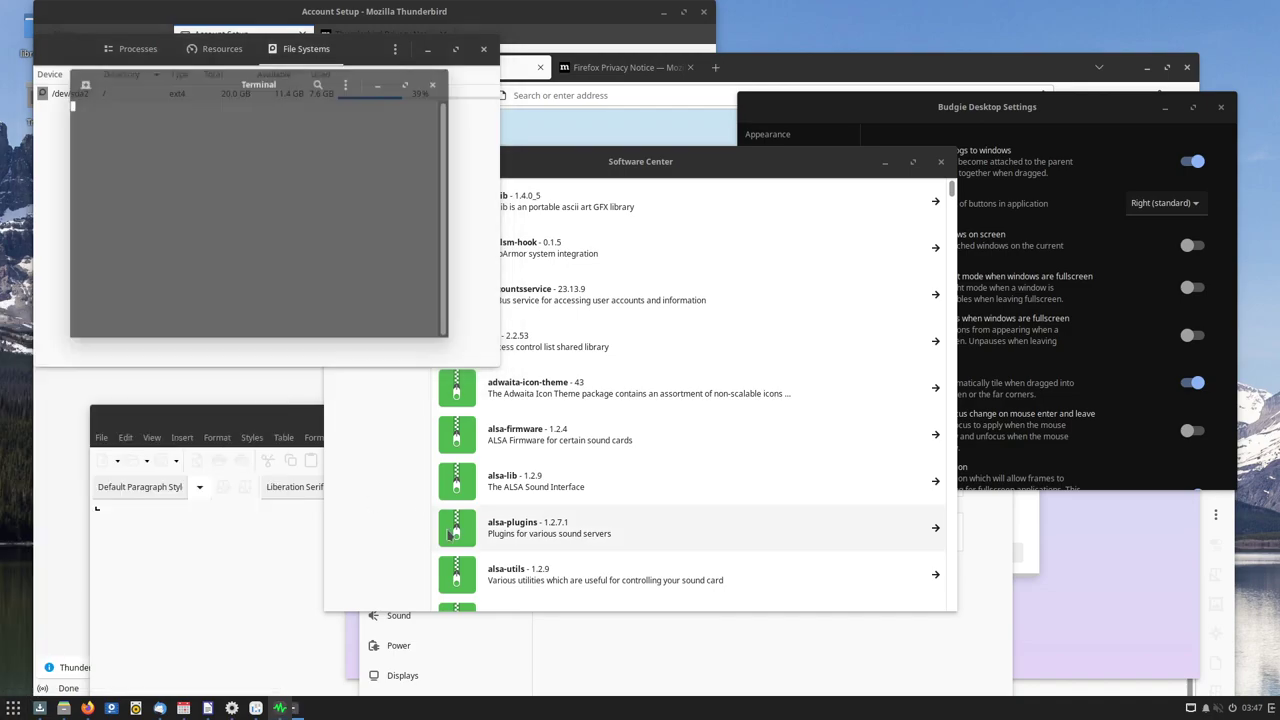
{"action": "left_click_drag", "start_coordinate": [240, 86], "coordinate": [749, 194]}
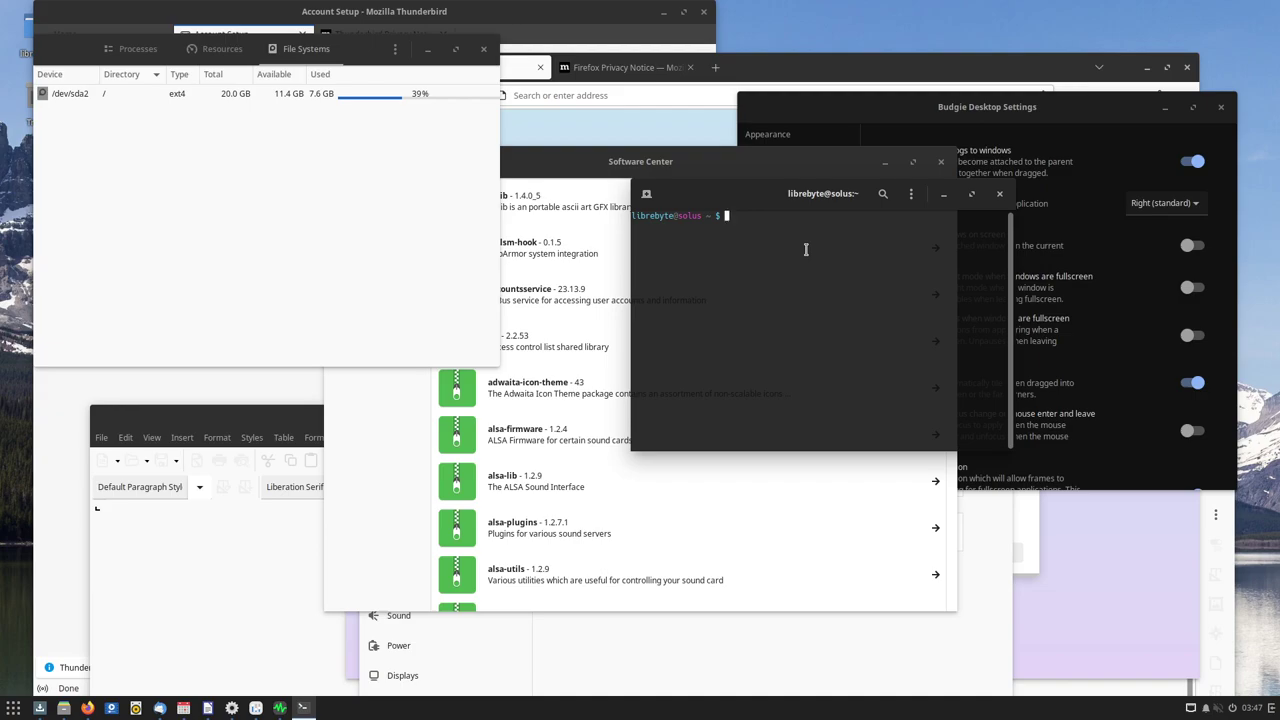
{"action": "type", "text": "eo"}
{"action": "key", "text": "Tab"}
{"action": "key", "text": "Tab"}
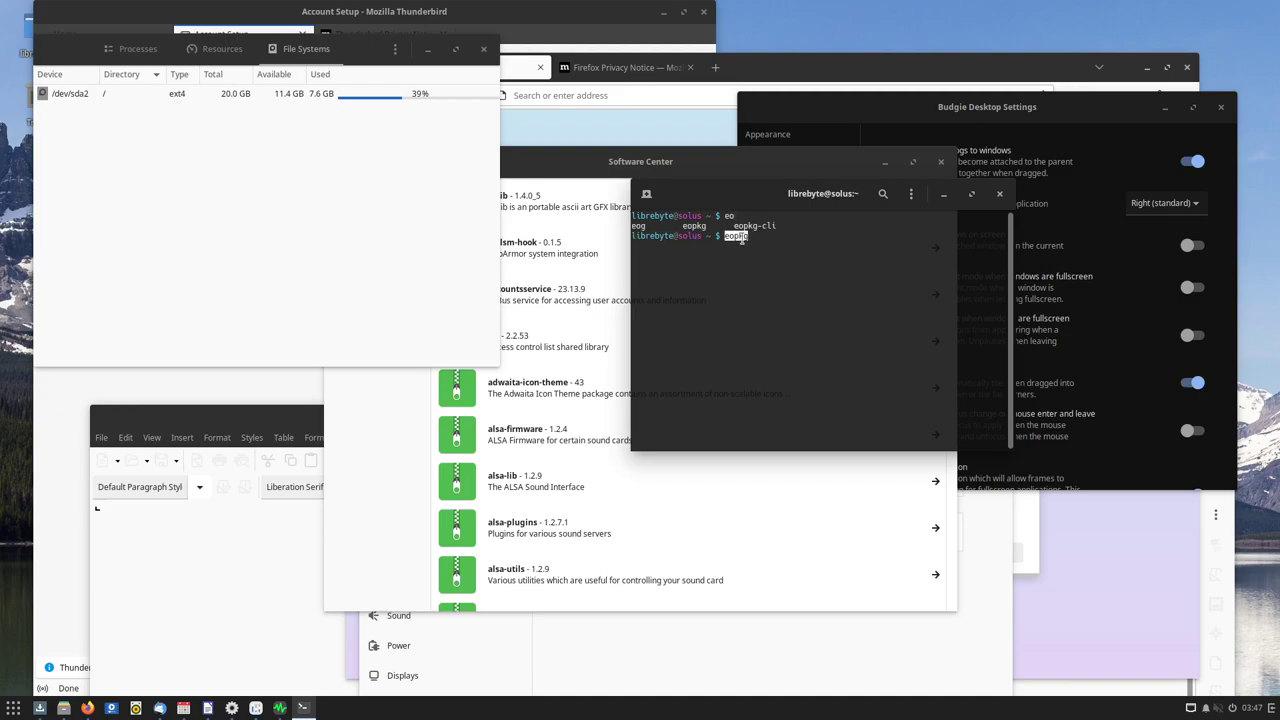
{"action": "double_click", "coordinate": [694, 226]}
{"action": "left_click", "coordinate": [781, 245]}
Run 'sudo eopkg --help', entering the account password when prompted
{"action": "type", "text": "sudo eopkg --help"}
{"action": "key", "text": "Return"}
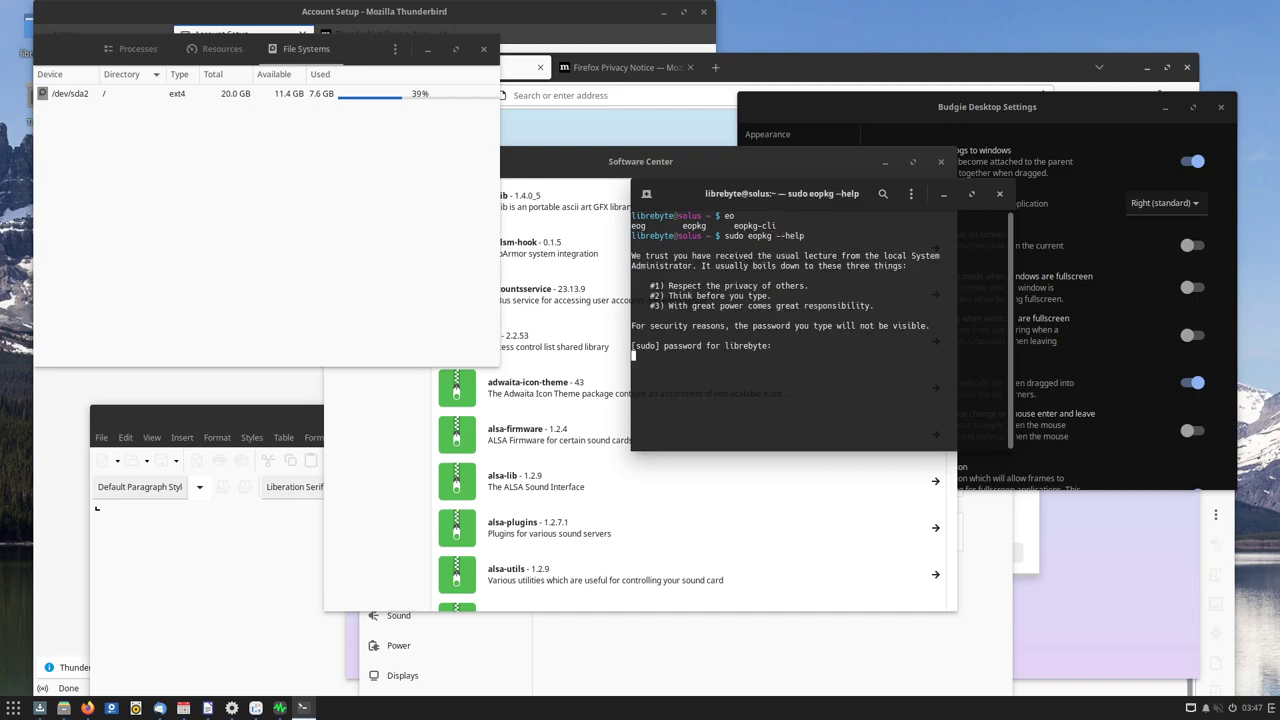
{"action": "key", "text": "Return"}
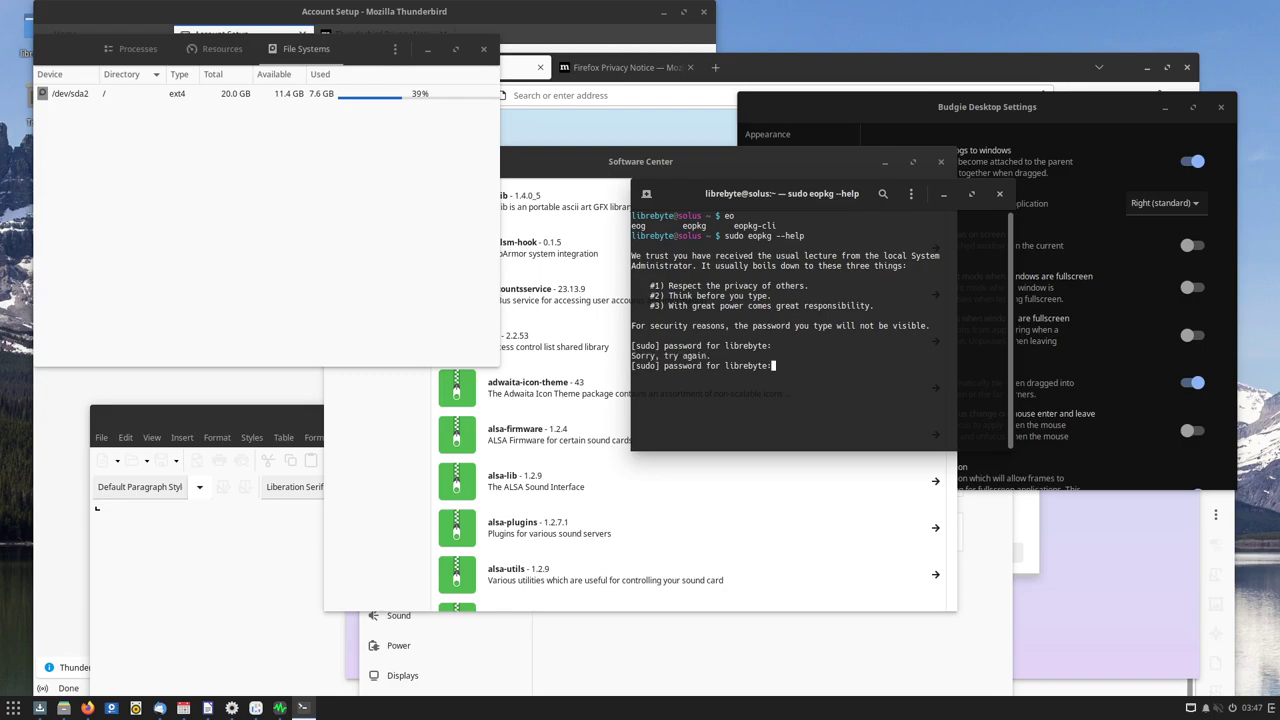
{"action": "key", "text": "Return"}
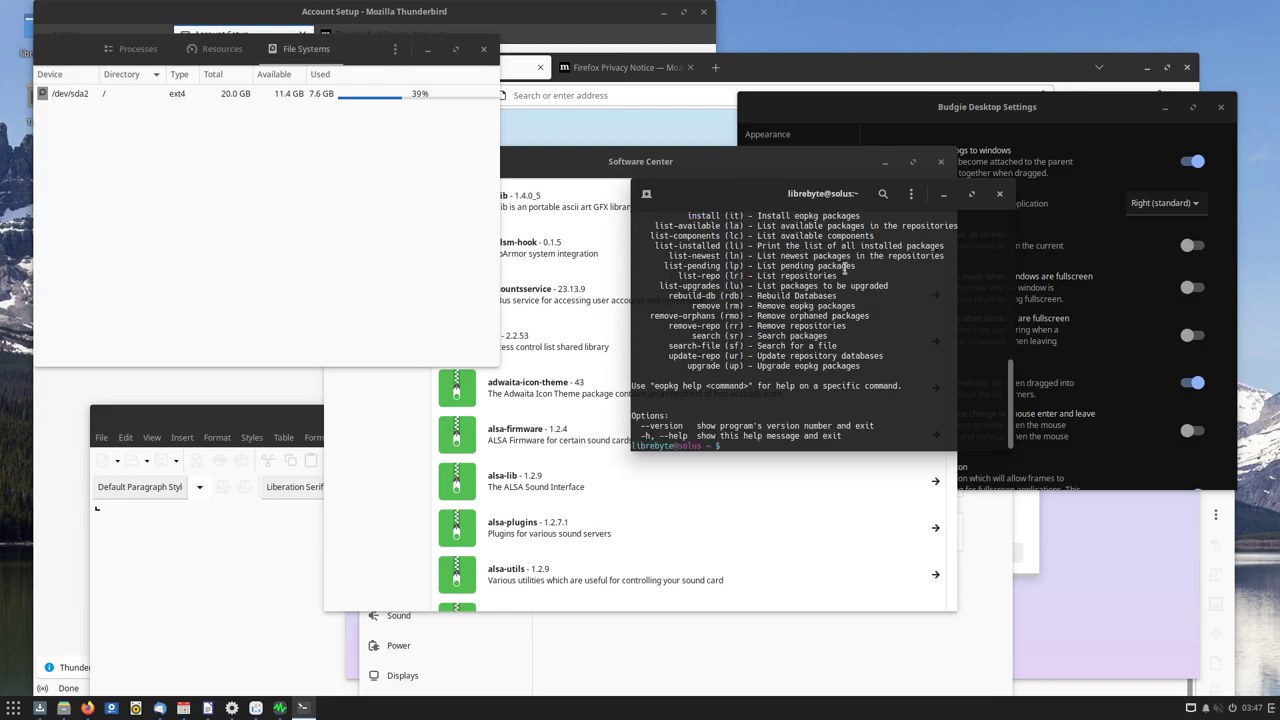
Maximize the terminal window, then restore it to its smaller size
{"action": "double_click", "coordinate": [762, 198]}
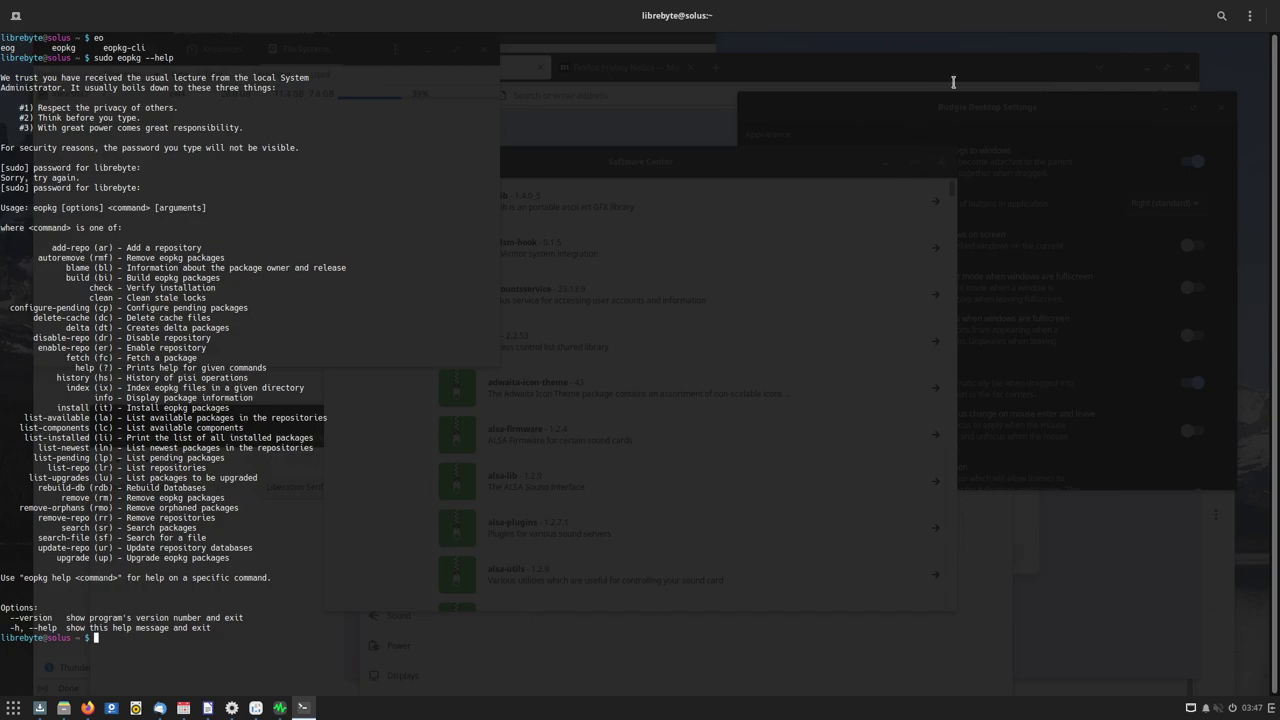
{"action": "double_click", "coordinate": [975, 24]}
{"action": "key", "text": "alt+Tab"}
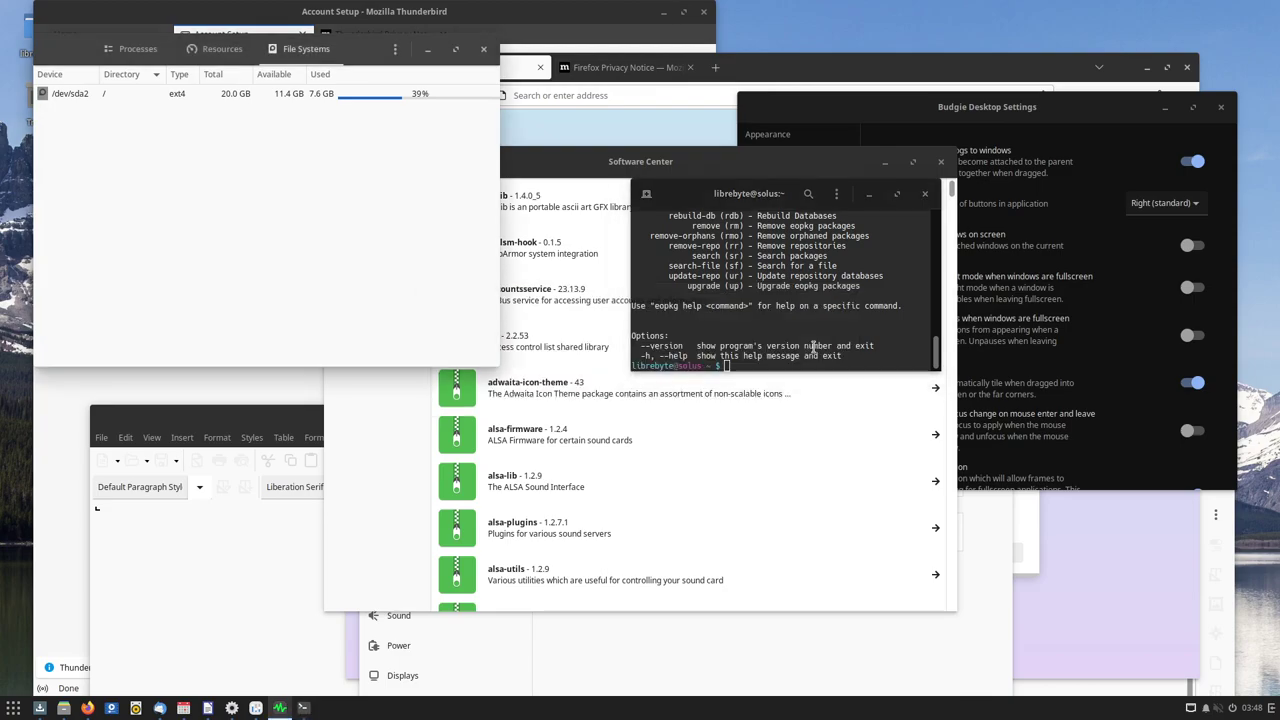
Open the Budgie application menu and browse to the Other category
{"action": "left_click", "coordinate": [13, 707]}
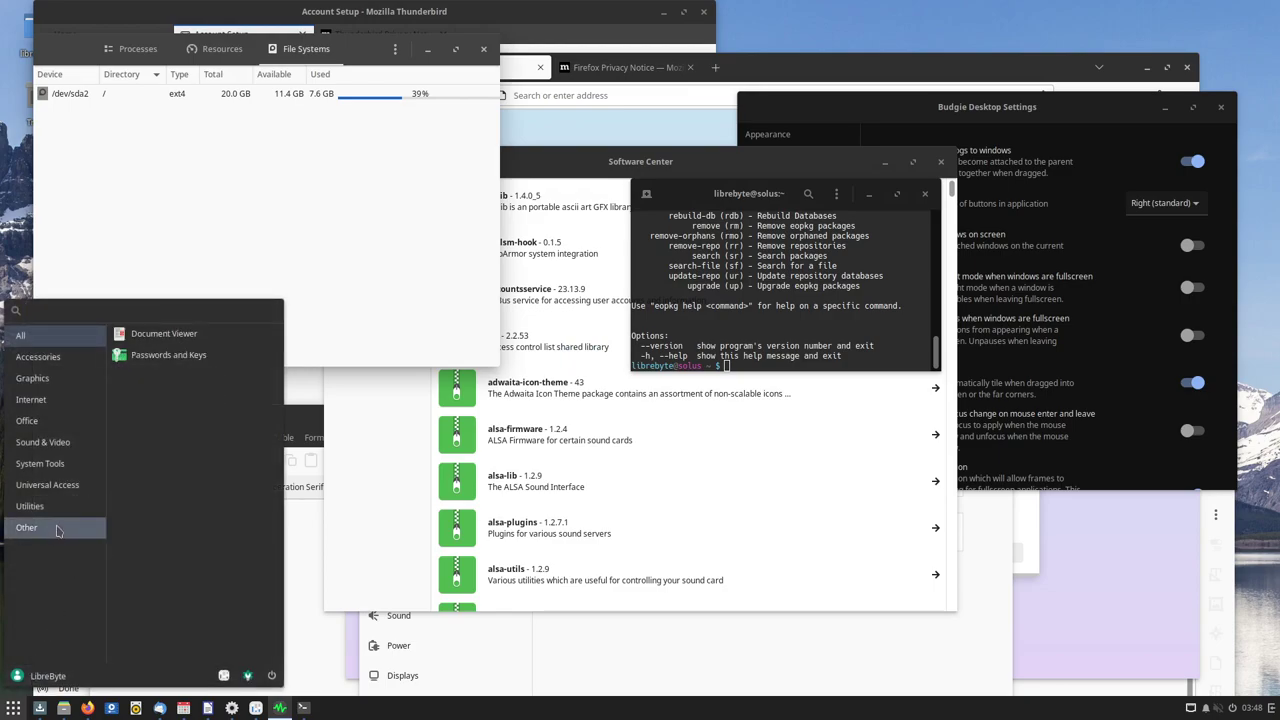
{"action": "mouse_move", "coordinate": [60, 489]}
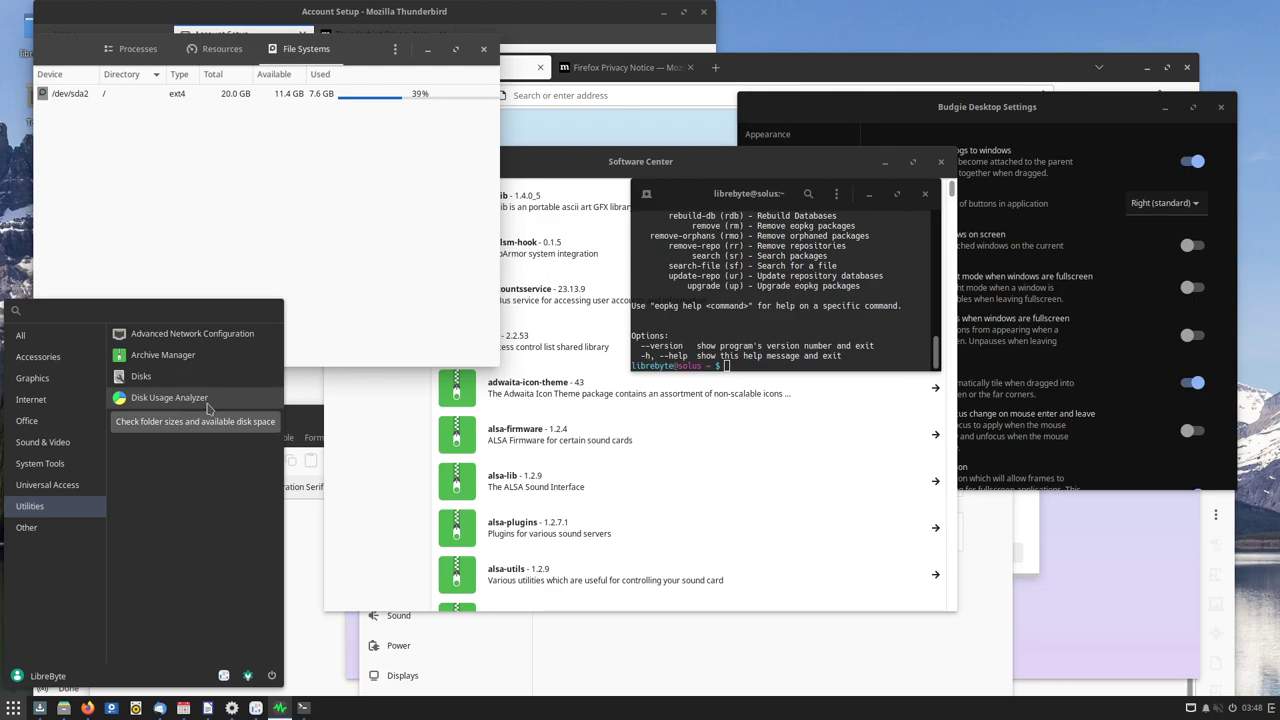
{"action": "left_click", "coordinate": [30, 527]}
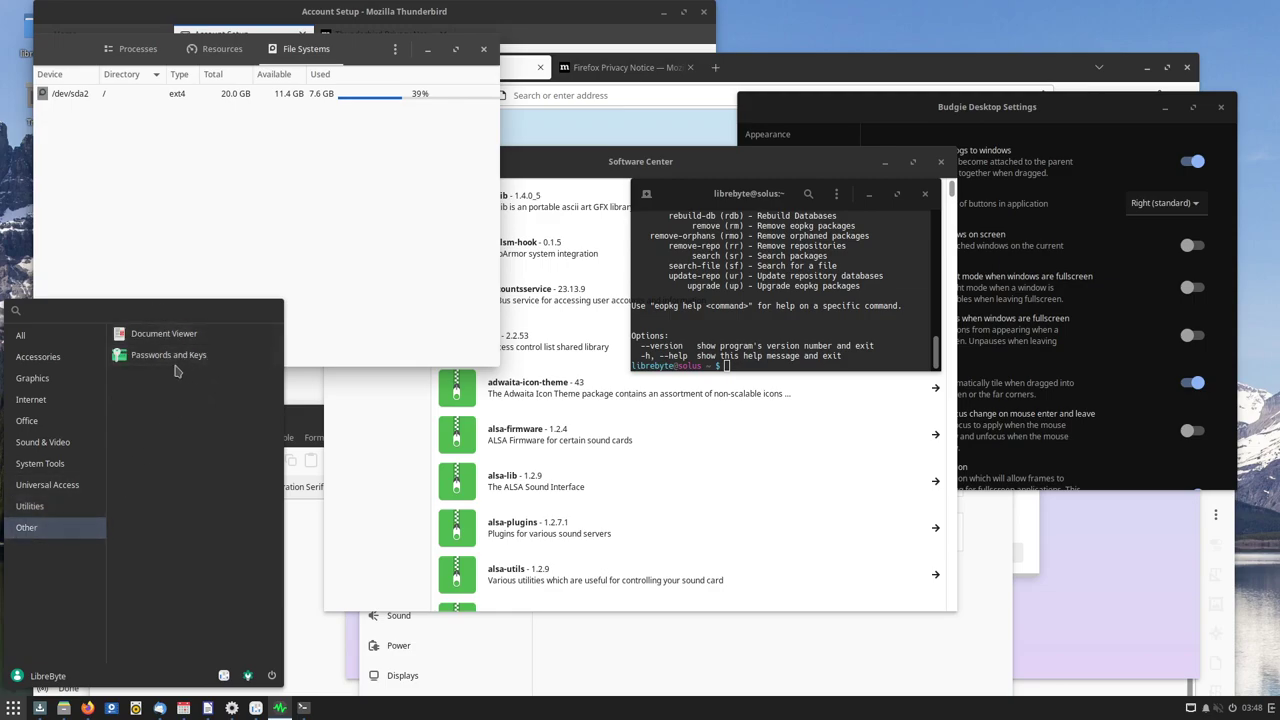
Launch Document Viewer from Other, then maximize and restore its window
{"action": "left_click", "coordinate": [160, 333]}
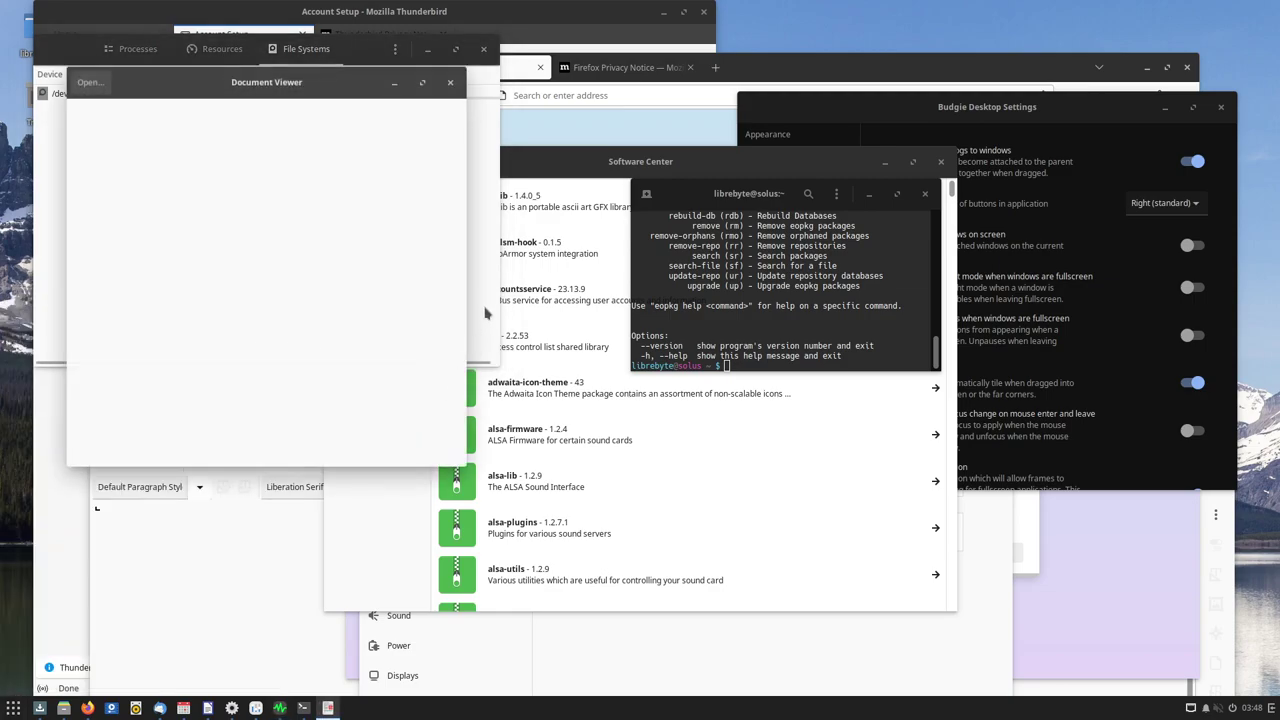
{"action": "double_click", "coordinate": [320, 82]}
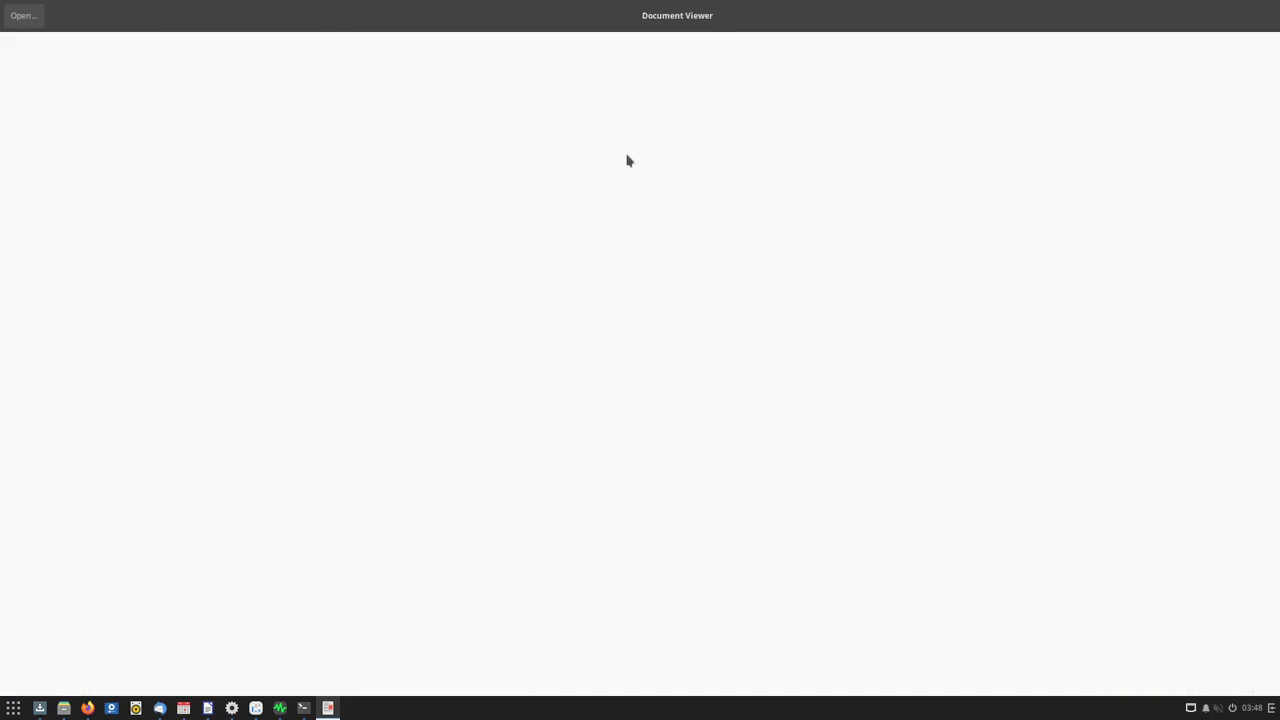
{"action": "double_click", "coordinate": [803, 30]}
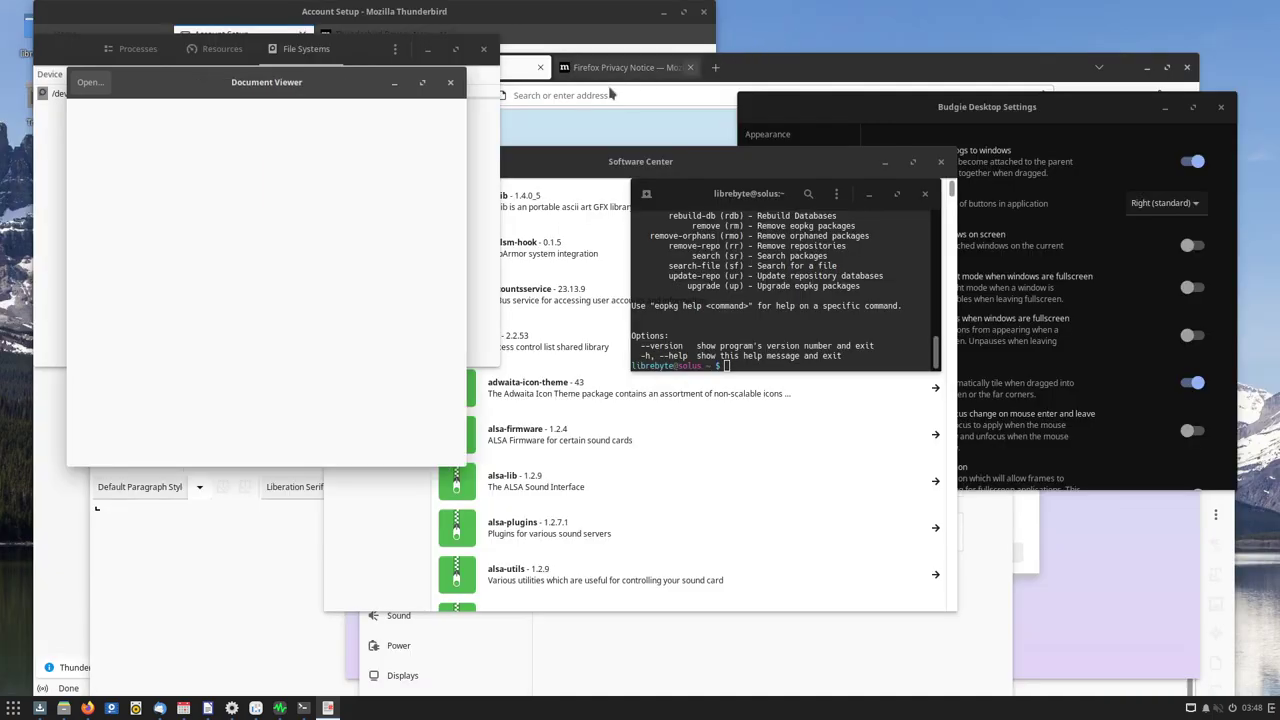
Check Document Viewer's window options, then drag the window toward the screen centre
{"action": "right_click", "coordinate": [303, 76]}
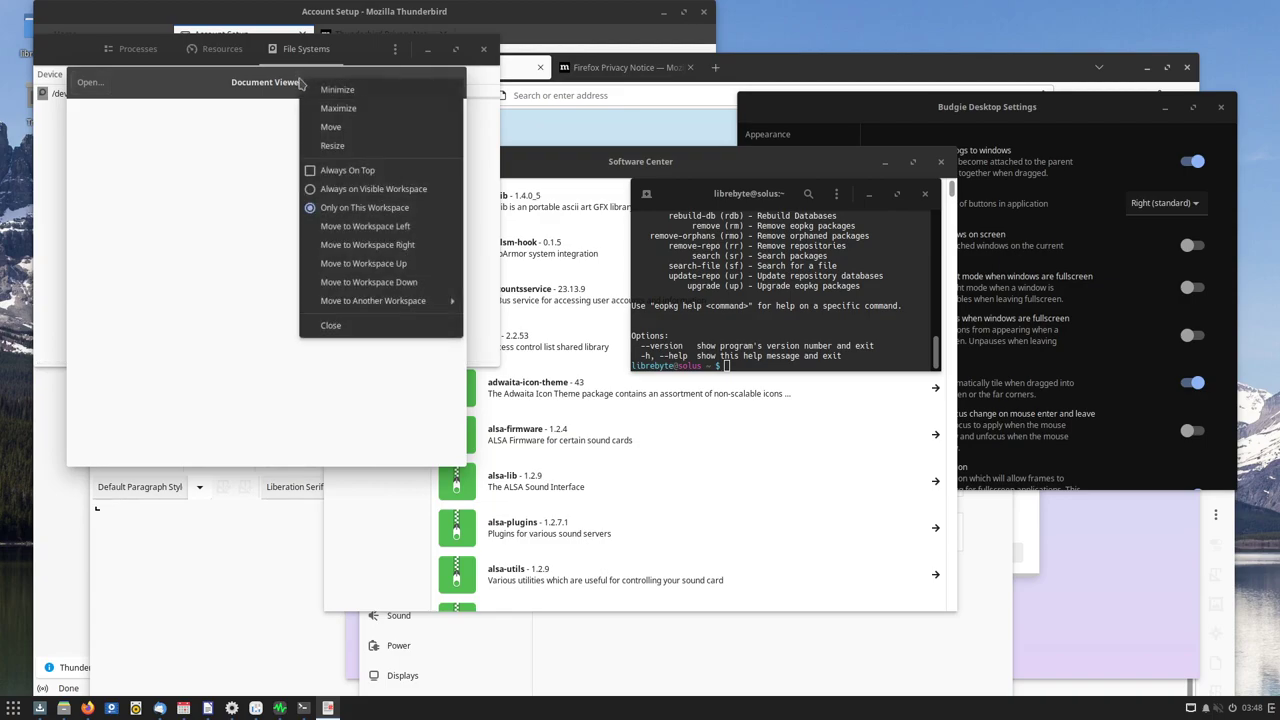
{"action": "left_click", "coordinate": [226, 191]}
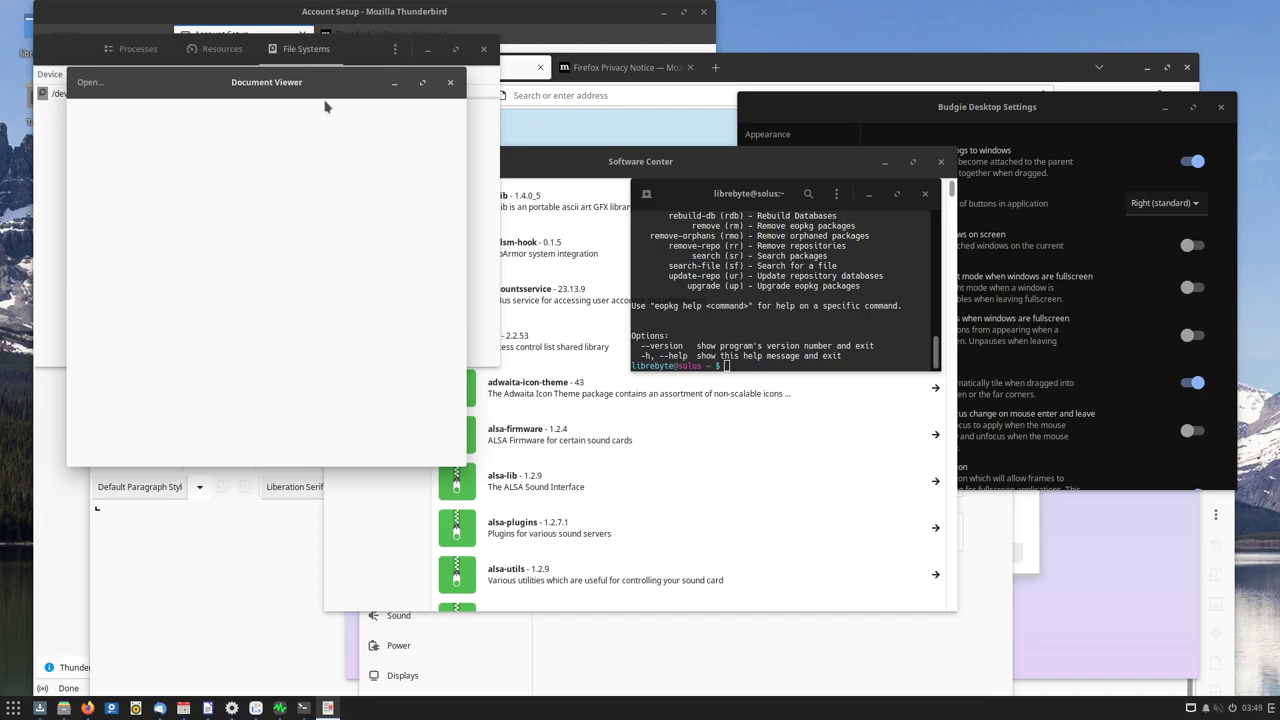
{"action": "left_click", "coordinate": [14, 708]}
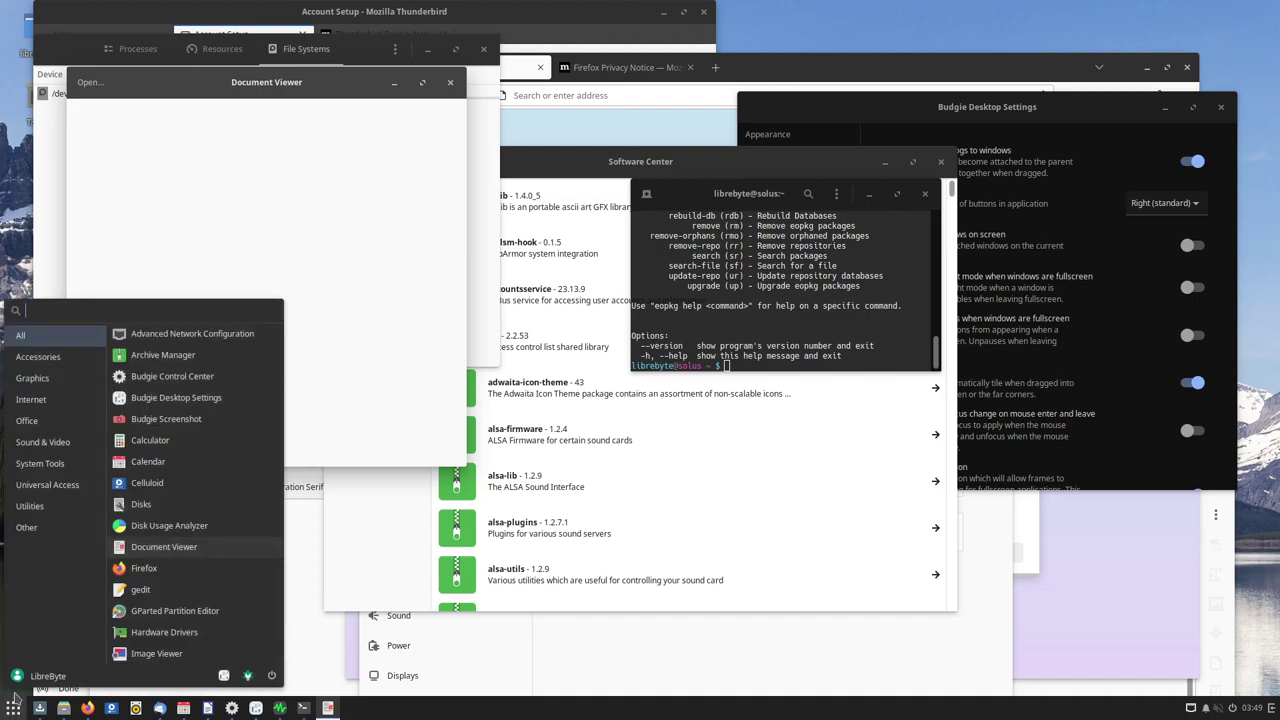
{"action": "left_click", "coordinate": [48, 527]}
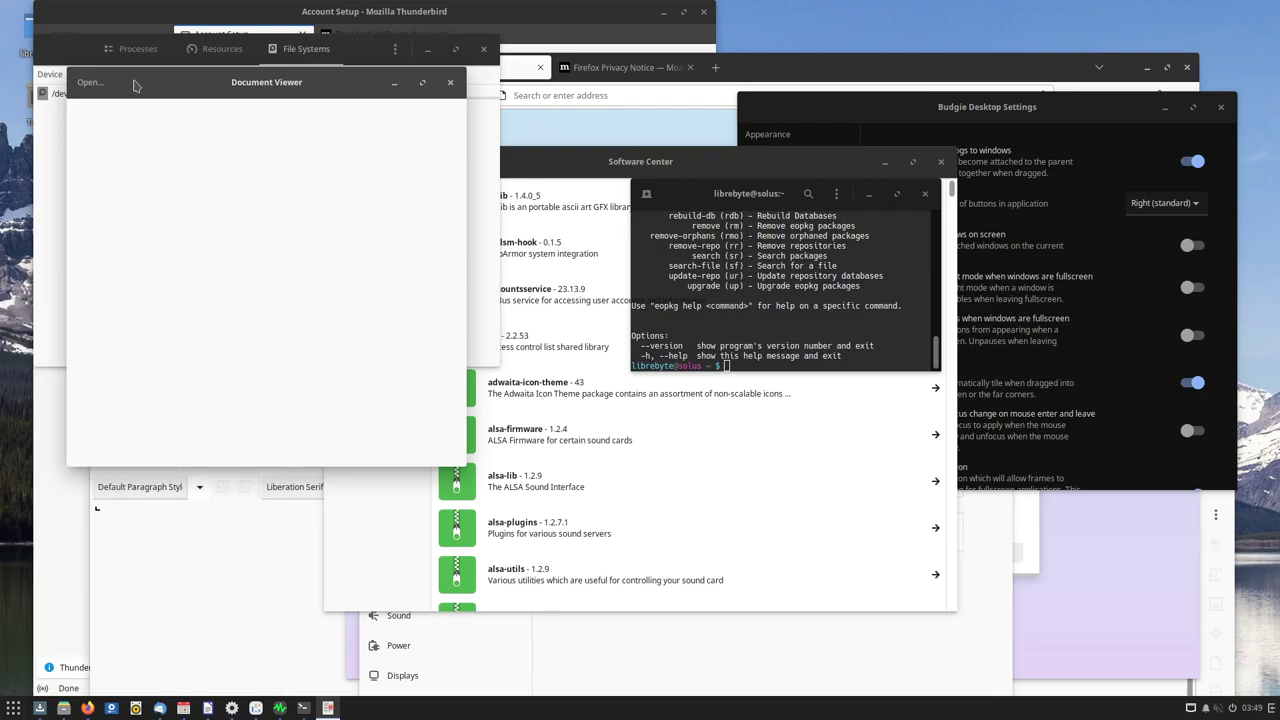
{"action": "left_click_drag", "start_coordinate": [136, 82], "coordinate": [334, 125]}
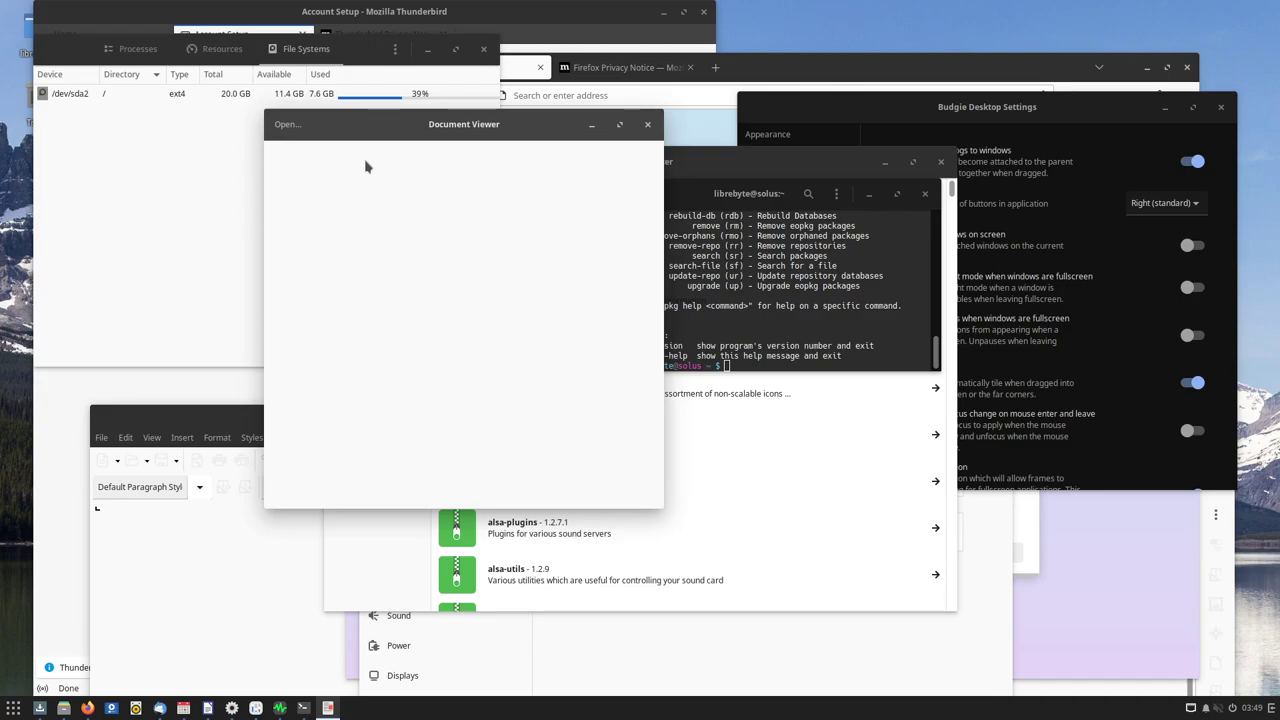
Close Document Viewer, Software Center, the terminal, Budgie Desktop Settings, Control Center and Firefox
{"action": "left_click", "coordinate": [647, 124]}
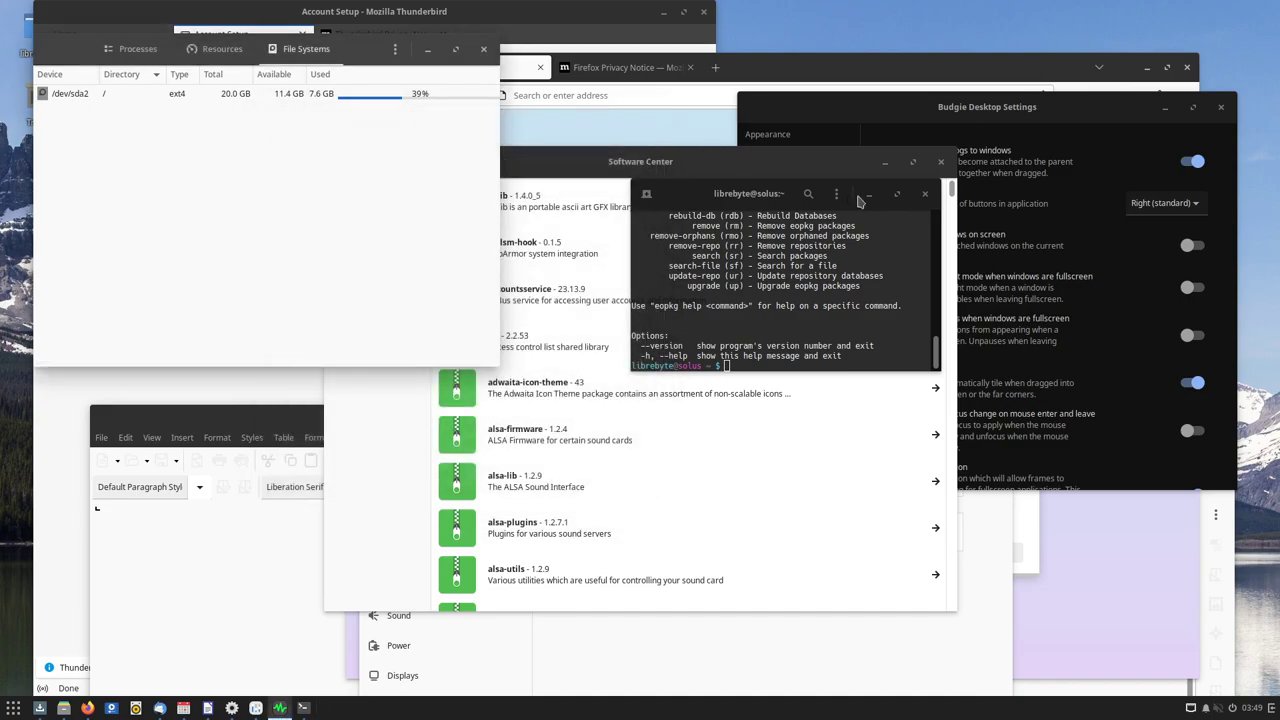
{"action": "left_click", "coordinate": [940, 163]}
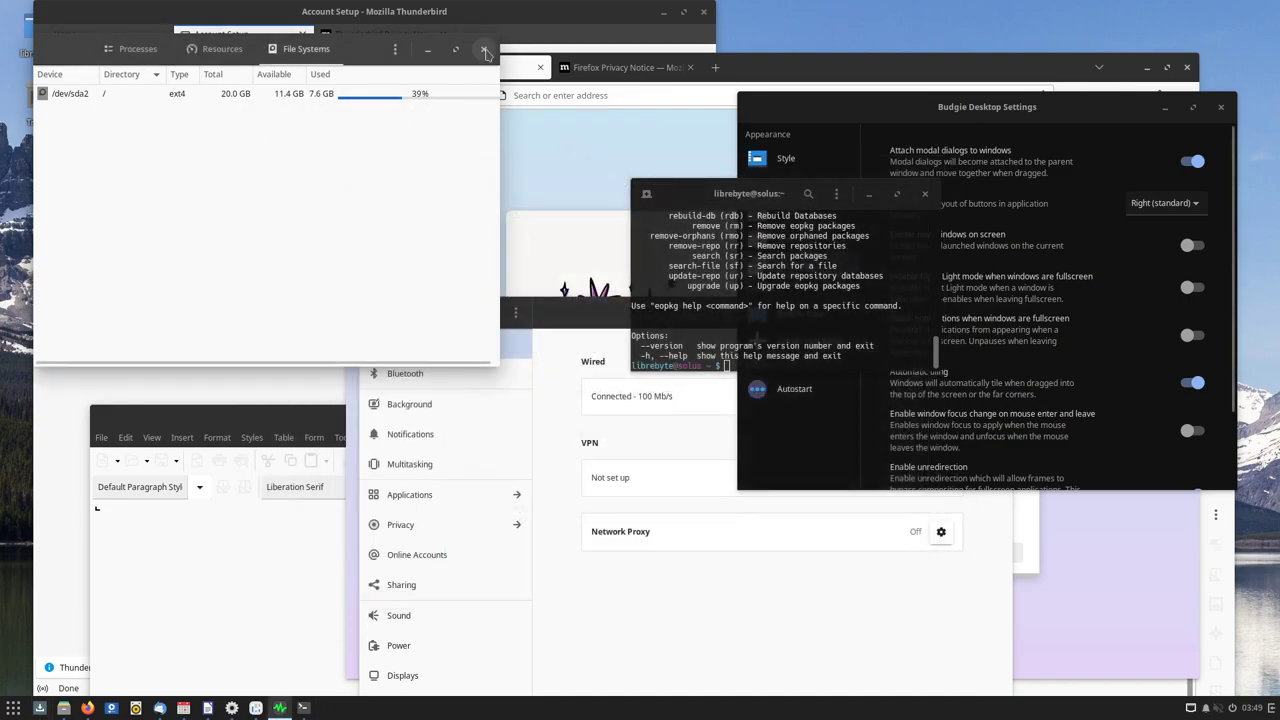
{"action": "left_click", "coordinate": [924, 193]}
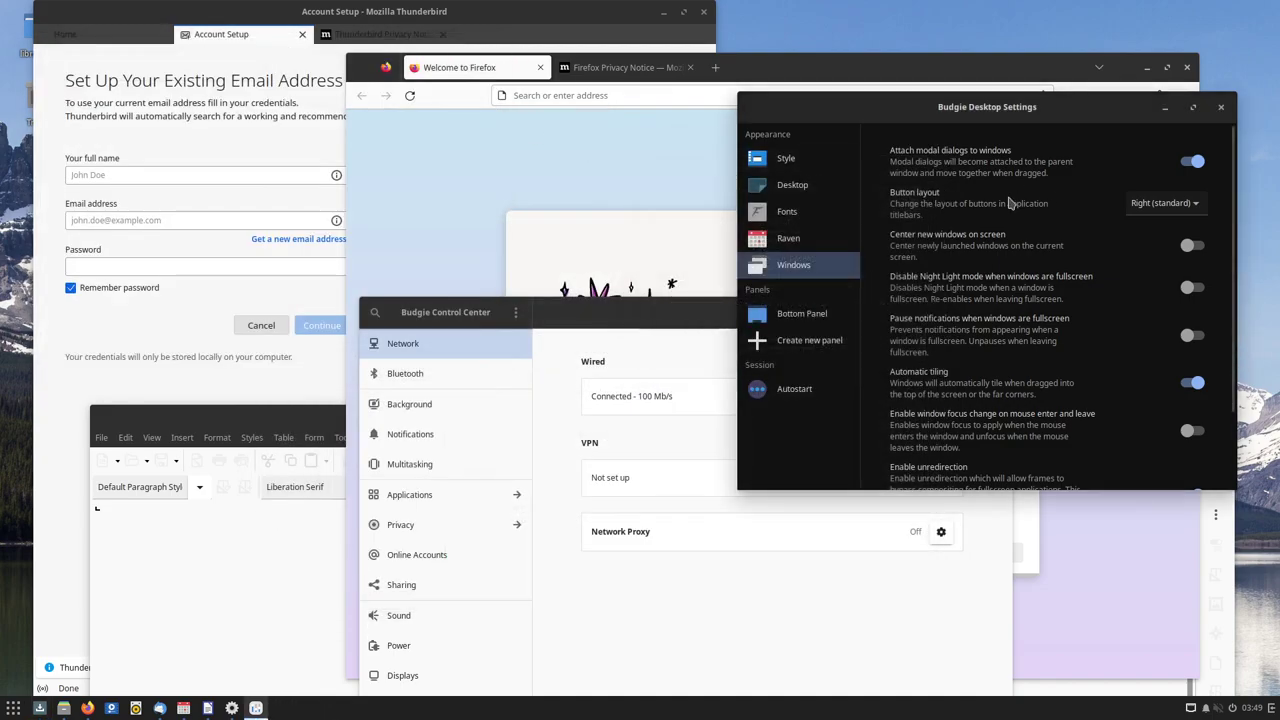
{"action": "left_click", "coordinate": [1220, 106]}
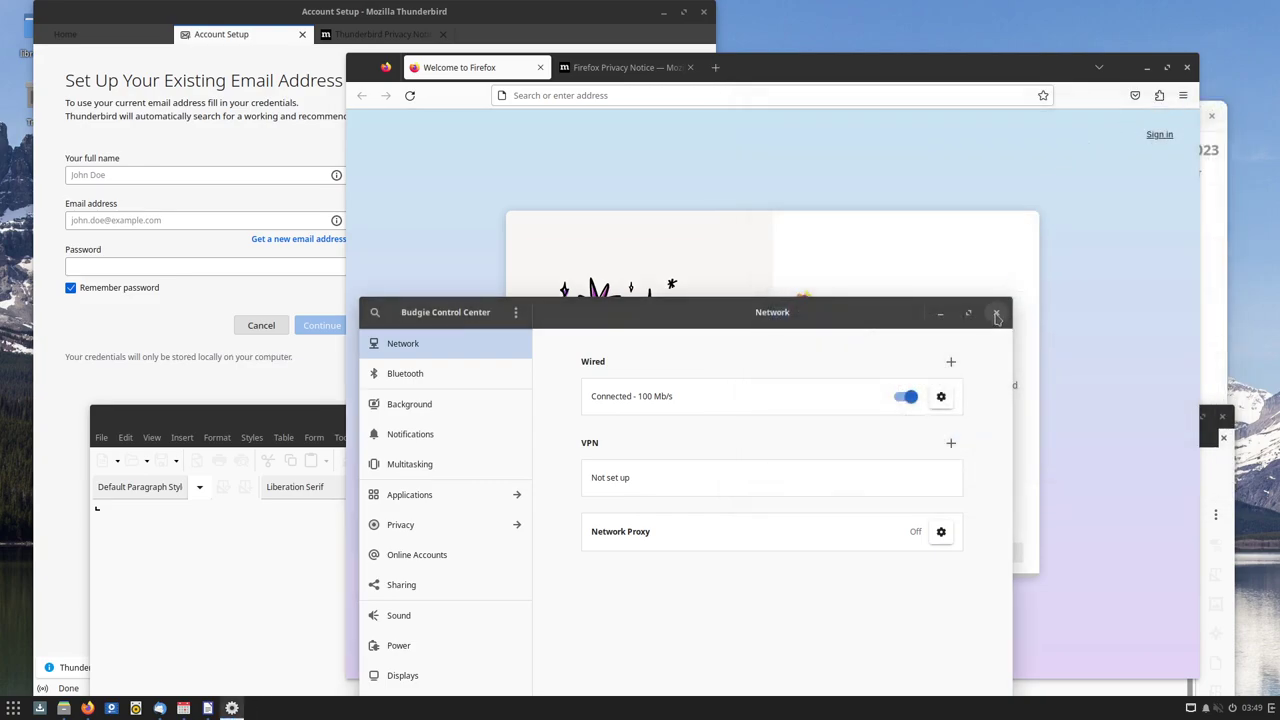
{"action": "left_click", "coordinate": [1010, 318]}
{"action": "left_click", "coordinate": [1187, 67]}
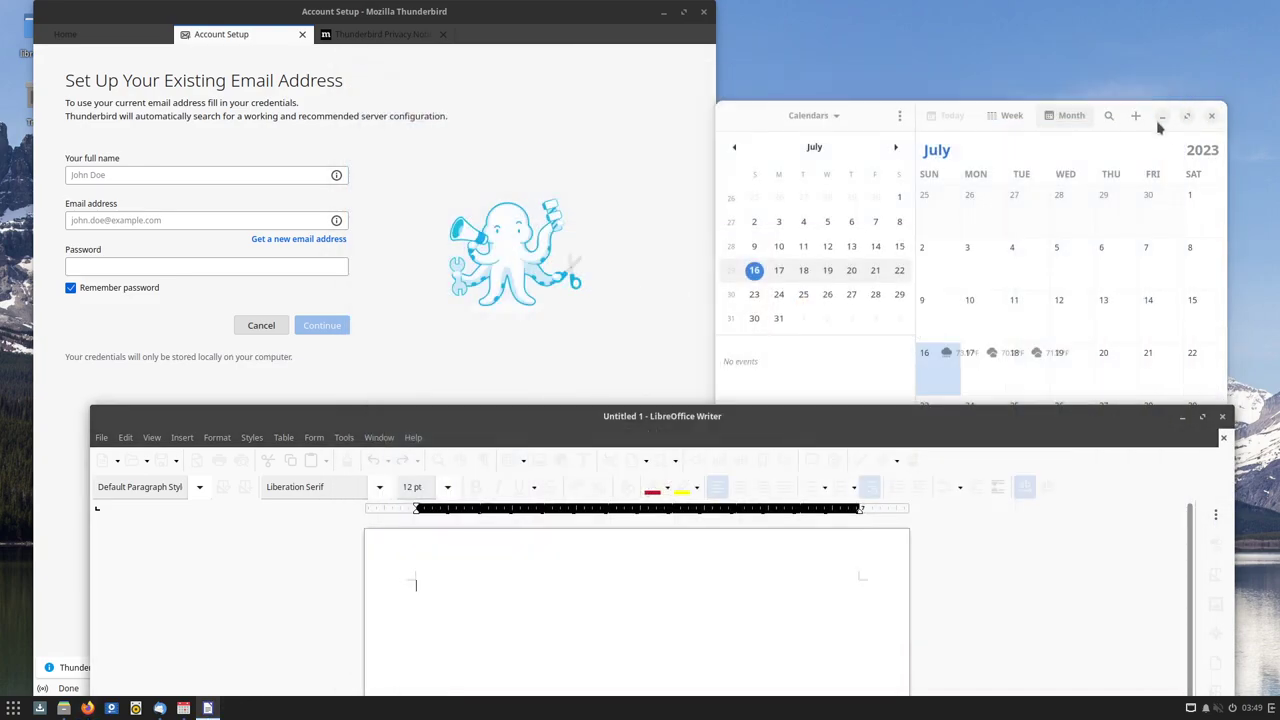
{"action": "left_click", "coordinate": [704, 16]}
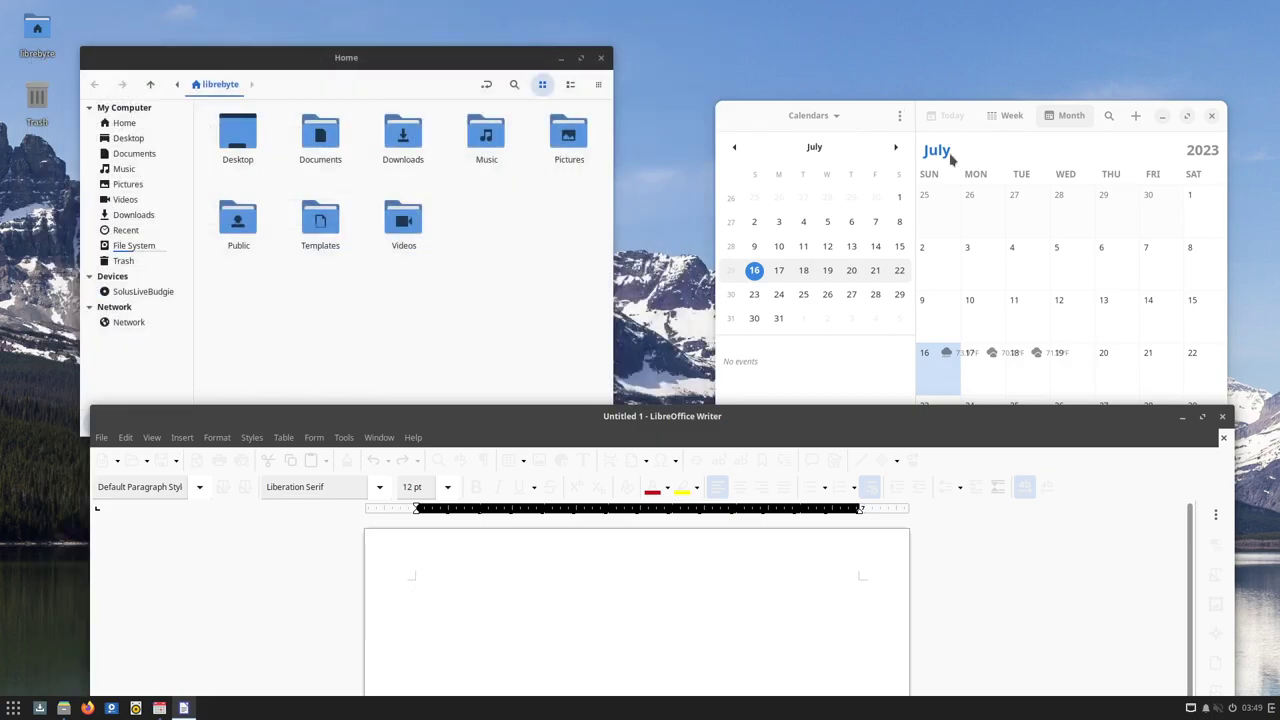
{"action": "left_click", "coordinate": [1212, 116]}
{"action": "left_click", "coordinate": [1212, 116]}
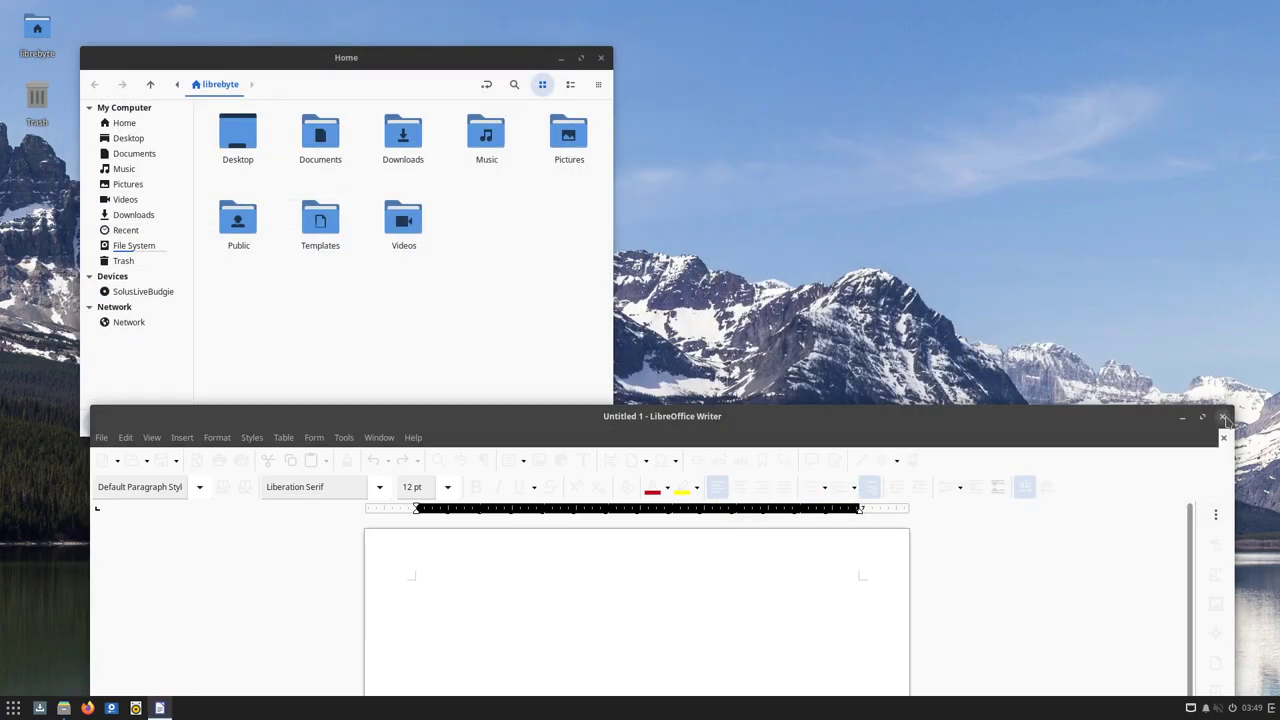
{"action": "left_click", "coordinate": [1228, 417]}
{"action": "left_click_drag", "start_coordinate": [478, 58], "coordinate": [672, 98]}
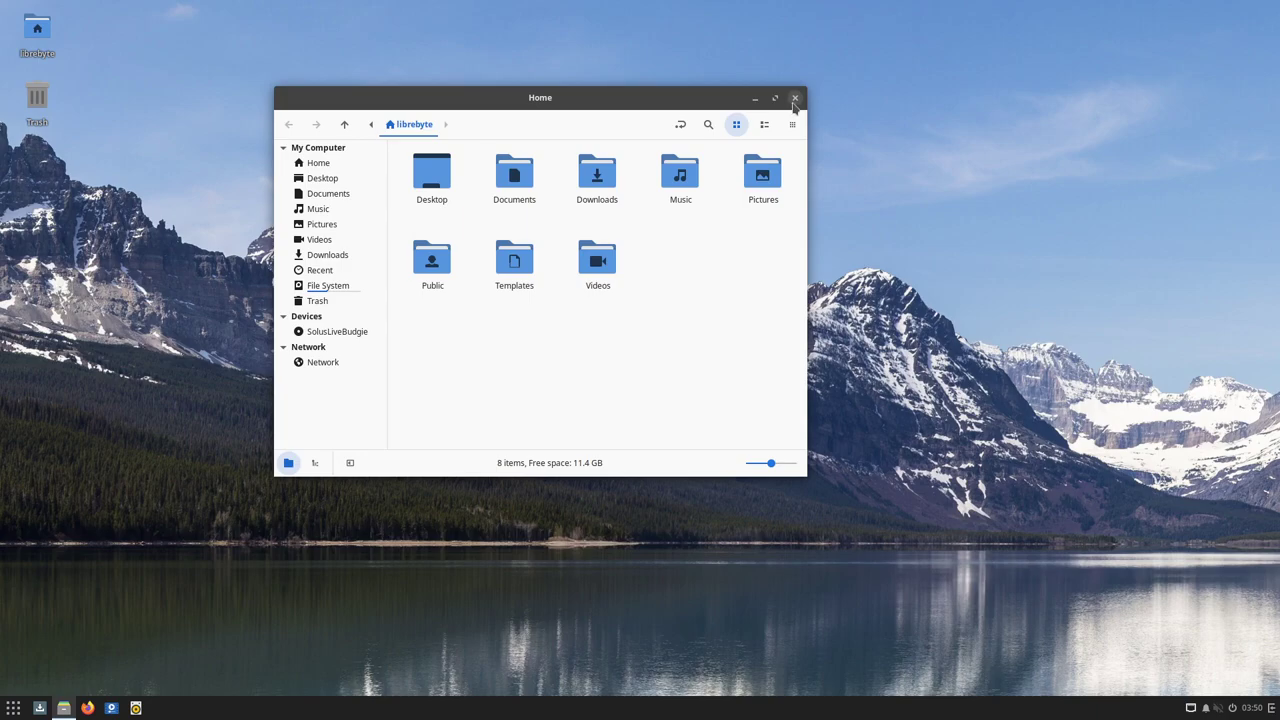
{"action": "left_click", "coordinate": [794, 98]}
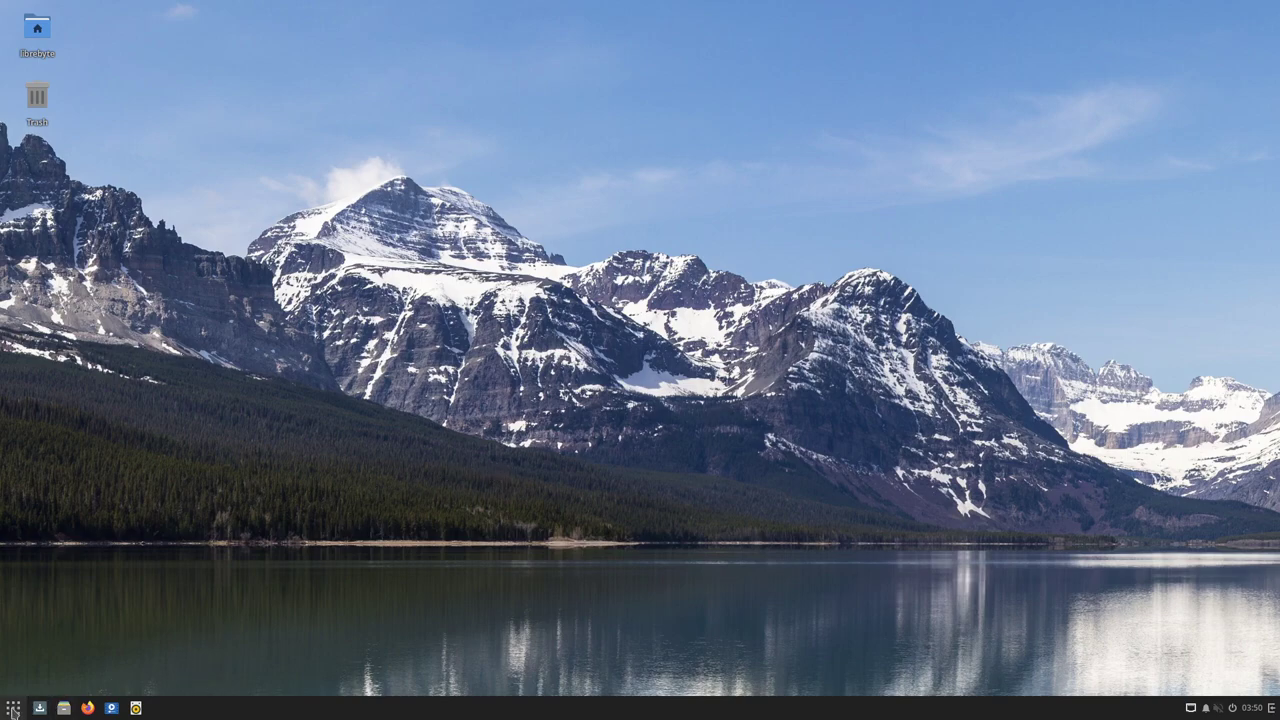
Open the Raven sidebar's Notifications, then choose Shutdown from its power options
{"action": "left_click", "coordinate": [1271, 708]}
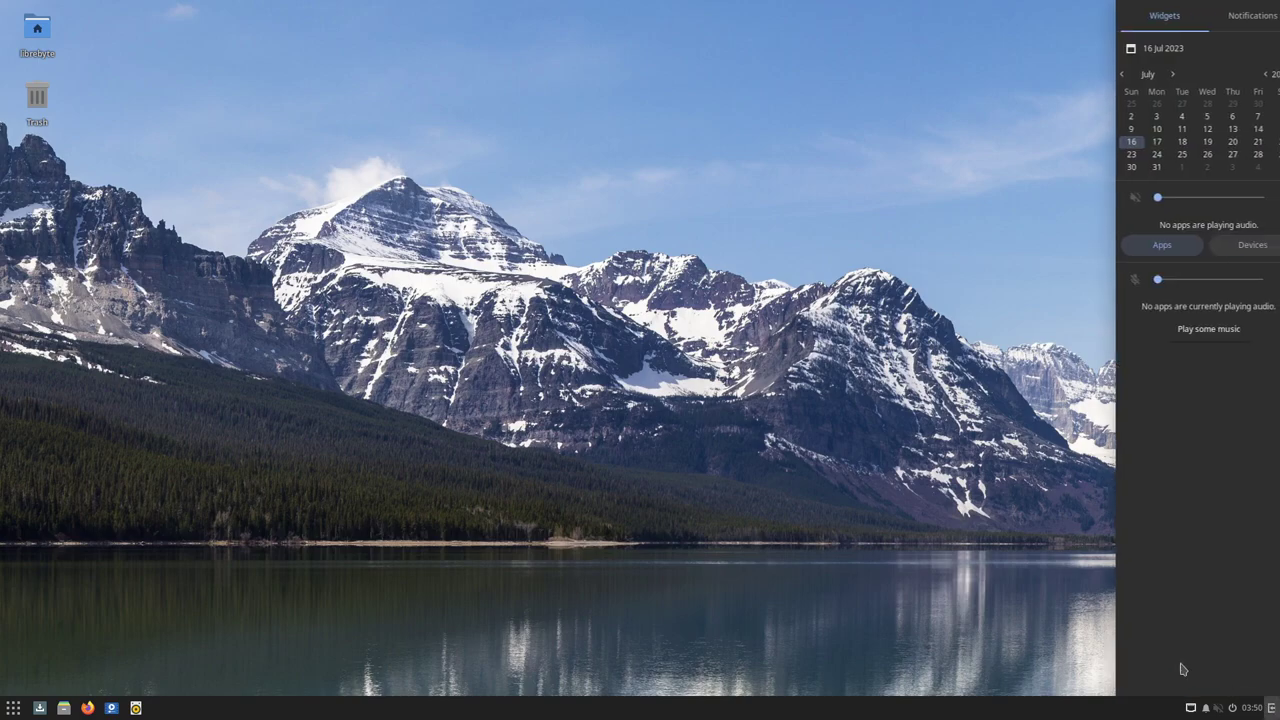
{"action": "left_click", "coordinate": [987, 647]}
{"action": "left_click", "coordinate": [1271, 708]}
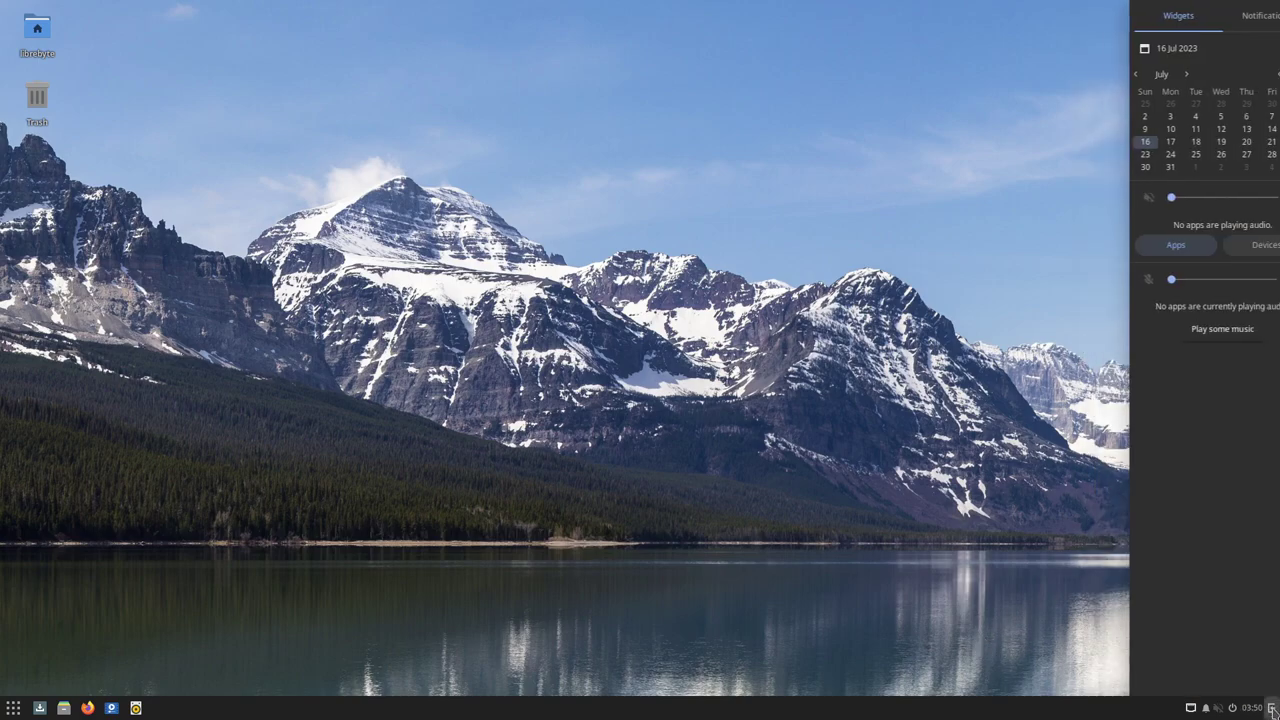
{"action": "left_click", "coordinate": [1232, 22]}
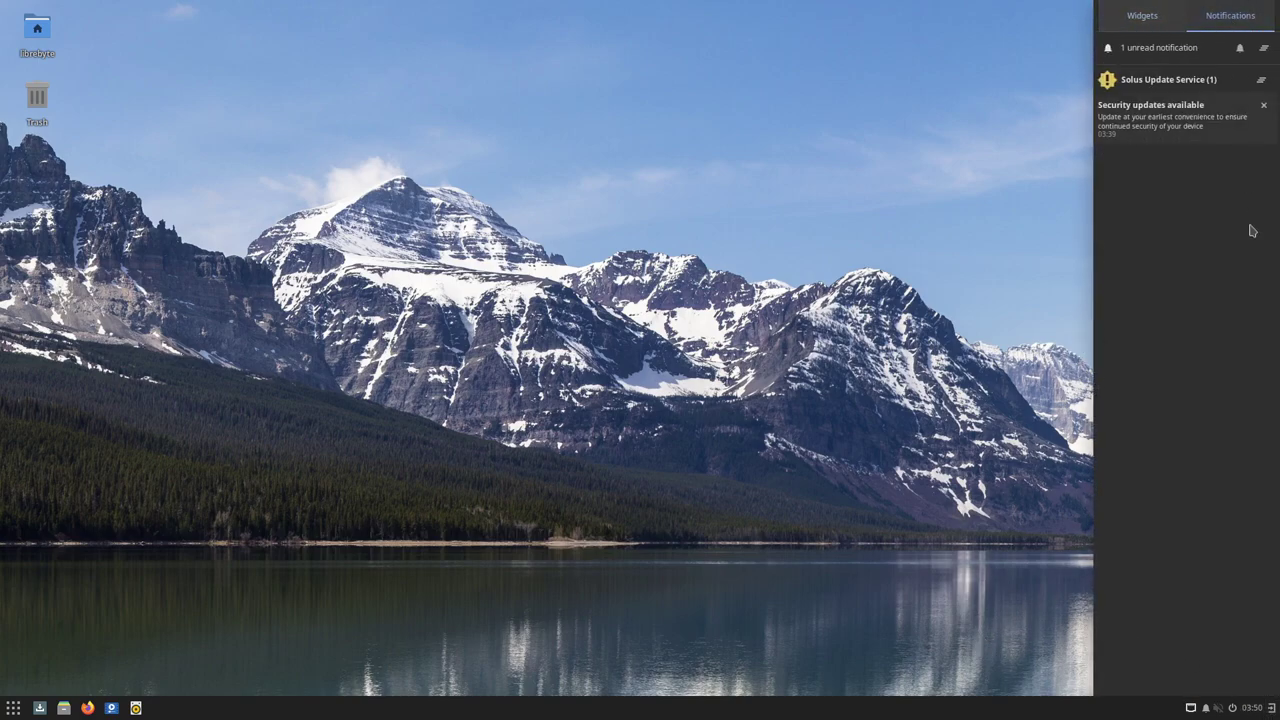
{"action": "left_click", "coordinate": [1232, 708]}
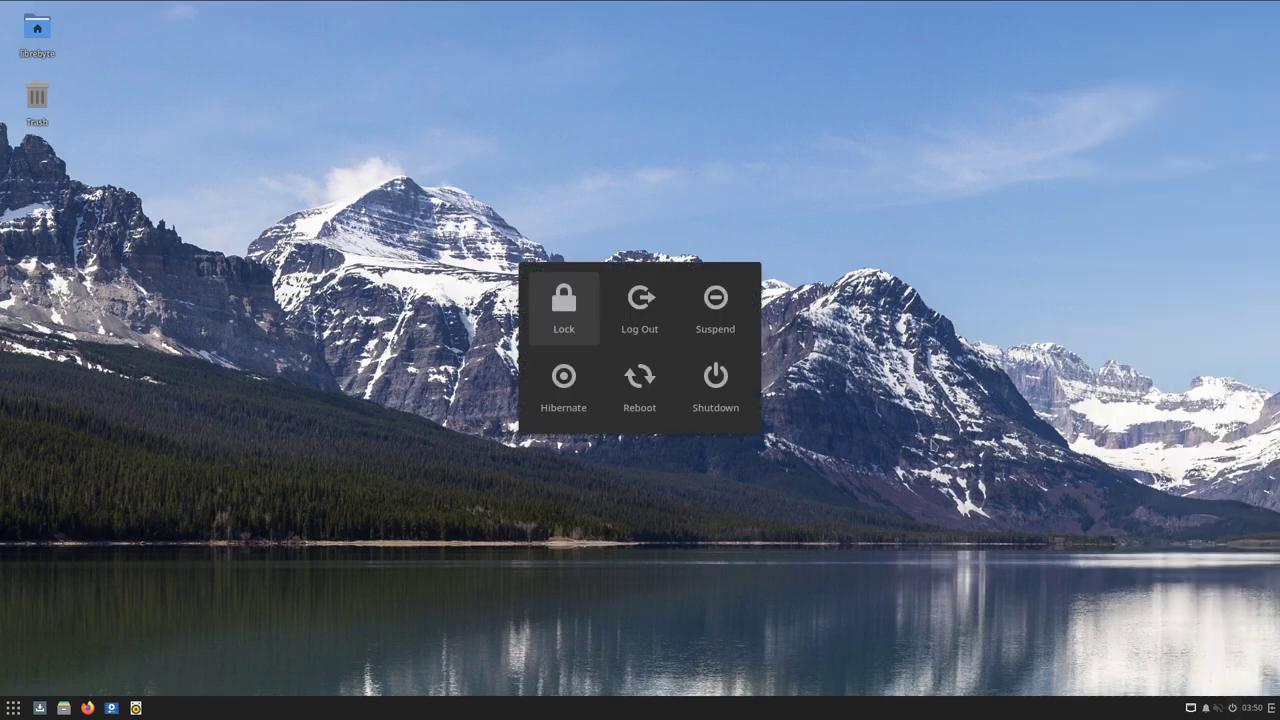
{"action": "left_click", "coordinate": [717, 380]}
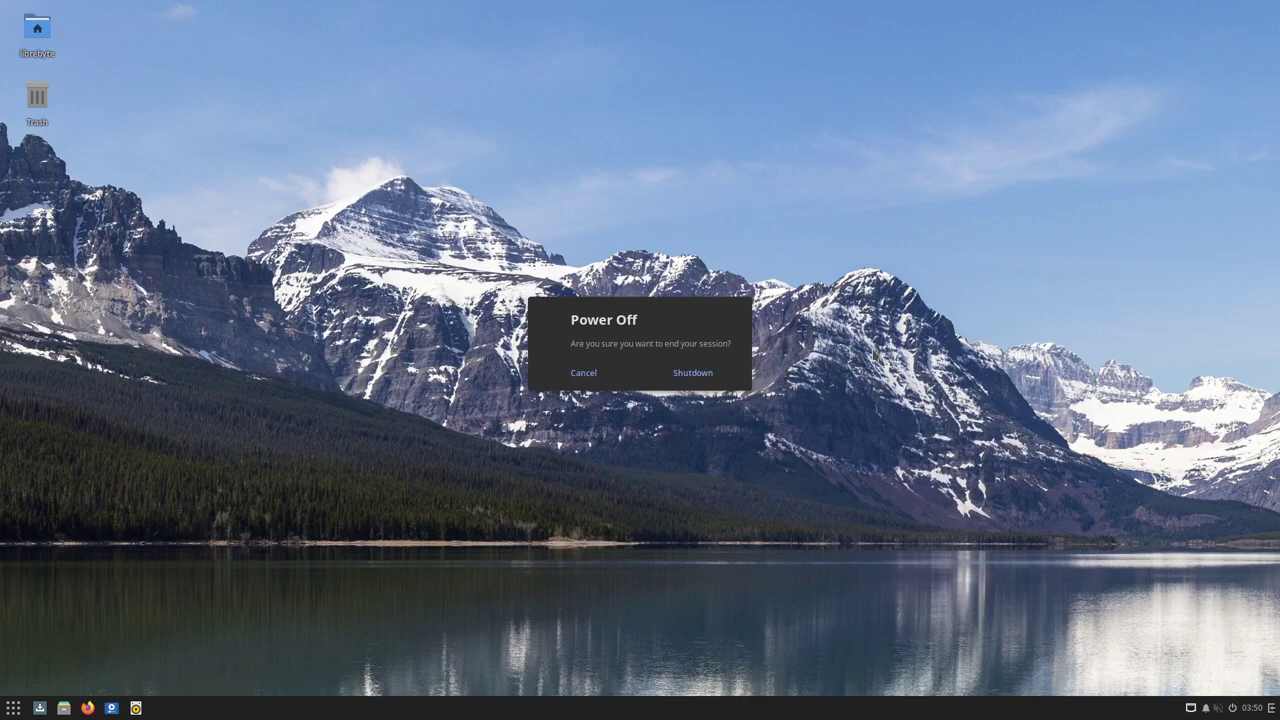